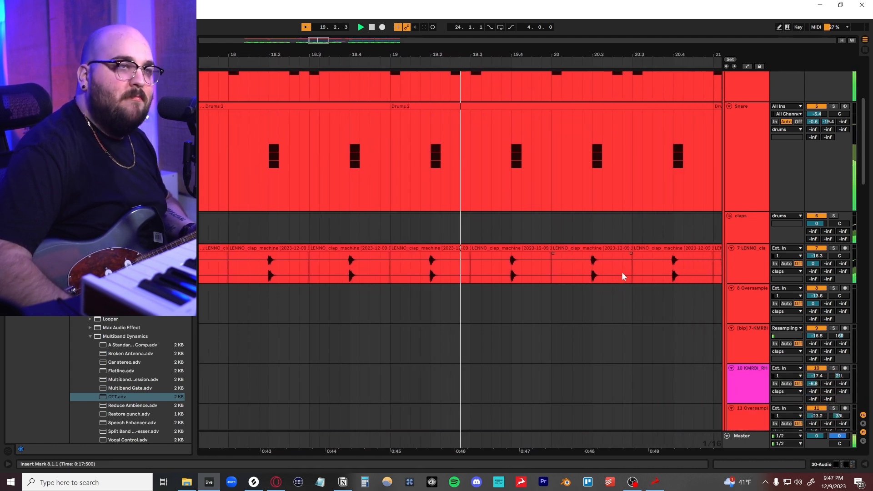
{"action": "scroll", "coordinate": [622, 273], "scroll_direction": "down", "scroll_amount": 1}
{"action": "scroll", "coordinate": [622, 277], "scroll_direction": "down", "scroll_amount": 18}
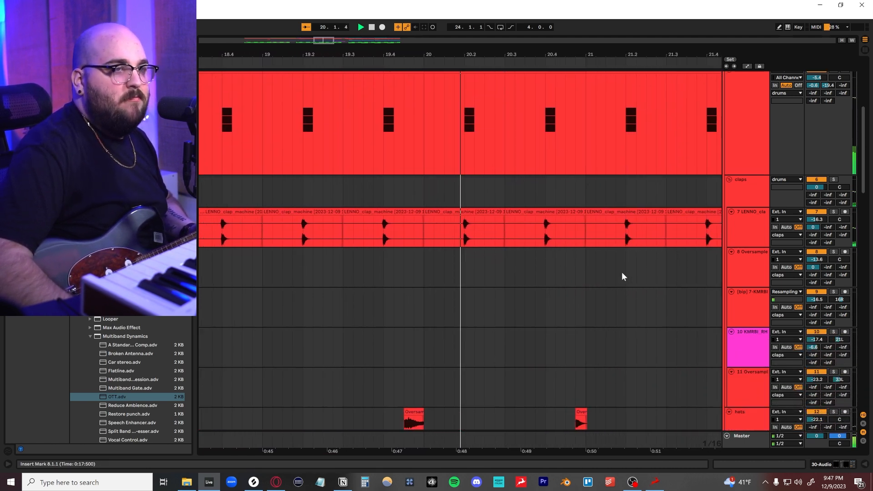
{"action": "scroll", "coordinate": [622, 275], "scroll_direction": "down", "scroll_amount": 6}
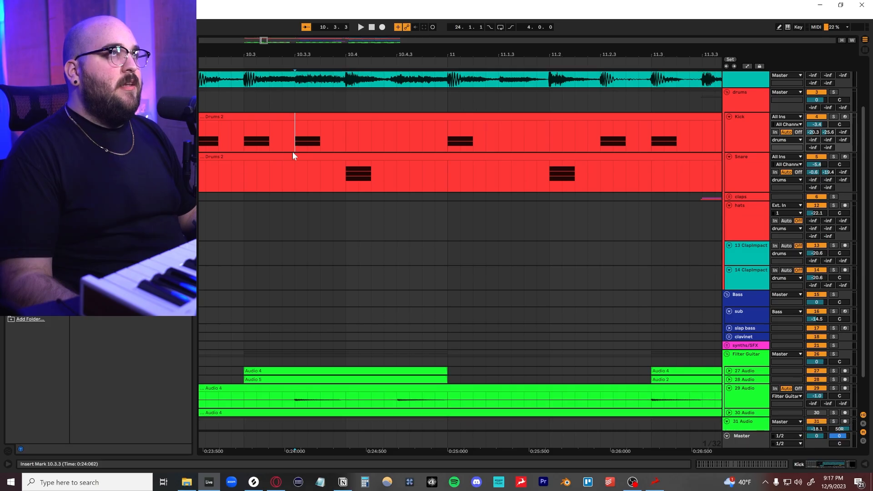
- Place the insert marker at the start of the Kick clip at bar 8 and show the Kick track's devices
{"action": "scroll", "coordinate": [305, 173], "scroll_direction": "down", "scroll_amount": 3}
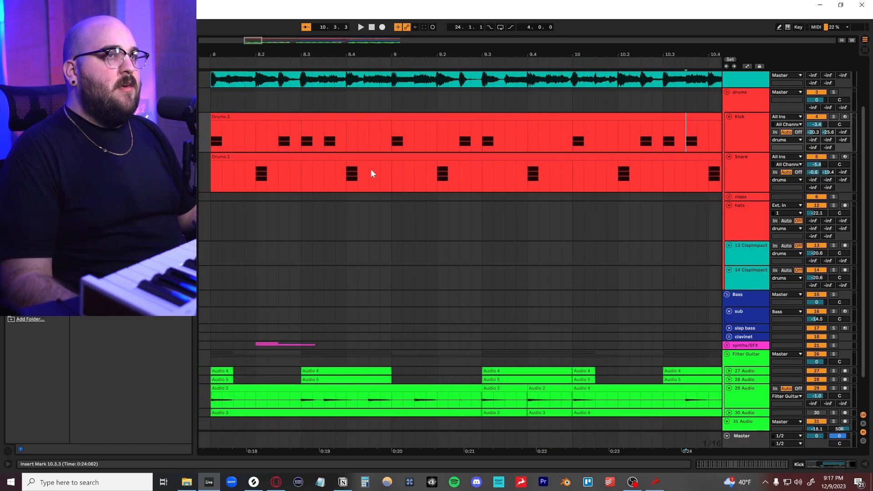
{"action": "scroll", "coordinate": [325, 156], "scroll_direction": "down", "scroll_amount": 3}
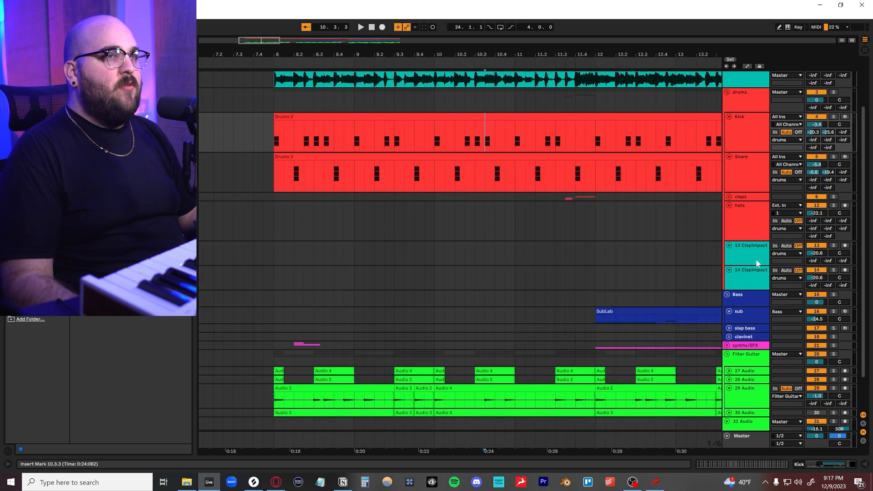
{"action": "left_click", "coordinate": [384, 131]}
{"action": "scroll", "coordinate": [298, 139], "scroll_direction": "up", "scroll_amount": 3}
{"action": "left_click", "coordinate": [274, 167]}
{"action": "scroll", "coordinate": [274, 167], "scroll_direction": "up", "scroll_amount": 5}
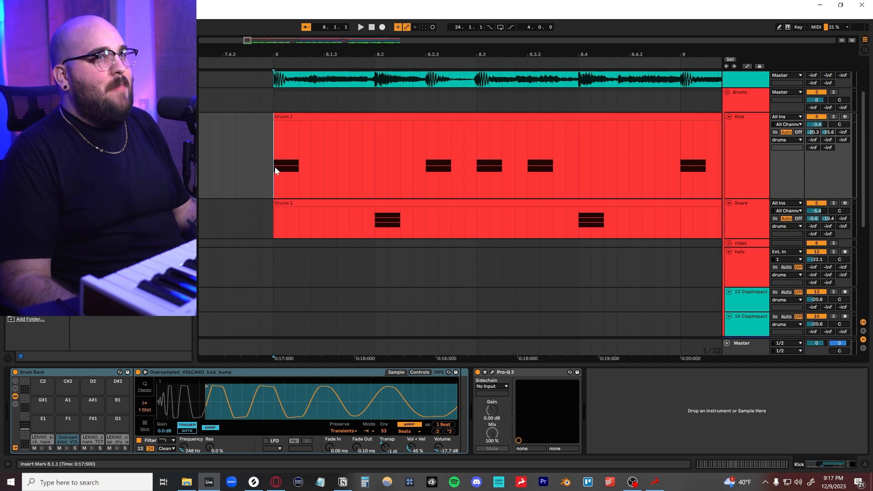
- Play the arrangement's section from bar 24 to hear the drums in context, and stop playback
{"action": "scroll", "coordinate": [275, 167], "scroll_direction": "down", "scroll_amount": 2}
{"action": "scroll", "coordinate": [467, 185], "scroll_direction": "down", "scroll_amount": 4}
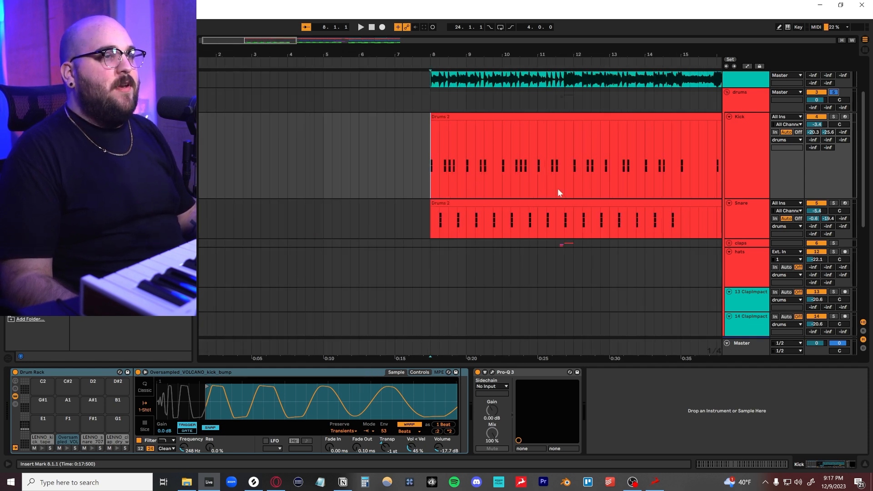
{"action": "scroll", "coordinate": [557, 188], "scroll_direction": "right", "scroll_amount": 10}
{"action": "key", "text": "space"}
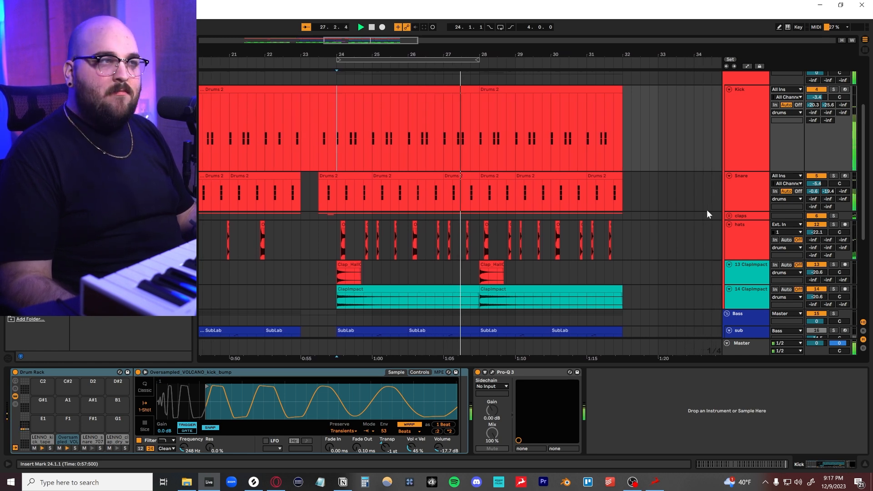
{"action": "key", "text": "space"}
- Solo the Kick track and audition its pattern around bar 24
{"action": "left_click", "coordinate": [745, 116]}
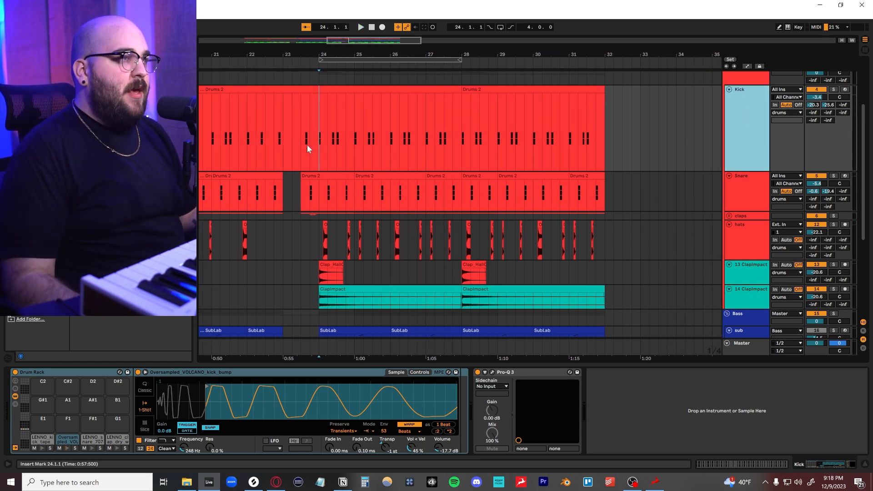
{"action": "left_click", "coordinate": [315, 139]}
{"action": "left_click", "coordinate": [833, 90]}
{"action": "key", "text": "space"}
{"action": "scroll", "coordinate": [459, 218], "scroll_direction": "up", "scroll_amount": 4}
{"action": "key", "text": "space"}
{"action": "key", "text": "space"}
{"action": "key", "text": "space"}
{"action": "key", "text": "space"}
{"action": "key", "text": "space"}
- Compare the two kick layers in the Drum Rack, LENNO_kick_tape_smith and Oversampled_VOLCANO_kick_bump, auditioning the tape kick
{"action": "left_click", "coordinate": [41, 439]}
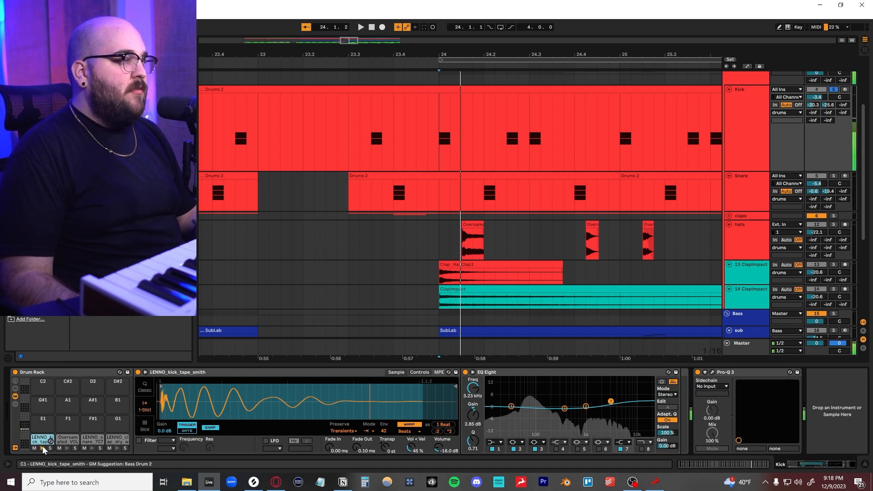
{"action": "left_click", "coordinate": [68, 440]}
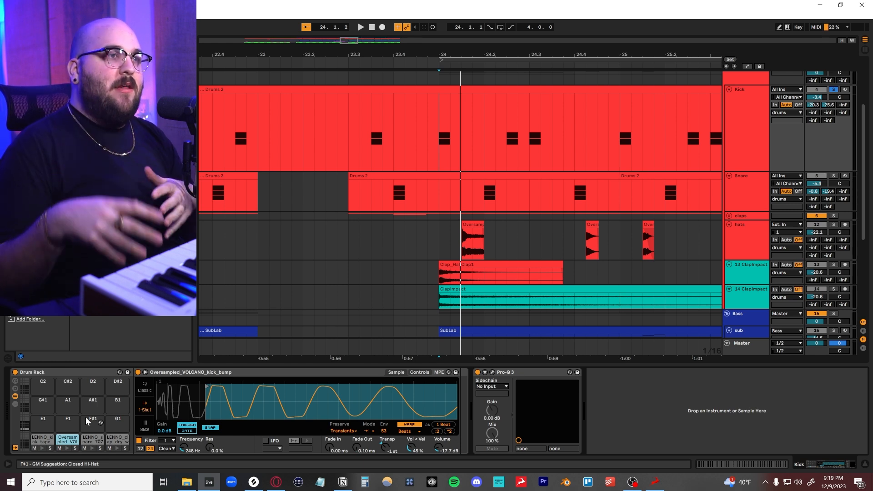
{"action": "left_click", "coordinate": [45, 444]}
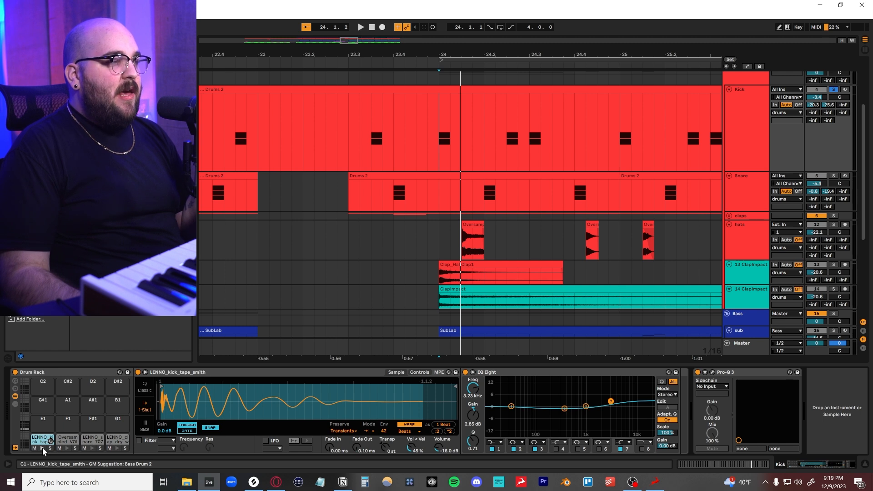
{"action": "left_click", "coordinate": [42, 448]}
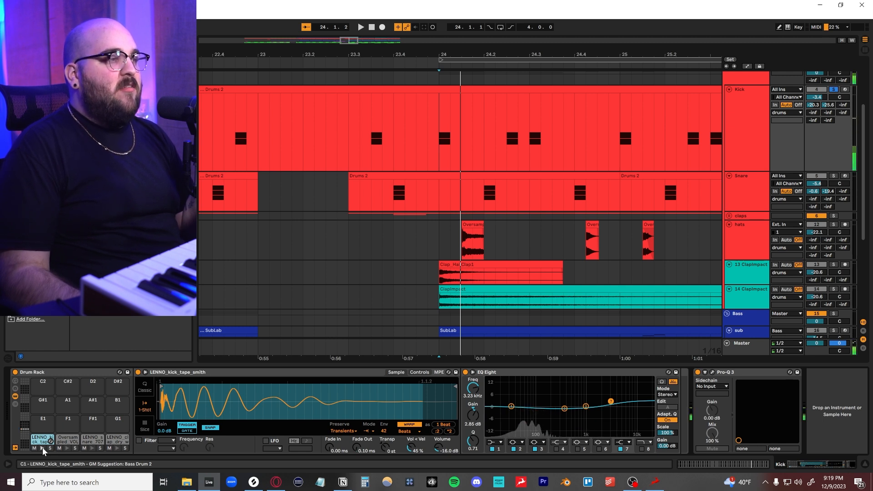
{"action": "left_click", "coordinate": [65, 440]}
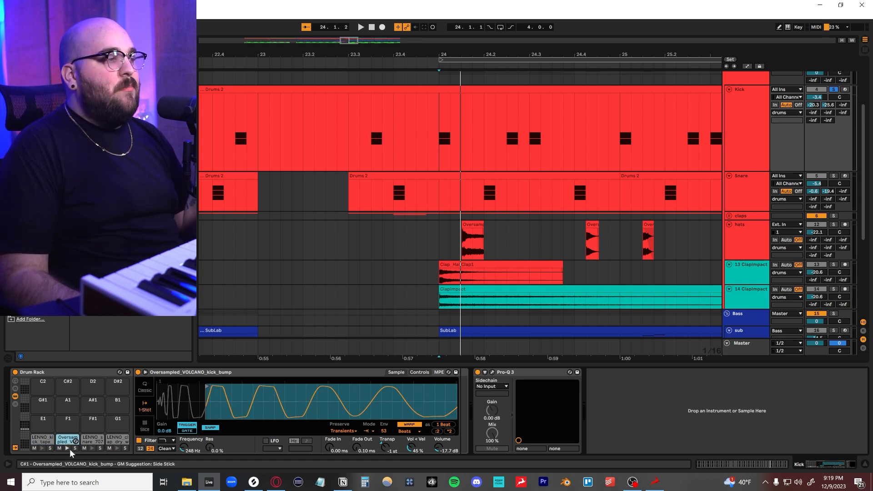
- Try the VOLCANO kick bump with its filter off and its start point at the sample's beginning, and undo the changes
{"action": "left_click", "coordinate": [324, 377]}
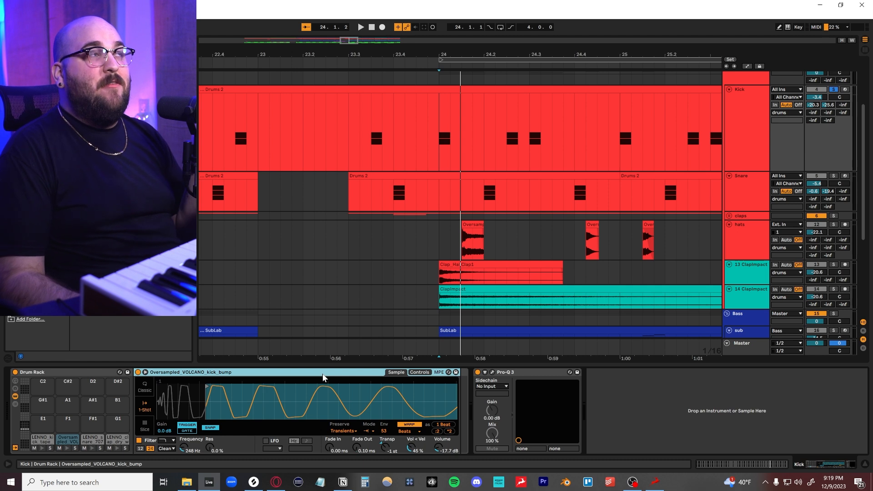
{"action": "left_click", "coordinate": [138, 441]}
{"action": "left_click", "coordinate": [67, 447]}
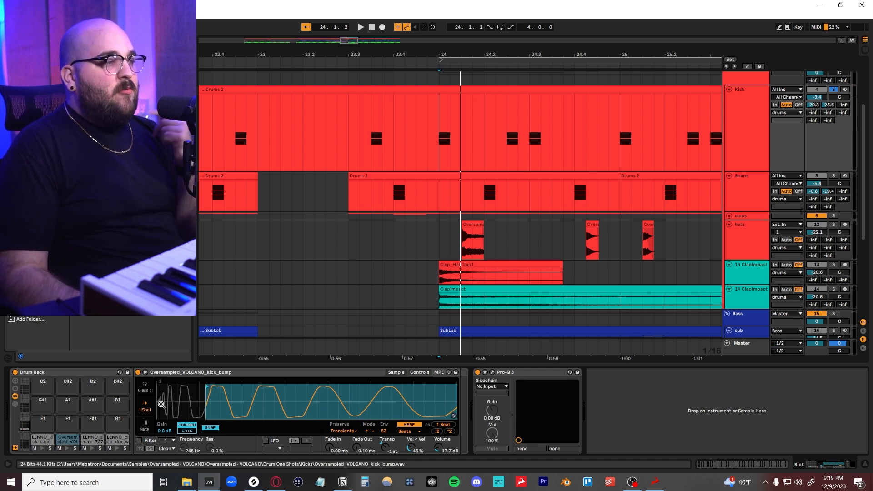
{"action": "left_click_drag", "start_coordinate": [207, 388], "coordinate": [160, 390]}
{"action": "key", "text": "space"}
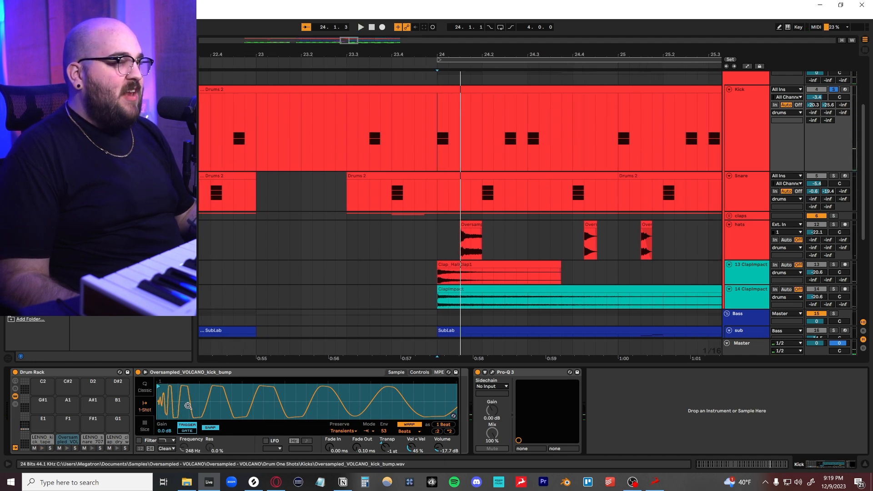
{"action": "key", "text": "ctrl+z"}
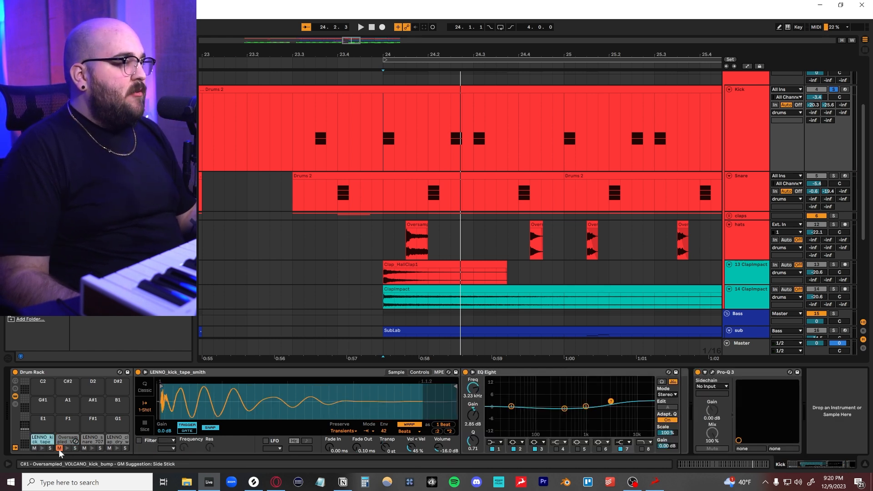
- Play the kick pattern with the VOLCANO kick bump layer muted, and unmute the layer during playback
{"action": "key", "text": "space"}
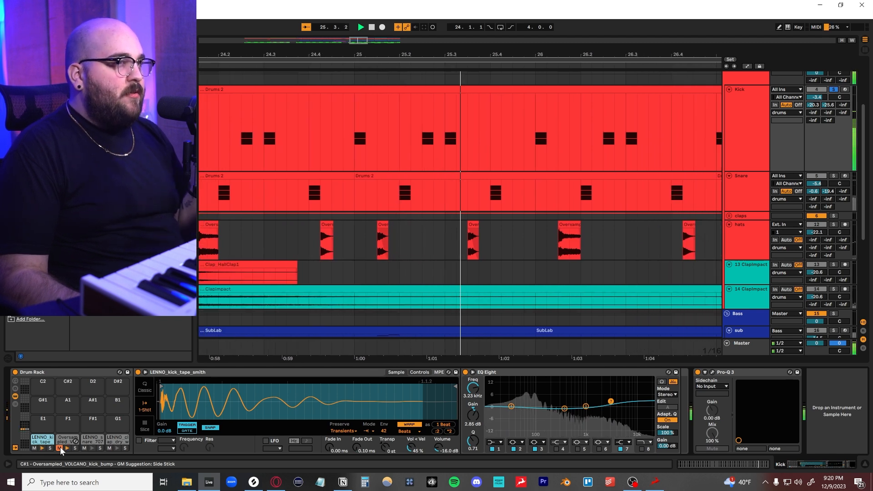
{"action": "left_click", "coordinate": [60, 447]}
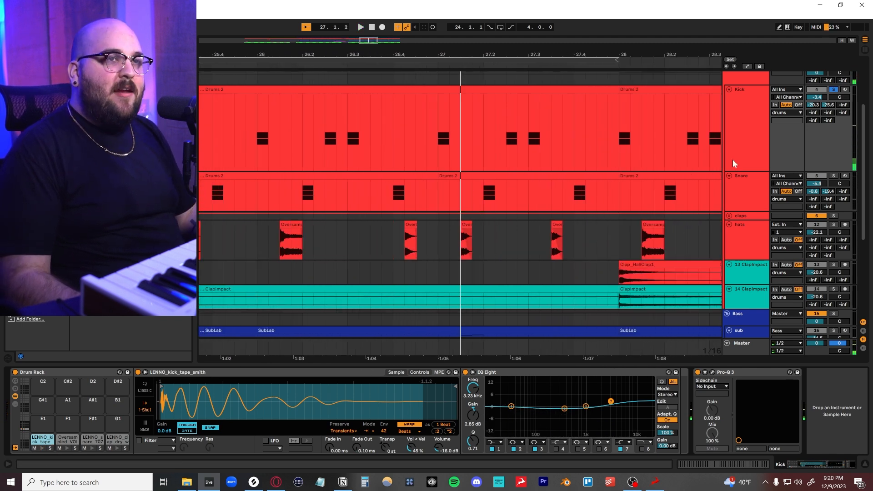
- Select the VOLCANO kick bump layer on the Kick track and open the Pro-Q 3 equalizer
{"action": "left_click", "coordinate": [743, 149]}
{"action": "left_click", "coordinate": [68, 439]}
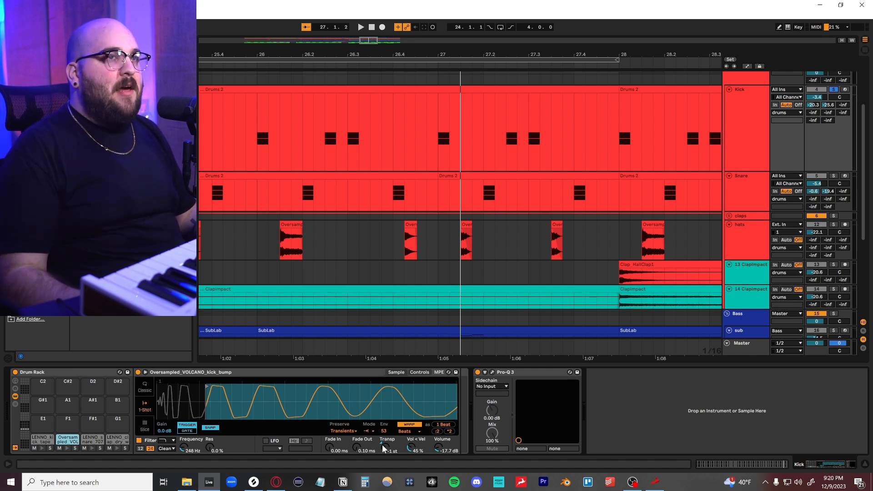
{"action": "scroll", "coordinate": [645, 281], "scroll_direction": "up", "scroll_amount": 3}
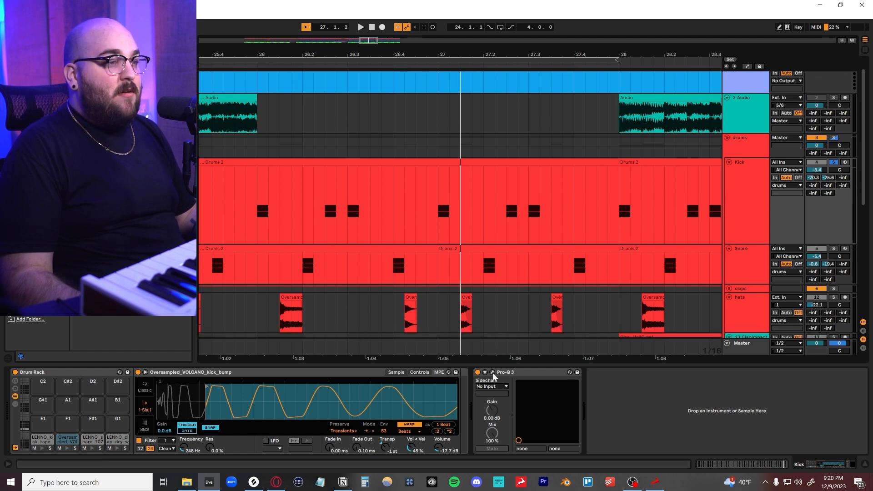
{"action": "left_click", "coordinate": [491, 372]}
- Solo the Snare track in place of the Kick and set the insert marker on its hit at 25.2
{"action": "scroll", "coordinate": [758, 220], "scroll_direction": "down", "scroll_amount": 3}
{"action": "left_click", "coordinate": [758, 220]}
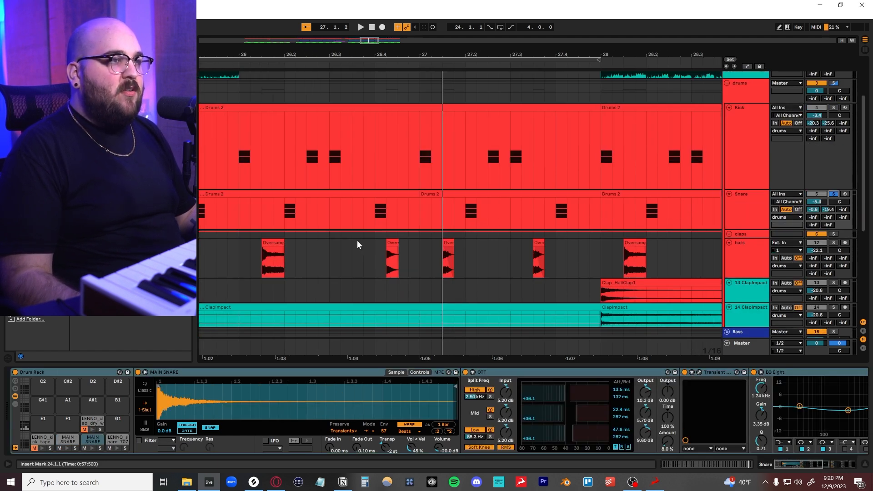
{"action": "scroll", "coordinate": [357, 244], "scroll_direction": "left", "scroll_amount": 5}
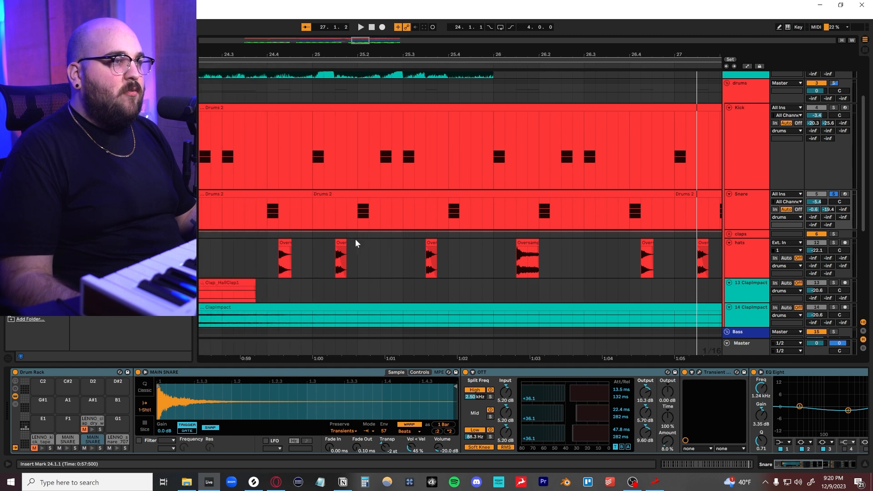
{"action": "left_click", "coordinate": [358, 210]}
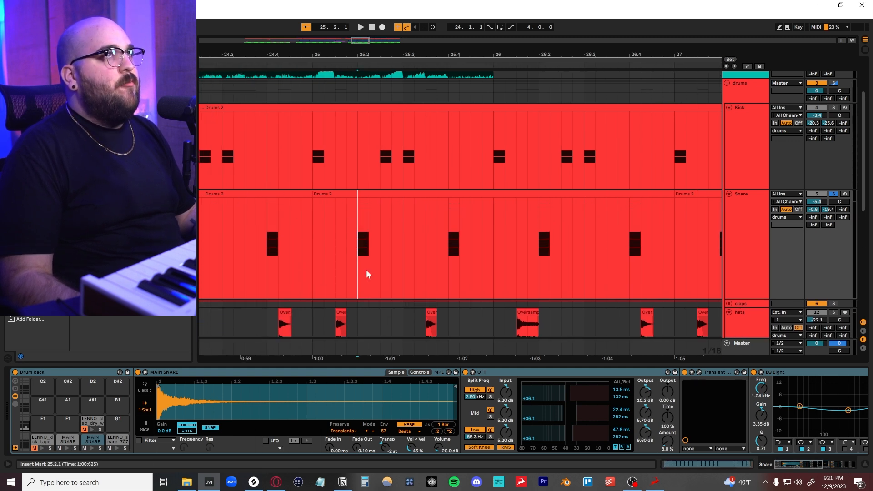
- Compare the device chains of the C#1 and D1 MAIN SNARE pads and audition the C#1 layer
{"action": "scroll", "coordinate": [368, 274], "scroll_direction": "left", "scroll_amount": 2}
{"action": "left_click", "coordinate": [68, 439]}
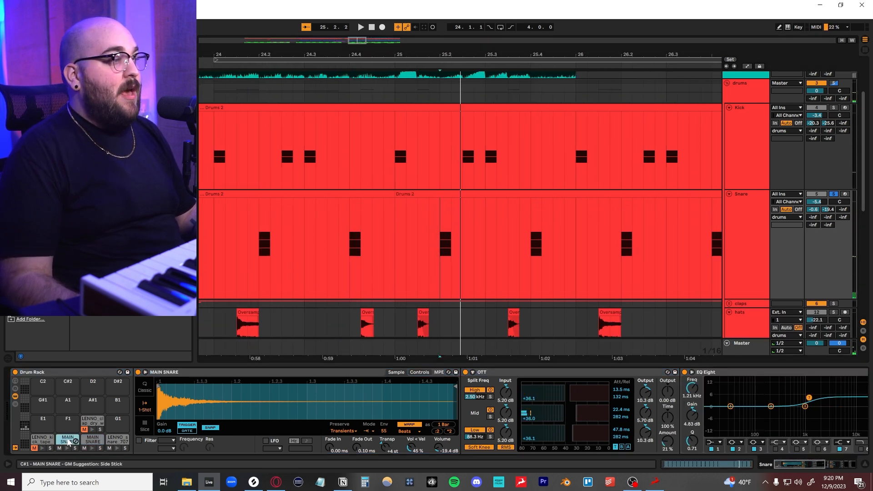
{"action": "left_click", "coordinate": [92, 440]}
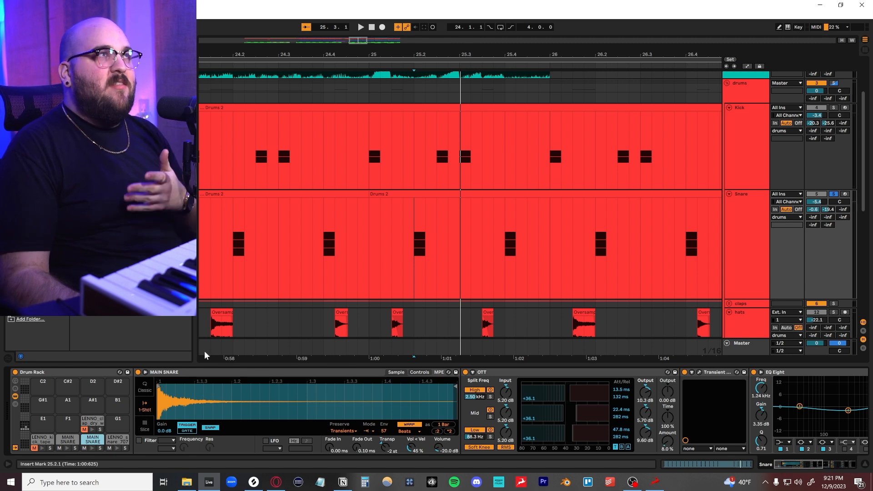
{"action": "left_click", "coordinate": [92, 449]}
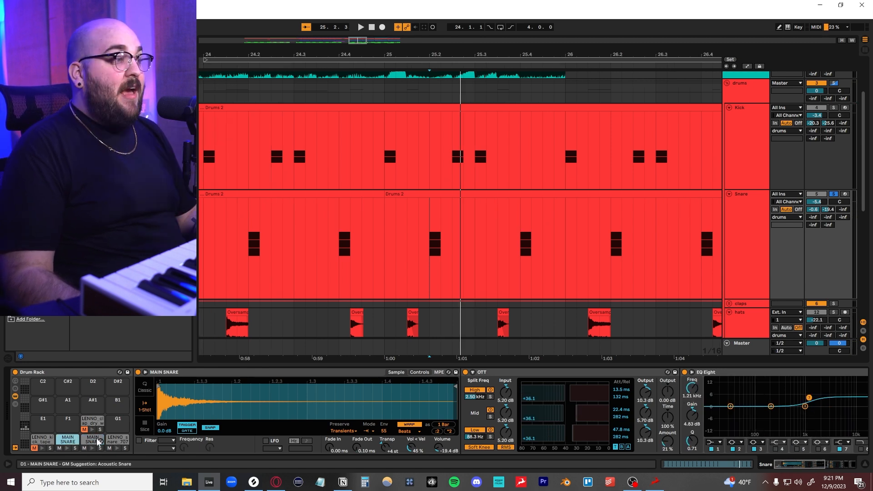
{"action": "left_click", "coordinate": [64, 443]}
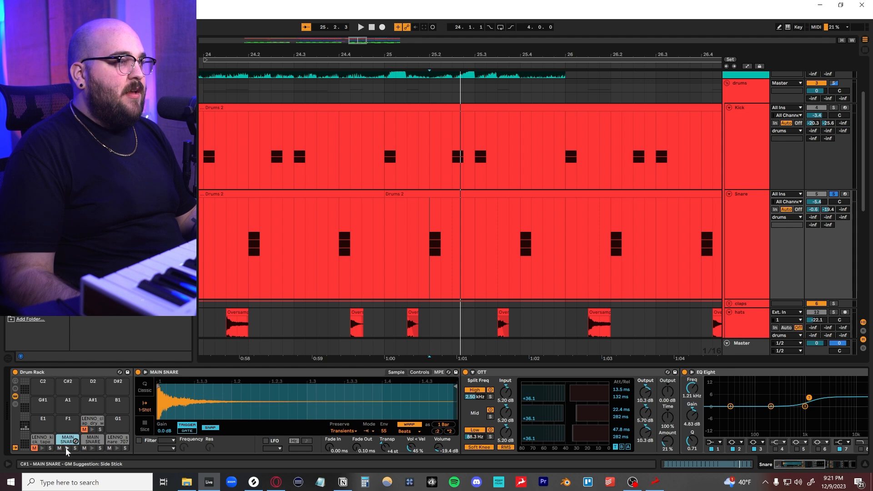
{"action": "left_click", "coordinate": [67, 448]}
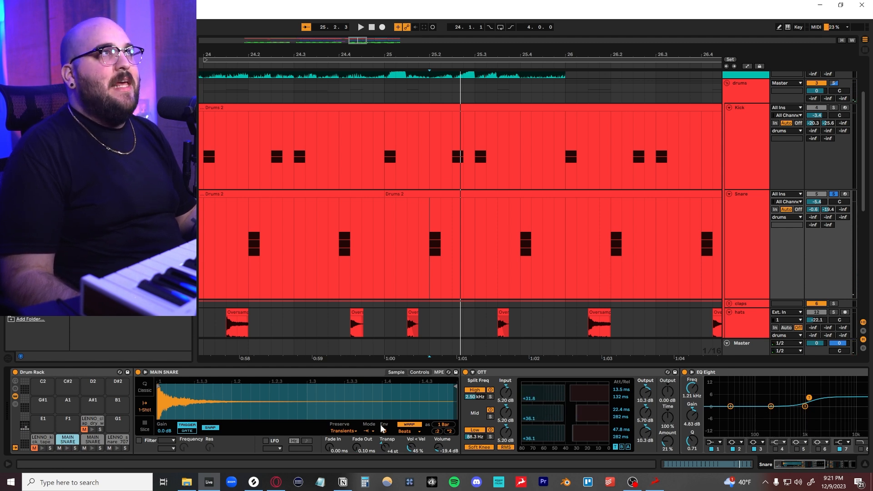
- Audition the D1 MAIN SNARE layer and the LENNO_snare_707_supercharged layer in the Drum Rack
{"action": "left_click", "coordinate": [92, 446]}
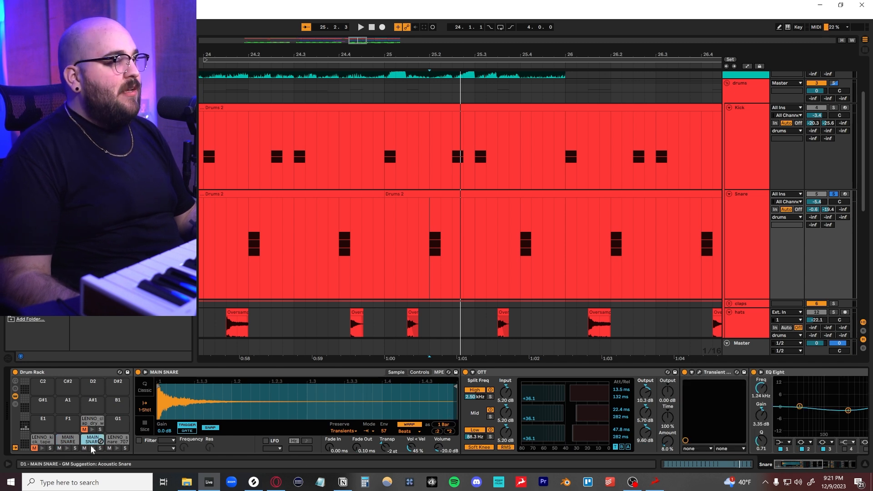
{"action": "left_click", "coordinate": [91, 441]}
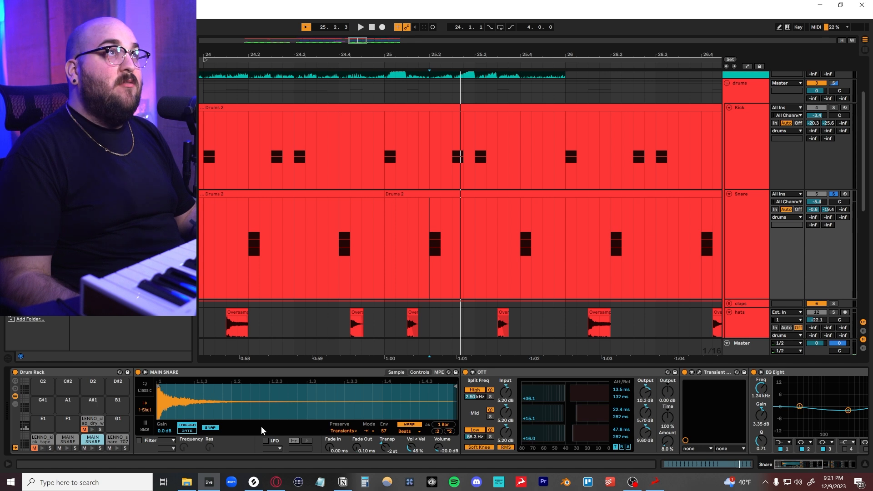
{"action": "key", "text": "Right"}
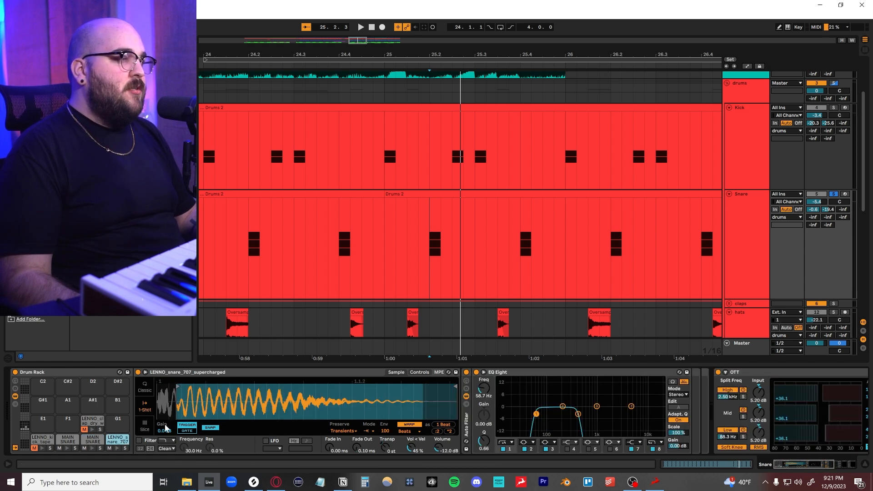
{"action": "left_click", "coordinate": [117, 448]}
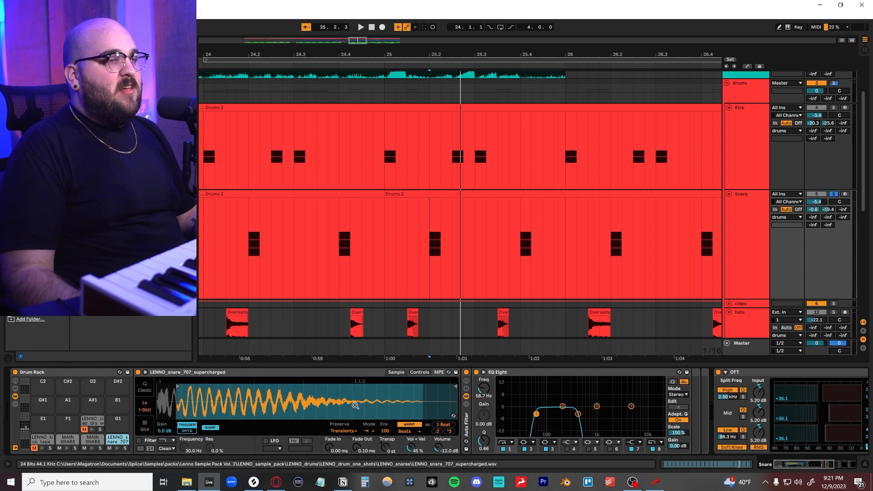
- Select the C#1 MAIN SNARE layer and toggle its OTT and EQ Eight together to compare the sound with and without processing
{"action": "left_click", "coordinate": [61, 439]}
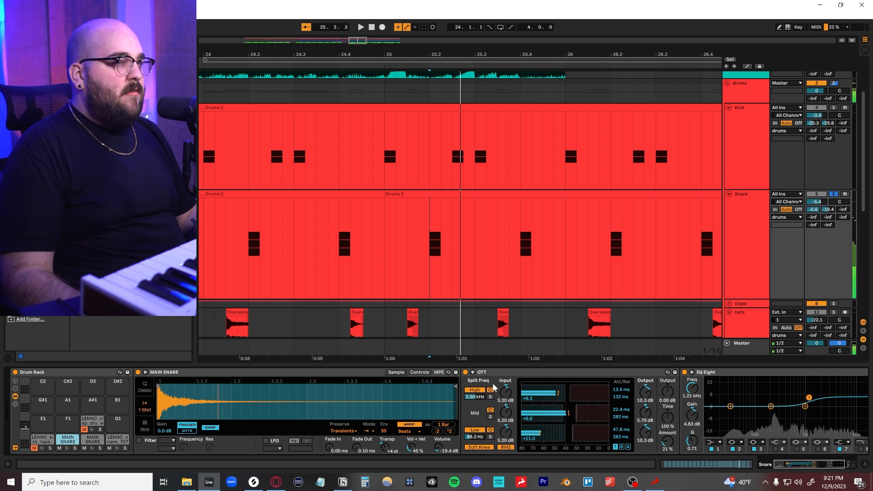
{"action": "left_click", "coordinate": [676, 376]}
{"action": "left_click", "coordinate": [695, 375], "text": "shift"}
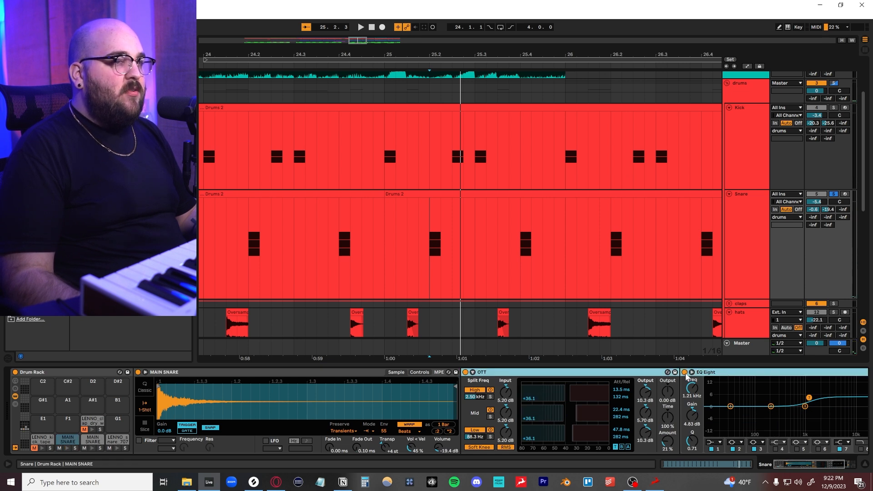
{"action": "left_click", "coordinate": [684, 372]}
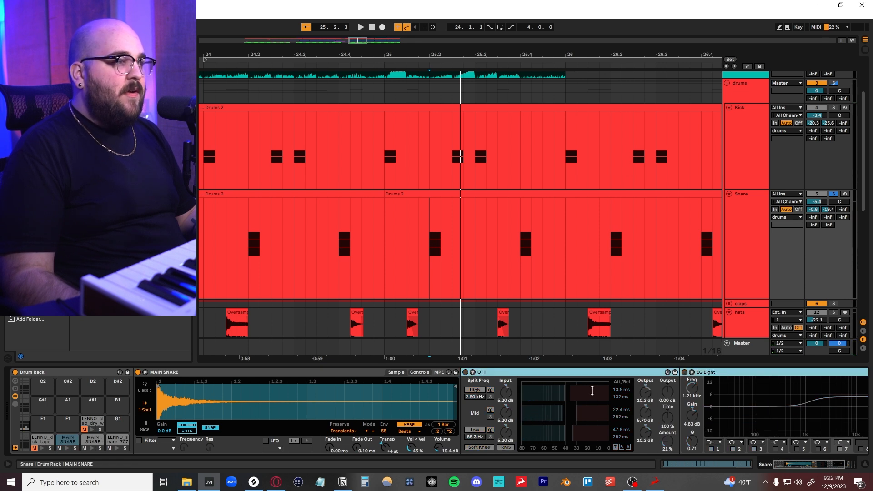
{"action": "left_click", "coordinate": [464, 372]}
- Audition the D1 MAIN SNARE layer, re-enable its OTT, Transient Master and EQ Eight, and inspect the Transient Master settings
{"action": "left_click", "coordinate": [92, 448]}
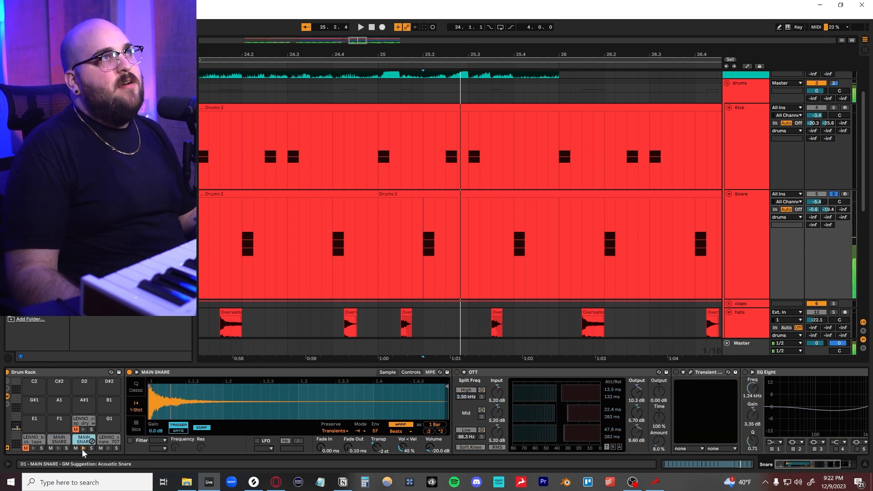
{"action": "scroll", "coordinate": [423, 376], "scroll_direction": "down", "scroll_amount": 1}
{"action": "left_click", "coordinate": [420, 373]}
{"action": "left_click", "coordinate": [638, 372]}
{"action": "left_click", "coordinate": [653, 372]}
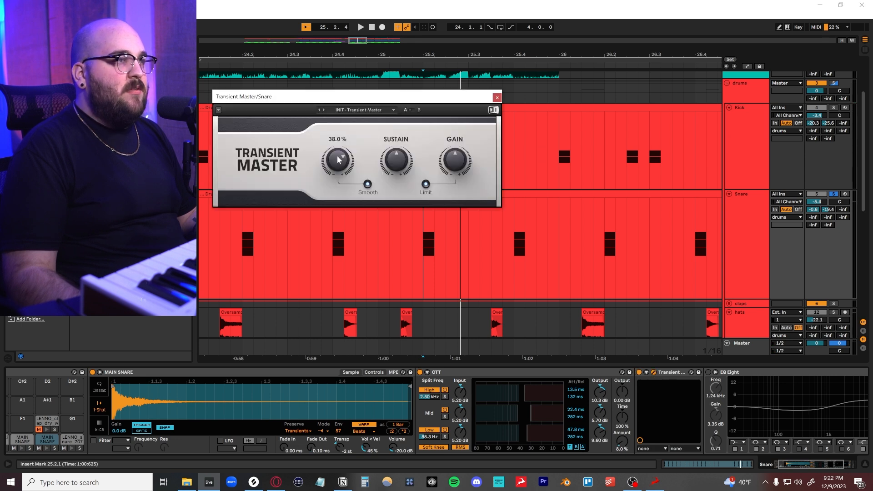
{"action": "left_click", "coordinate": [707, 372]}
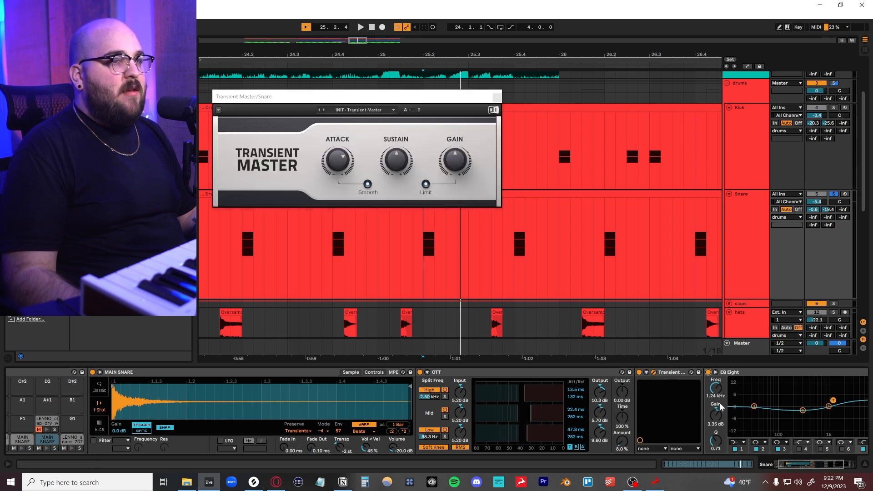
{"action": "scroll", "coordinate": [690, 413], "scroll_direction": "down", "scroll_amount": 4}
{"action": "left_click", "coordinate": [496, 98]}
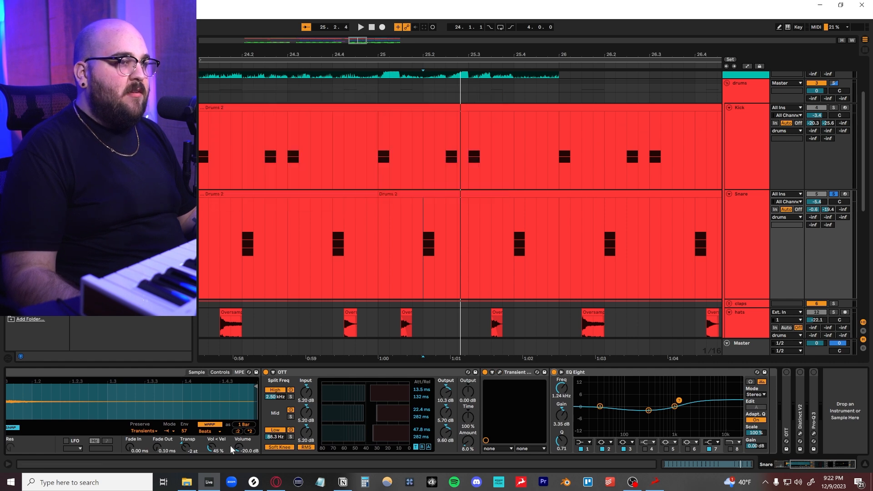
- Audition the LENNO_snare_707_supercharged layer with its EQ Eight bypassed and enabled
{"action": "scroll", "coordinate": [90, 446], "scroll_direction": "up", "scroll_amount": 5}
{"action": "left_click", "coordinate": [115, 451]}
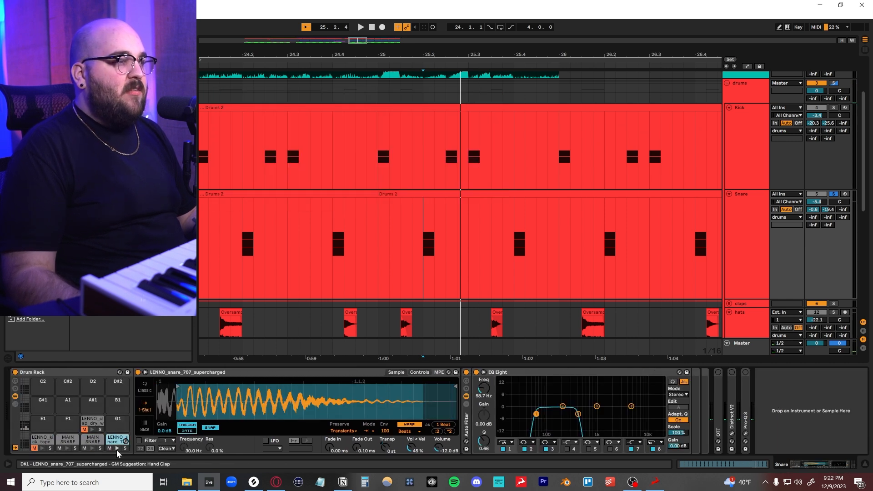
{"action": "left_click", "coordinate": [117, 449]}
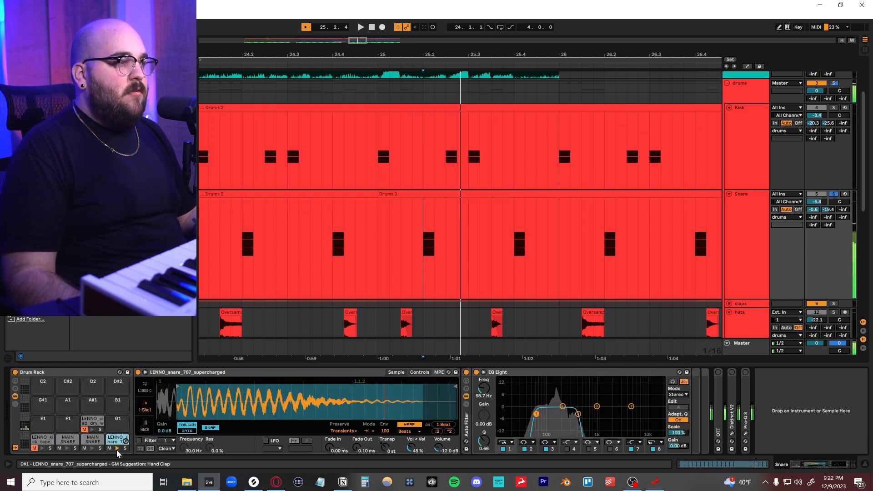
{"action": "left_click", "coordinate": [476, 372]}
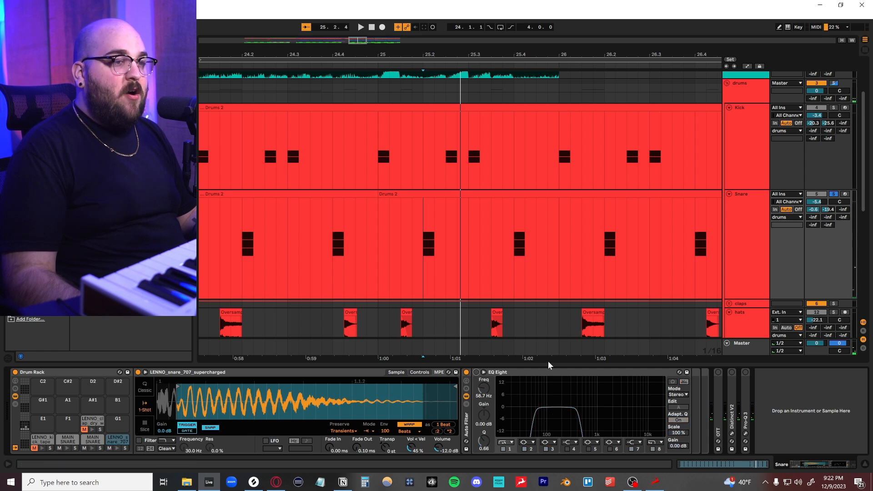
{"action": "left_click", "coordinate": [116, 448]}
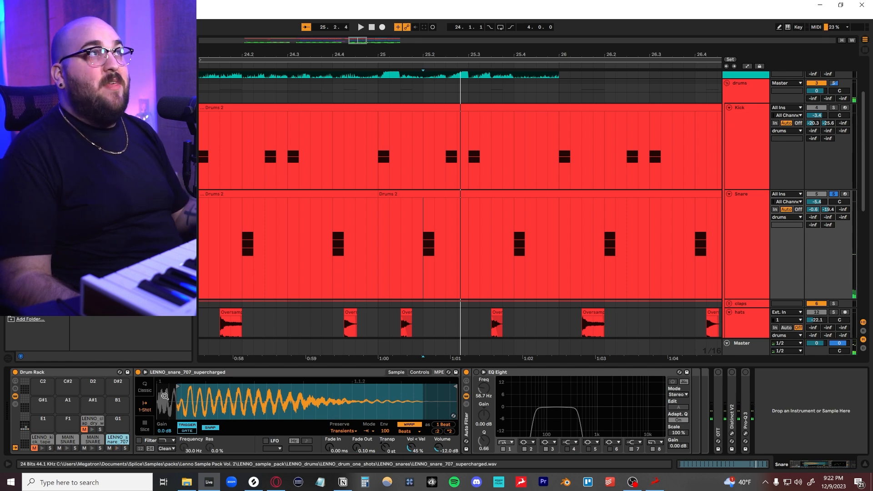
{"action": "left_click", "coordinate": [476, 372]}
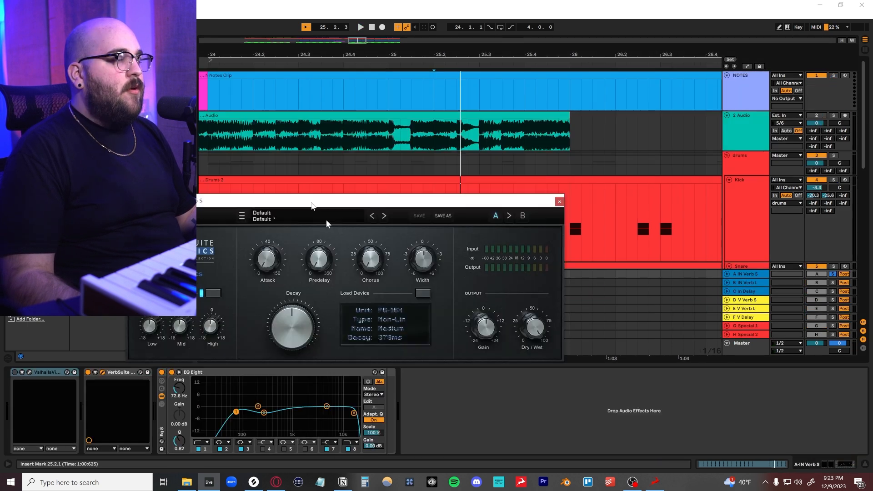
- Move the VerbSuite Classics window clear of the Snare track and play the drums from 25.2.1 to hear the reverb send
{"action": "left_click_drag", "start_coordinate": [311, 202], "coordinate": [375, 283]}
{"action": "scroll", "coordinate": [365, 260], "scroll_direction": "down", "scroll_amount": 4}
{"action": "key", "text": "space"}
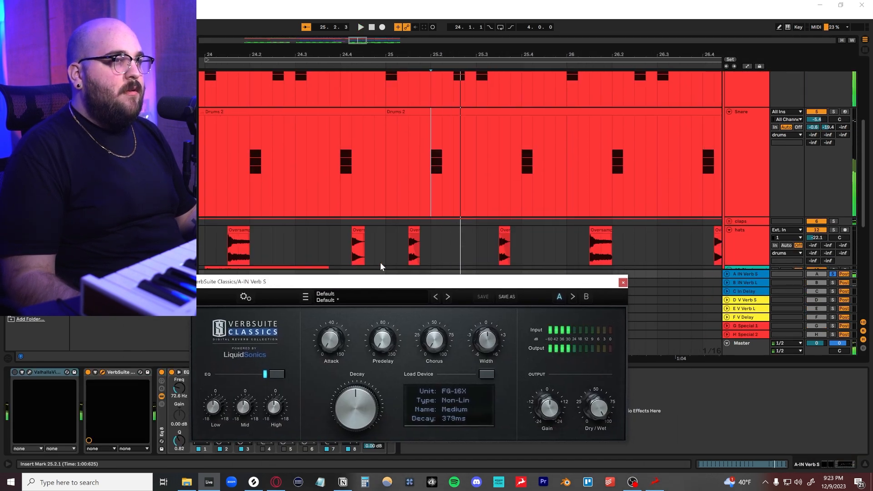
{"action": "key", "text": "space"}
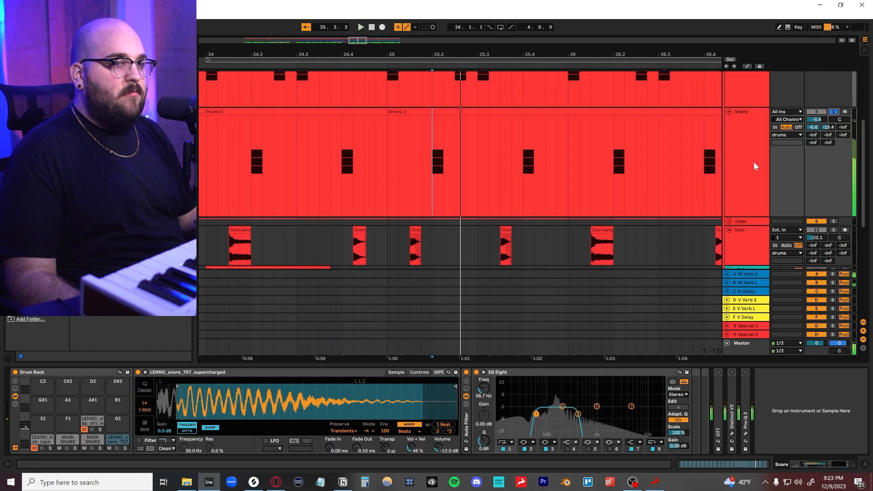
- Play the soloed snare, re-enable the OTT on the Snare track and play the snare again
{"action": "key", "text": "space"}
{"action": "key", "text": "space"}
{"action": "key", "text": "space"}
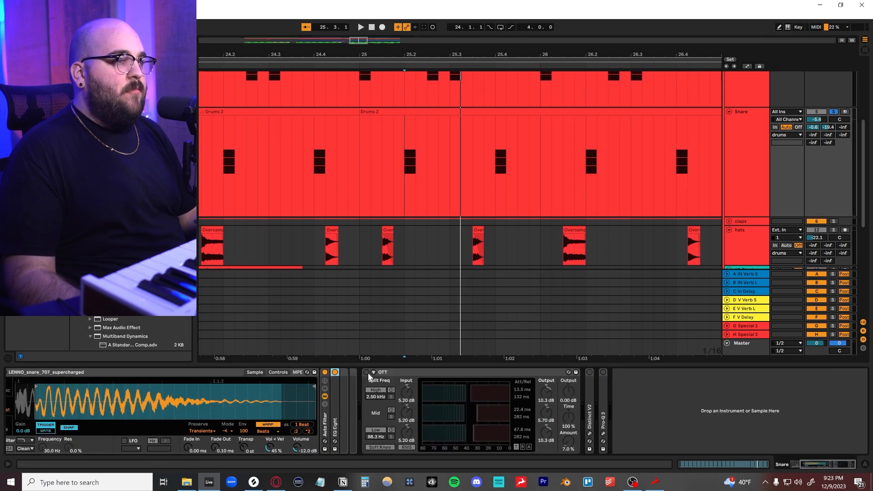
{"action": "scroll", "coordinate": [367, 372], "scroll_direction": "left", "scroll_amount": 3}
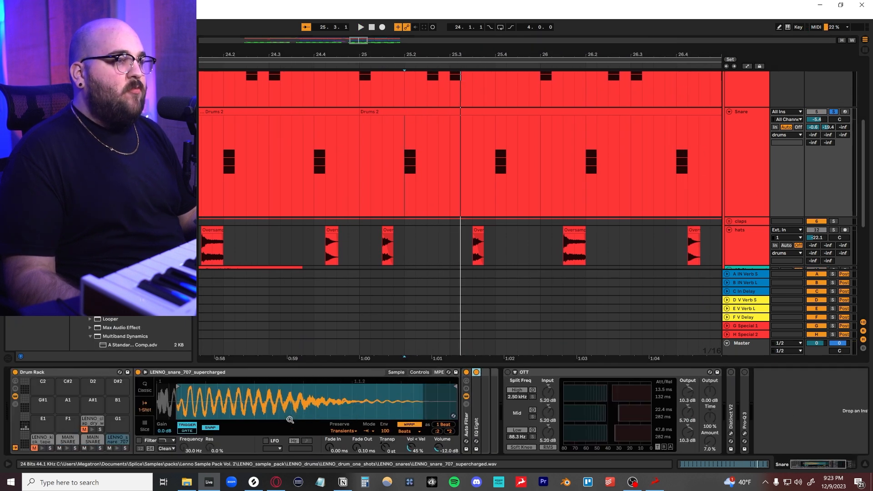
{"action": "left_click", "coordinate": [508, 373]}
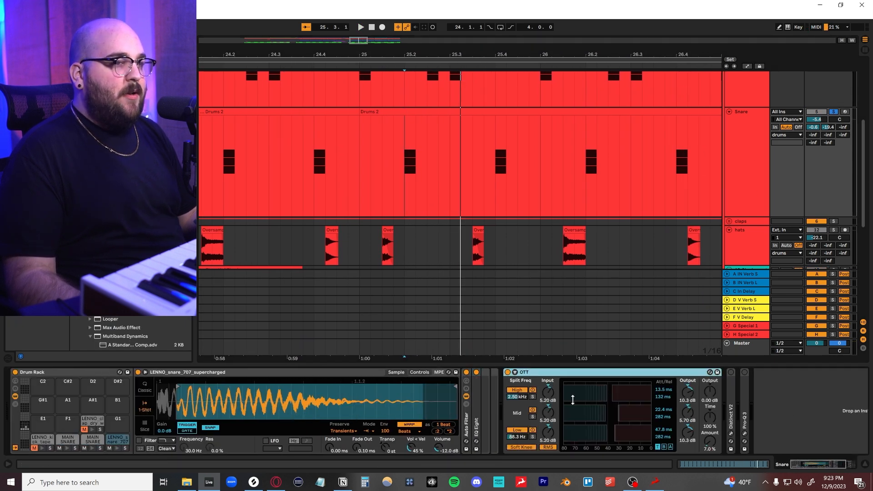
{"action": "key", "text": "space"}
- Collapse the OTT on the Snare track, expand Distinct V2 and inspect its distortion settings
{"action": "double_click", "coordinate": [590, 373]}
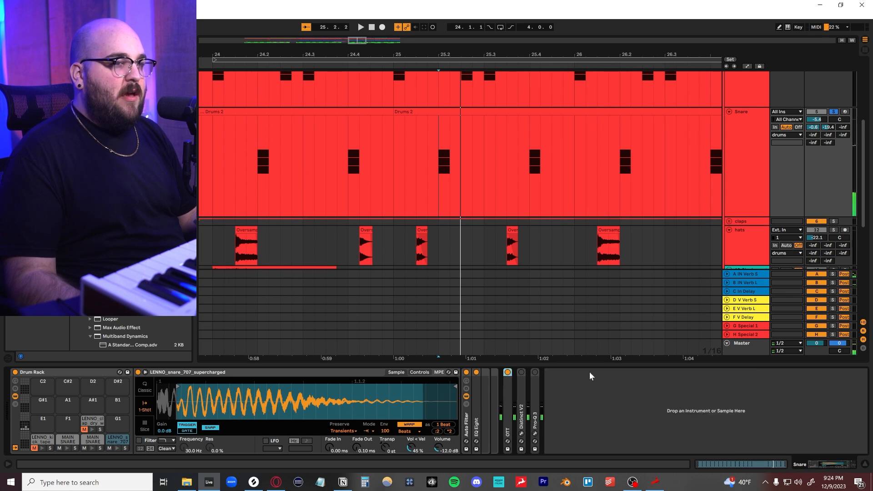
{"action": "double_click", "coordinate": [522, 398]}
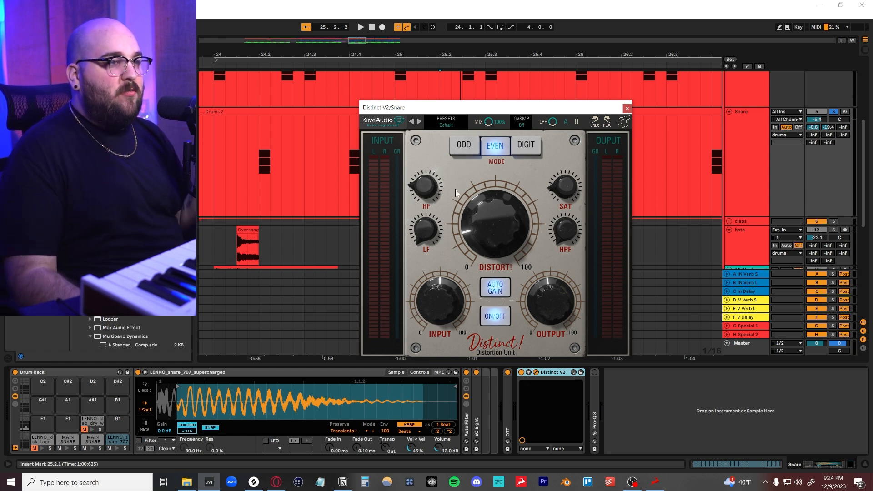
{"action": "left_click", "coordinate": [627, 108]}
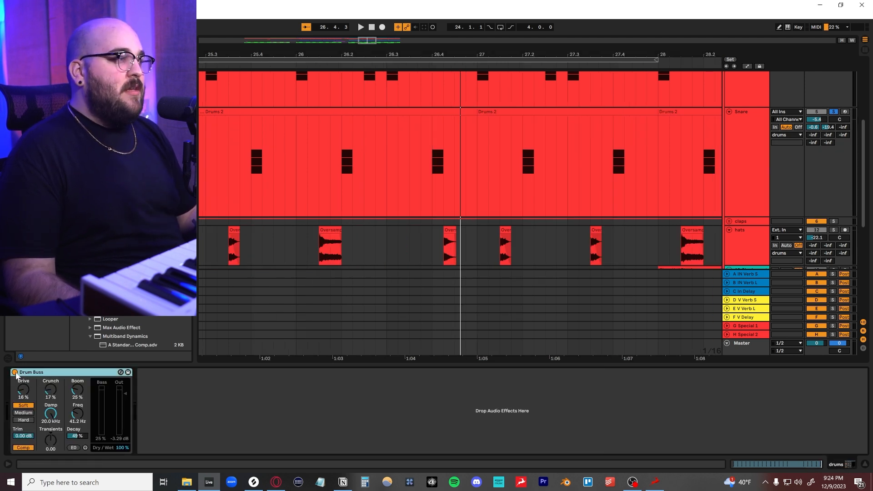
- Toggle Drum Buss on the drums group and try out its Boom decay while playing the drums
{"action": "left_click", "coordinate": [15, 372]}
{"action": "key", "text": "space"}
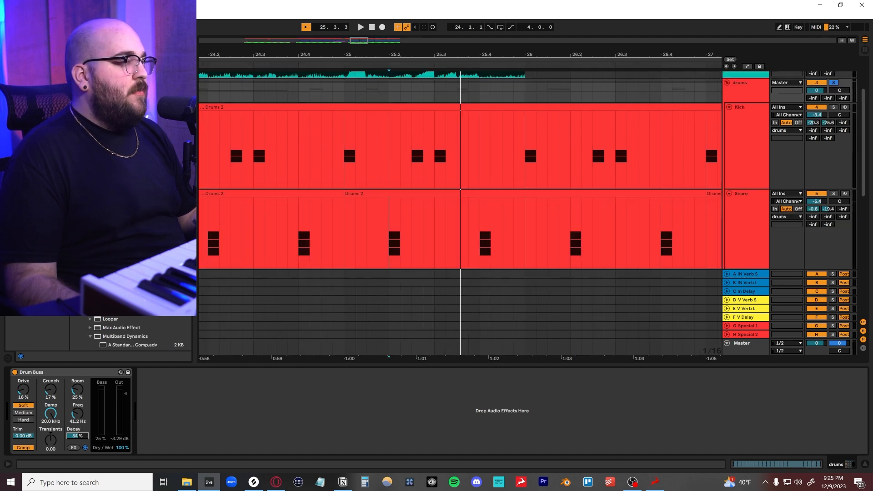
{"action": "left_click_drag", "start_coordinate": [78, 435], "coordinate": [76, 354]}
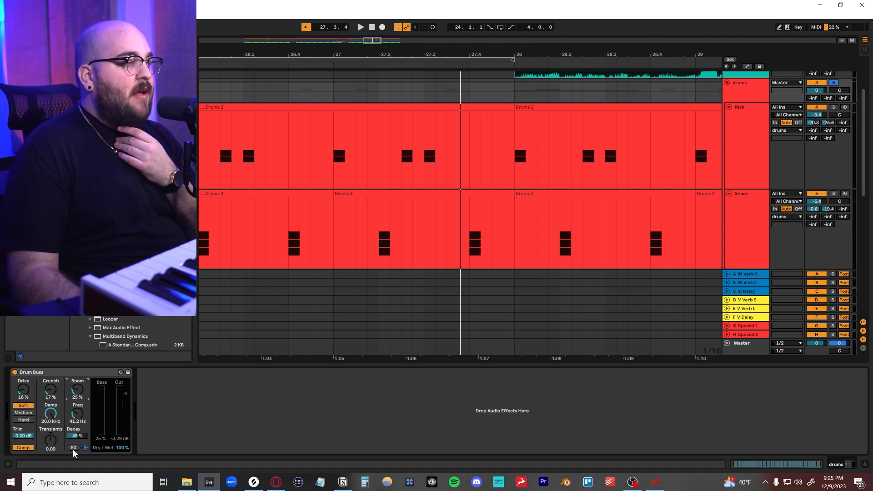
{"action": "key", "text": "space"}
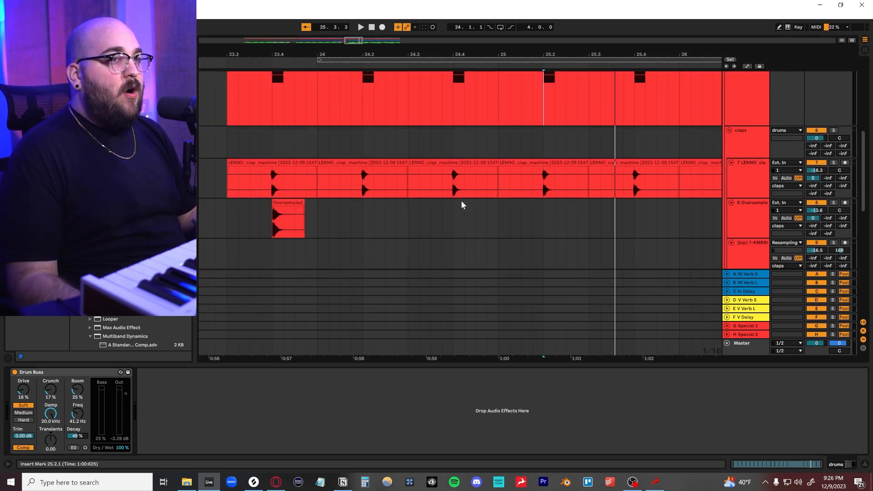
- Set the insert marker on the LENNO_clap_machine track at 24.3.3 and hide the device view
{"action": "scroll", "coordinate": [362, 205], "scroll_direction": "down", "scroll_amount": 3}
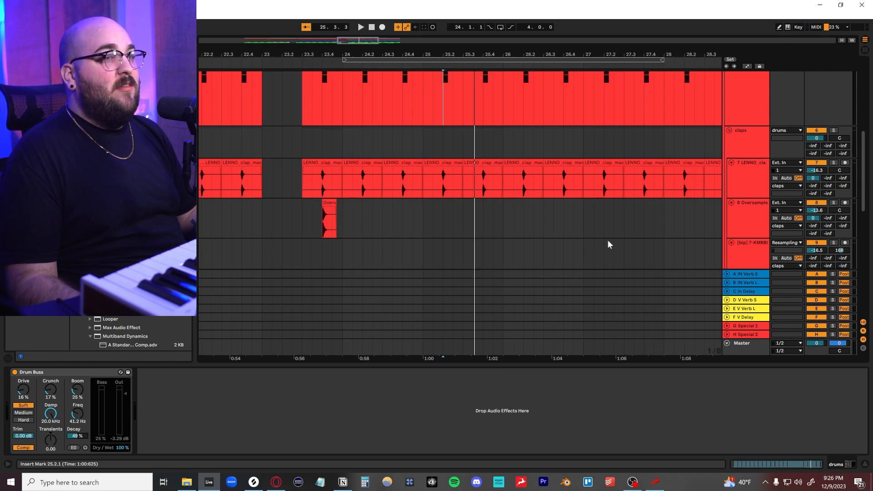
{"action": "left_click", "coordinate": [394, 191]}
{"action": "left_click", "coordinate": [864, 464]}
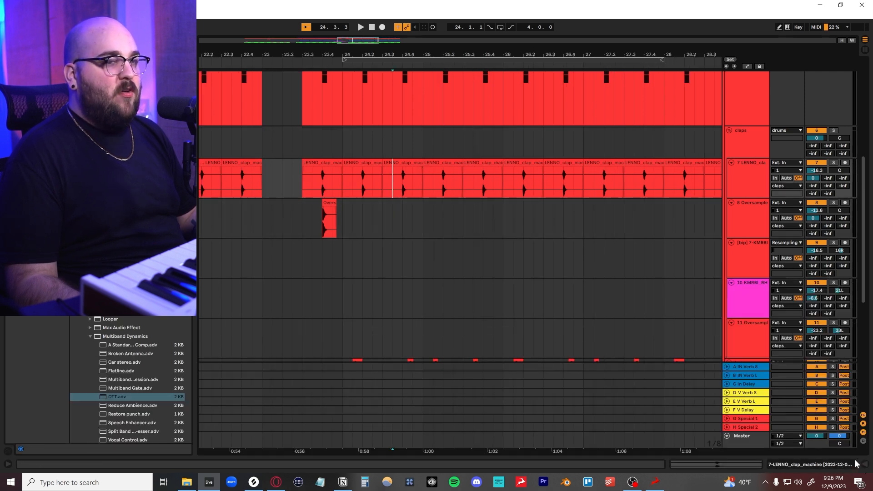
- Look through the clips in the claps group along the arrangement, starting from 24.2.1 on the Oversampled clap track
{"action": "left_click", "coordinate": [359, 221]}
{"action": "scroll", "coordinate": [360, 220], "scroll_direction": "down", "scroll_amount": 3}
{"action": "scroll", "coordinate": [294, 224], "scroll_direction": "up", "scroll_amount": 4}
{"action": "scroll", "coordinate": [295, 222], "scroll_direction": "left", "scroll_amount": 8}
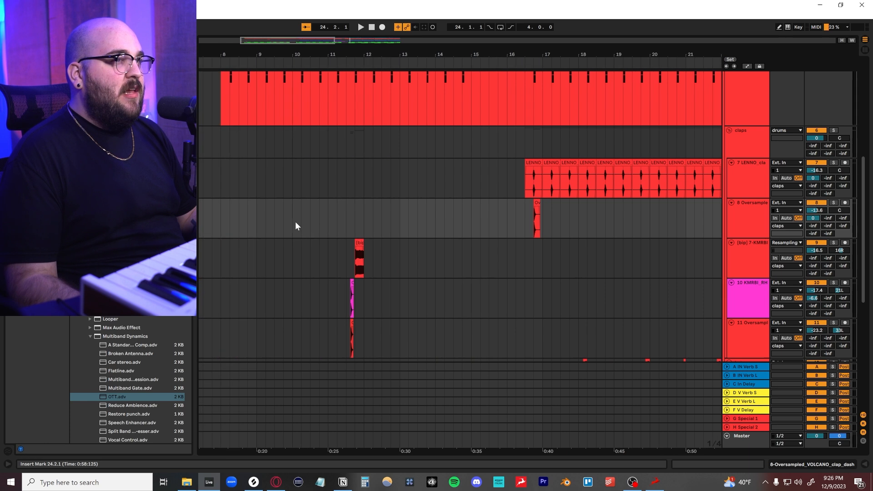
{"action": "scroll", "coordinate": [295, 223], "scroll_direction": "right", "scroll_amount": 4}
{"action": "scroll", "coordinate": [296, 222], "scroll_direction": "up", "scroll_amount": 1}
{"action": "scroll", "coordinate": [509, 220], "scroll_direction": "up", "scroll_amount": 4}
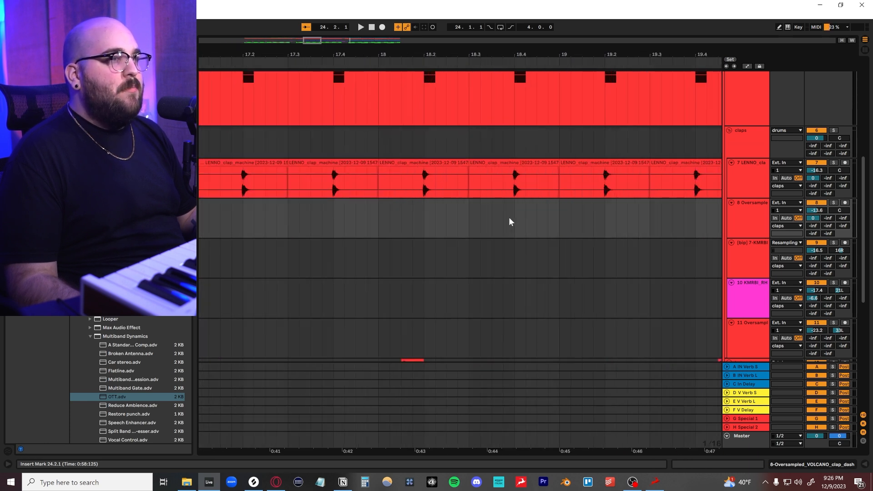
- Set the insert marker at 8.1.1 on the Kick track and play the drums from there
{"action": "scroll", "coordinate": [499, 221], "scroll_direction": "down", "scroll_amount": 2}
{"action": "left_click", "coordinate": [325, 183]}
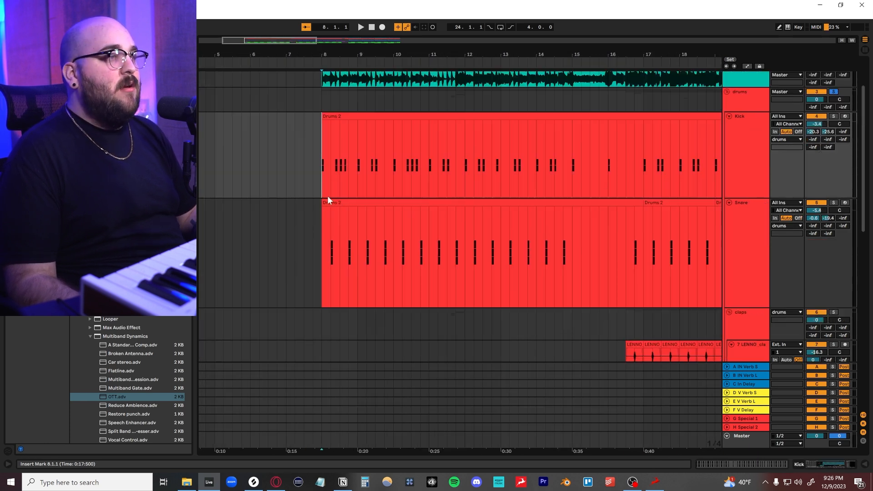
{"action": "scroll", "coordinate": [371, 227], "scroll_direction": "up", "scroll_amount": 3}
{"action": "key", "text": "space"}
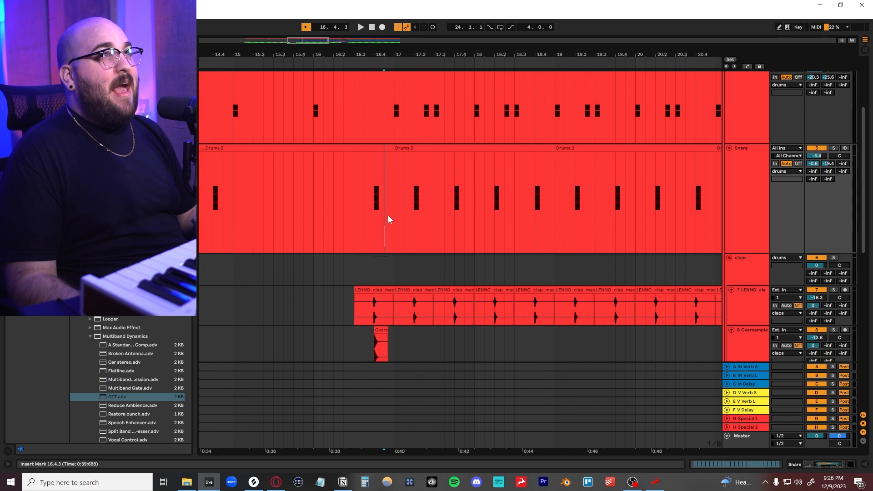
- Solo the LENNO_clap_machine track and play it from 17.1.1
{"action": "scroll", "coordinate": [388, 215], "scroll_direction": "up", "scroll_amount": 3}
{"action": "scroll", "coordinate": [421, 272], "scroll_direction": "right", "scroll_amount": 2}
{"action": "scroll", "coordinate": [397, 269], "scroll_direction": "up", "scroll_amount": 2}
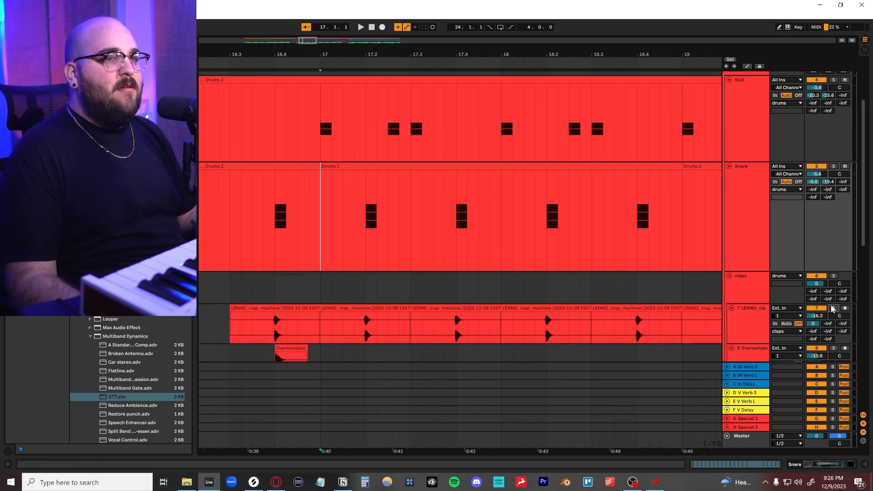
{"action": "left_click", "coordinate": [833, 308]}
{"action": "key", "text": "space"}
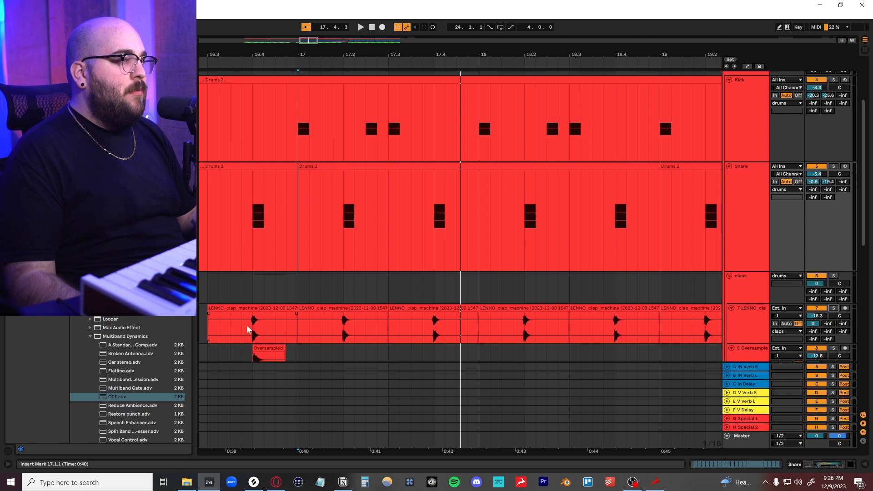
- Play the drums from 16.3.3 and toggle the LENNO_clap_machine track's activator to compare the snare with and without the clap
{"action": "left_click", "coordinate": [231, 328]}
{"action": "key", "text": "space"}
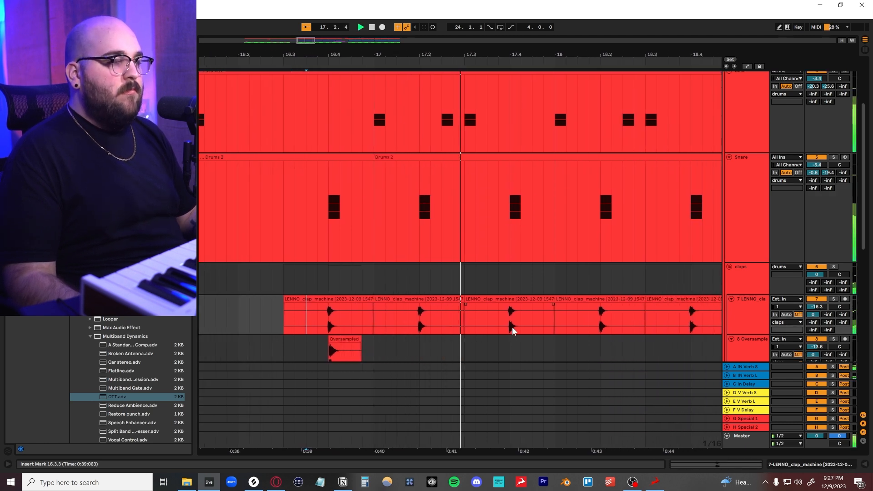
{"action": "left_click", "coordinate": [816, 299]}
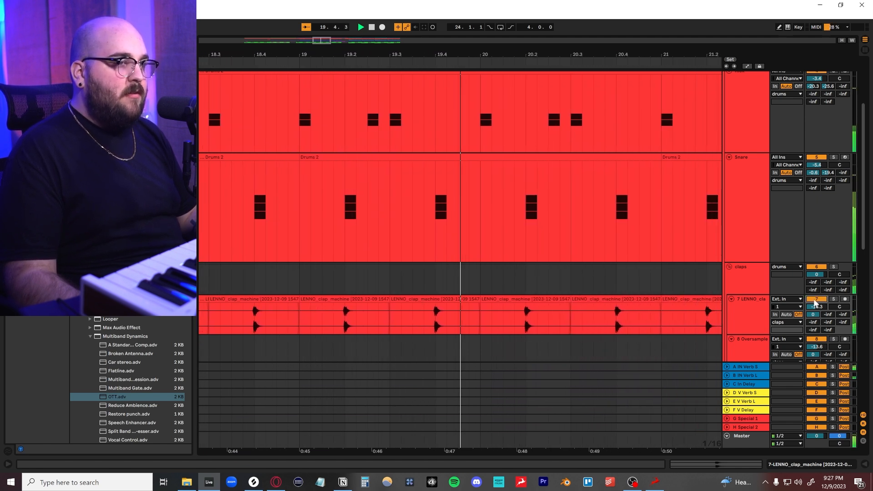
{"action": "key", "text": "space"}
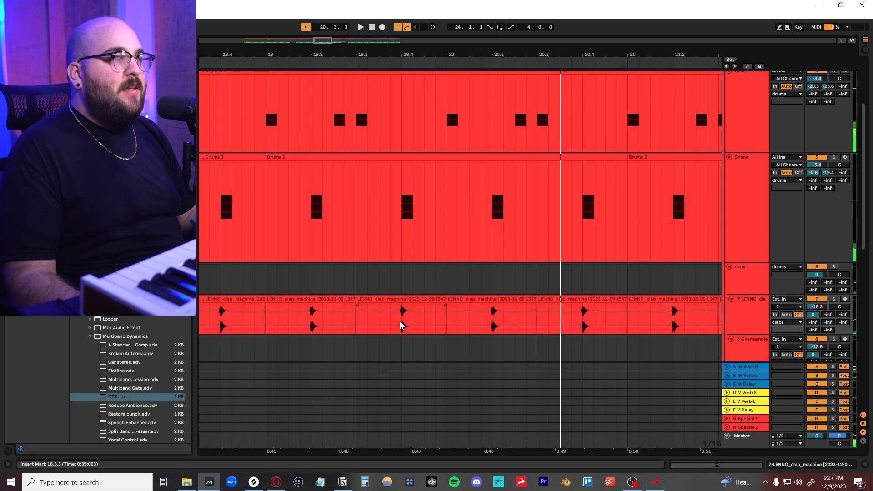
{"action": "scroll", "coordinate": [399, 321], "scroll_direction": "left", "scroll_amount": 10}
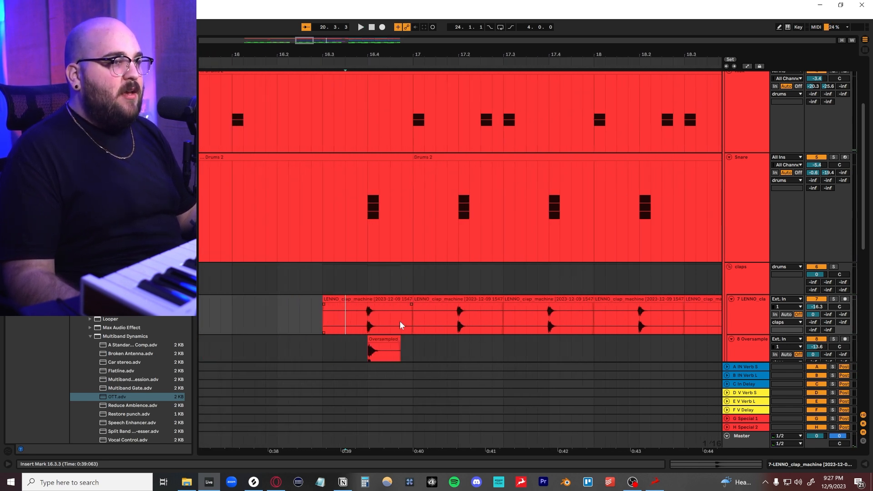
- Solo the Oversampled_VOLCANO_clap_dash track and play its clap from just before 16.4
{"action": "scroll", "coordinate": [399, 321], "scroll_direction": "down", "scroll_amount": 1}
{"action": "left_click", "coordinate": [338, 334]}
{"action": "scroll", "coordinate": [356, 328], "scroll_direction": "down", "scroll_amount": 3}
{"action": "key", "text": "ctrl"}
{"action": "scroll", "coordinate": [355, 228], "scroll_direction": "up", "scroll_amount": 3}
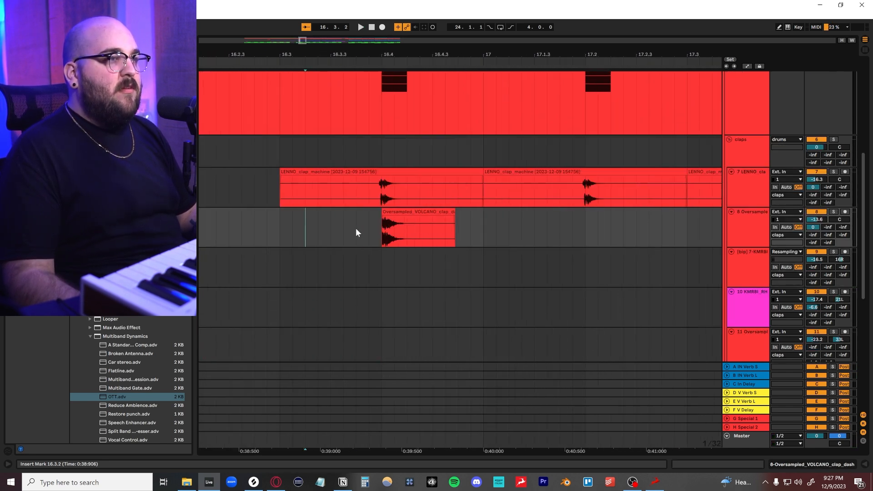
{"action": "left_click", "coordinate": [356, 228]}
{"action": "key", "text": "s"}
{"action": "scroll", "coordinate": [370, 227], "scroll_direction": "up", "scroll_amount": 2}
{"action": "left_click", "coordinate": [386, 223]}
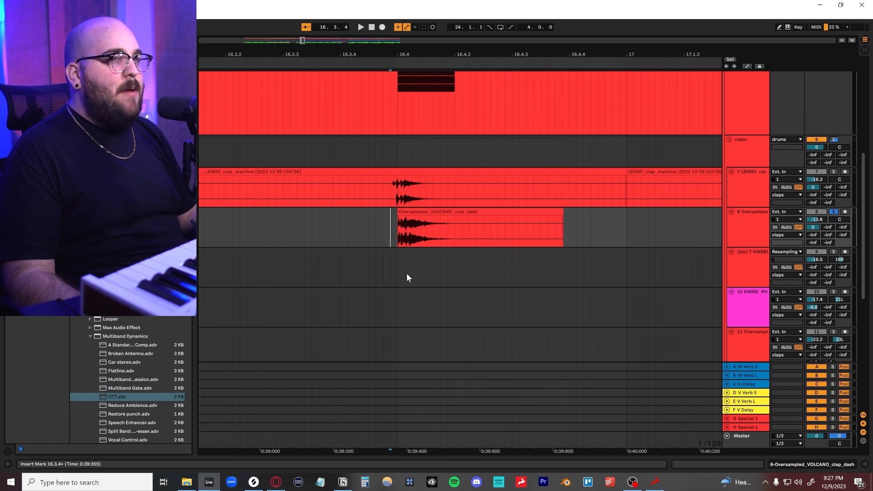
{"action": "key", "text": "space"}
{"action": "scroll", "coordinate": [377, 269], "scroll_direction": "down", "scroll_amount": 2}
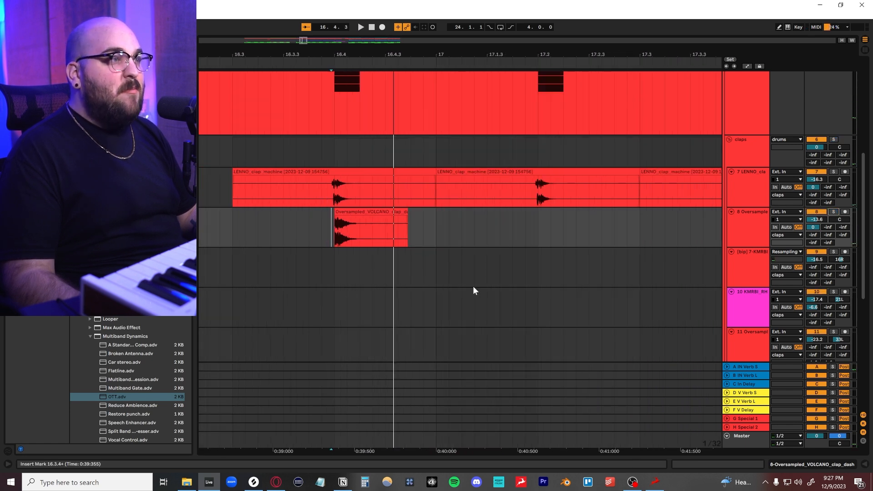
- Play the full drums from 16.3.1 with the Oversampled clap no longer soloed
{"action": "scroll", "coordinate": [473, 287], "scroll_direction": "up", "scroll_amount": 2}
{"action": "left_click", "coordinate": [226, 276]}
{"action": "key", "text": "space"}
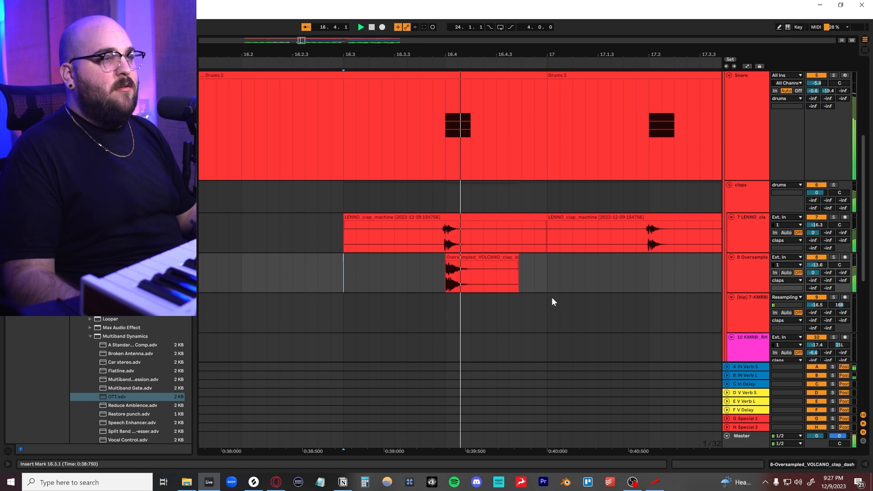
- Play the drums from 10.3.4 through the percussion and clap clips in bar 11 of the claps group
{"action": "scroll", "coordinate": [329, 241], "scroll_direction": "up", "scroll_amount": 3}
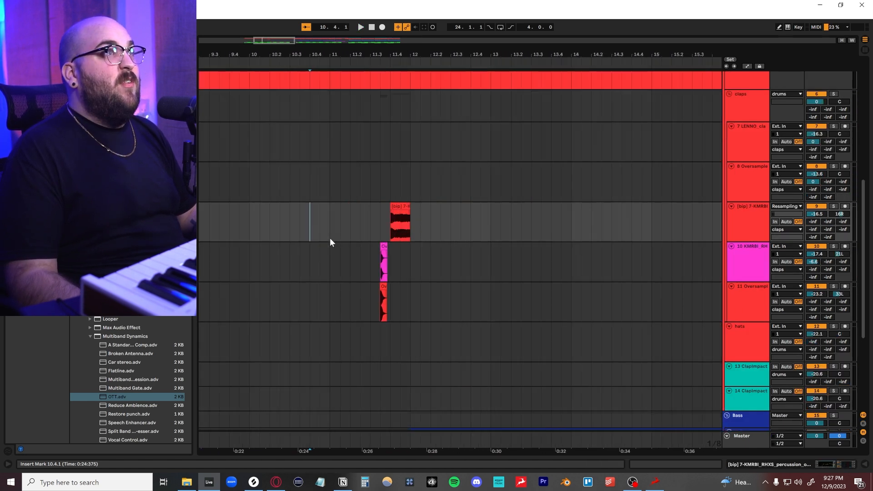
{"action": "scroll", "coordinate": [330, 242], "scroll_direction": "up", "scroll_amount": 1}
{"action": "left_click", "coordinate": [404, 250]}
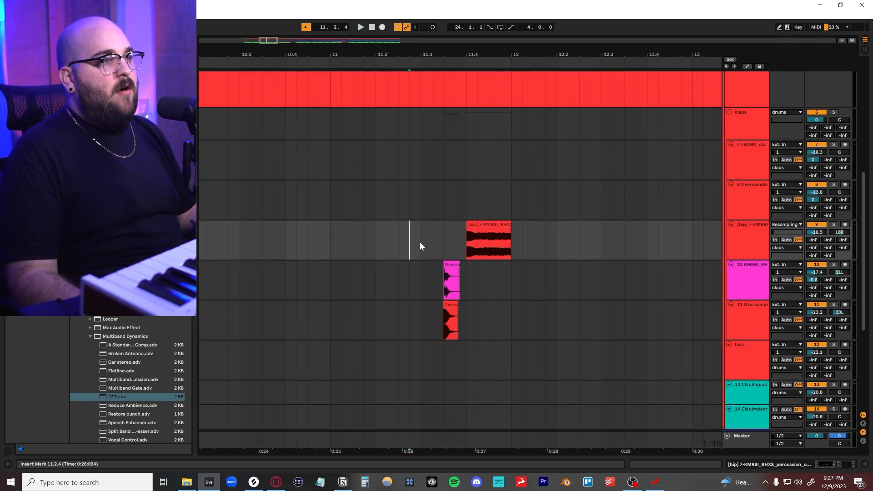
{"action": "key", "text": "space"}
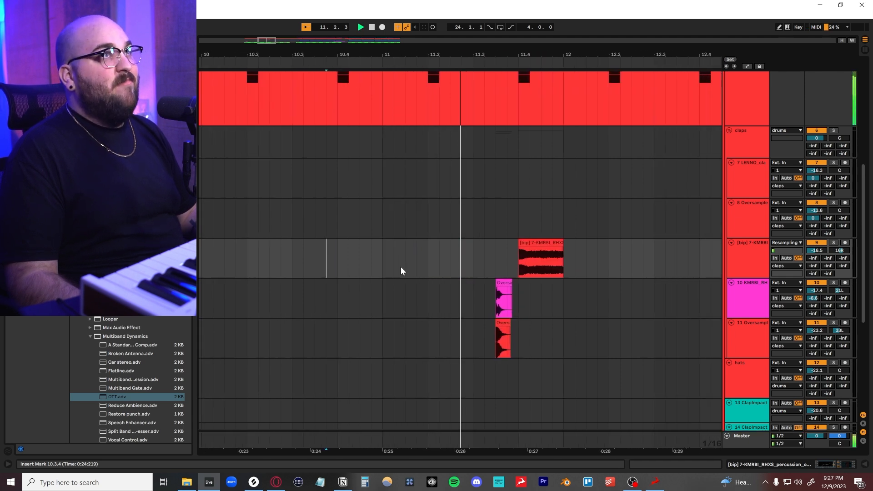
{"action": "scroll", "coordinate": [399, 267], "scroll_direction": "up", "scroll_amount": 2}
- Solo tracks 10 and 11 together, play their layered Oversampled claps from 11.3.2, and unsolo them
{"action": "left_click", "coordinate": [405, 280]}
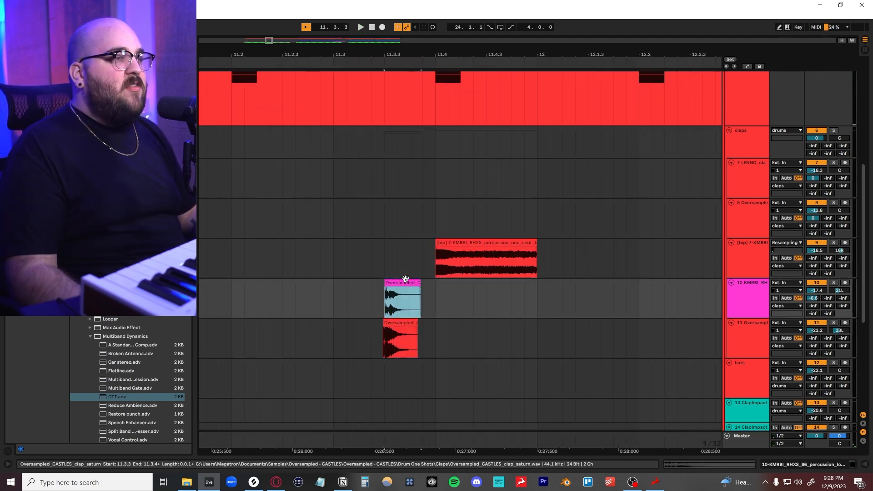
{"action": "left_click", "coordinate": [760, 300]}
{"action": "left_click", "coordinate": [758, 335], "text": "shift"}
{"action": "left_click", "coordinate": [833, 283]}
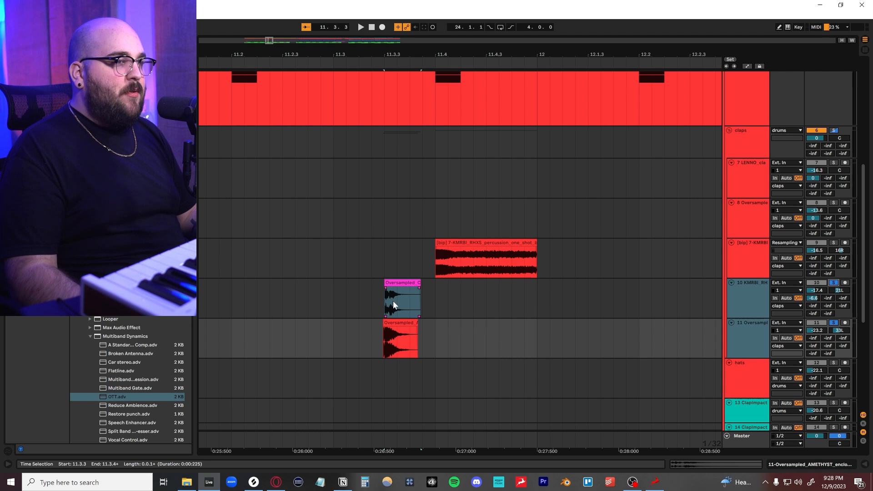
{"action": "left_click", "coordinate": [365, 295]}
{"action": "key", "text": "space"}
{"action": "scroll", "coordinate": [367, 293], "scroll_direction": "up", "scroll_amount": 3}
{"action": "key", "text": "space"}
{"action": "left_click", "coordinate": [833, 283]}
{"action": "scroll", "coordinate": [659, 330], "scroll_direction": "down", "scroll_amount": 2}
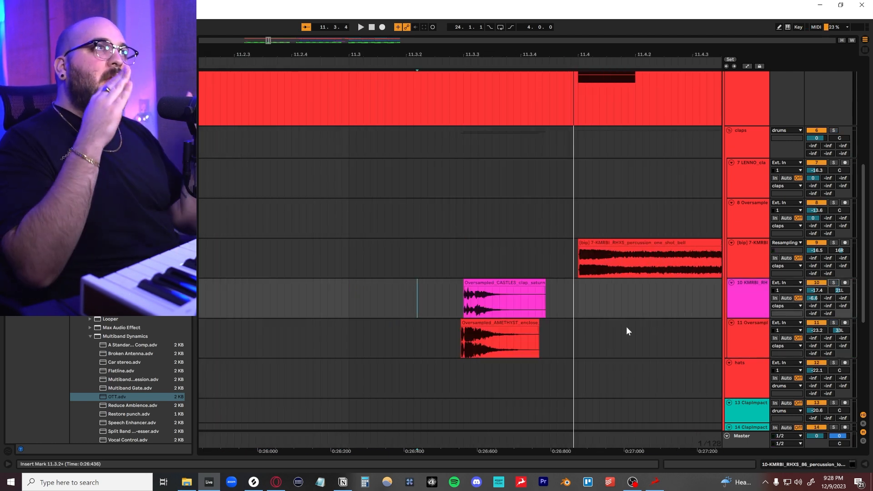
- Solo the [bip] 7-KMRBI percussion track and play its bell one-shot from 11.4.1
{"action": "key", "text": "space"}
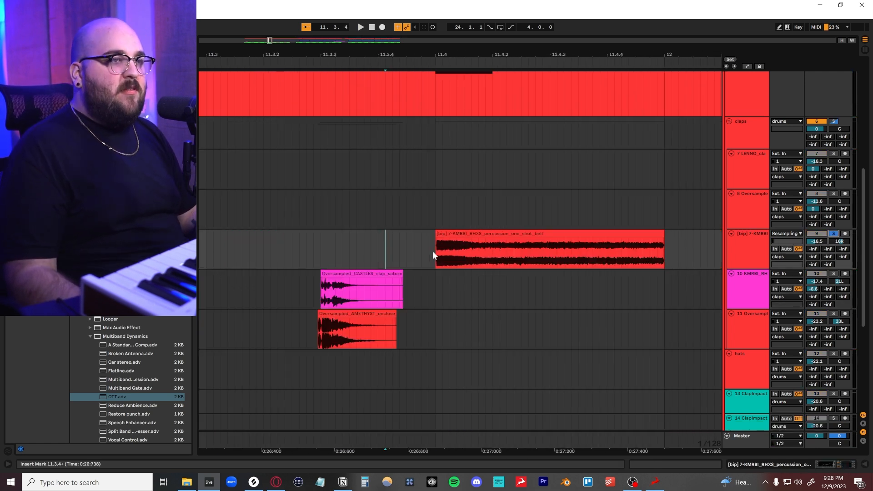
{"action": "left_click", "coordinate": [433, 251]}
{"action": "key", "text": "space"}
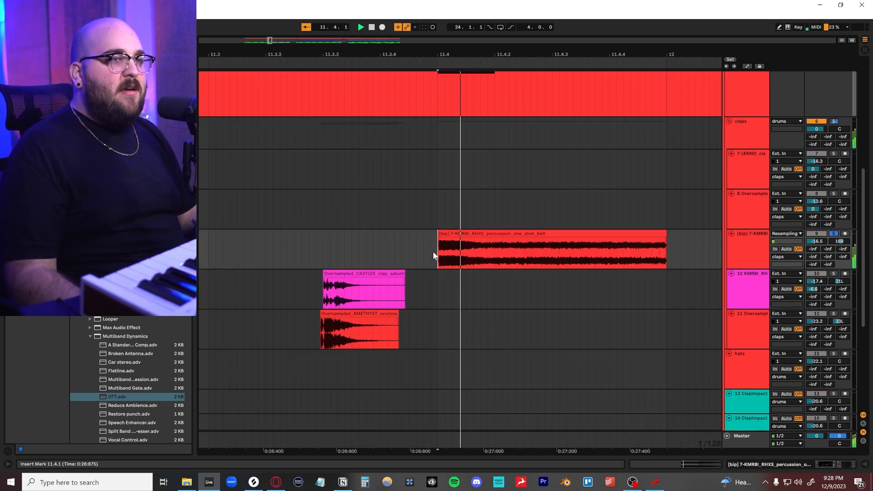
{"action": "key", "text": "space"}
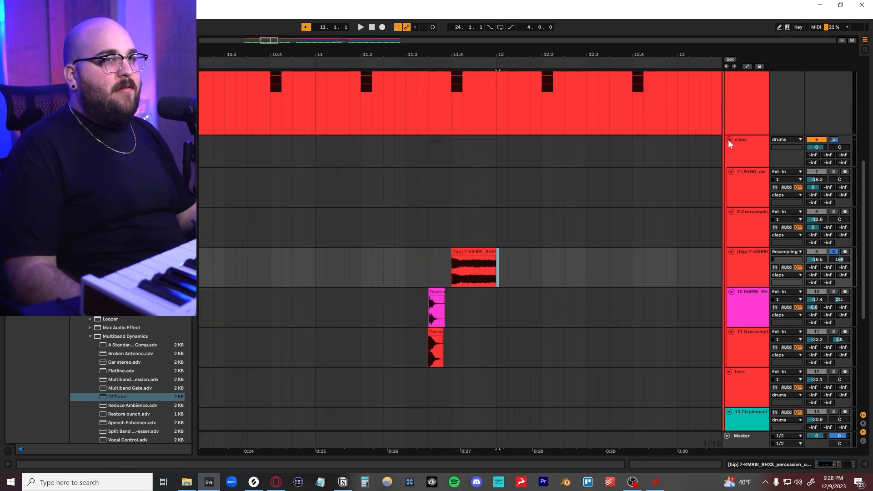
- Collapse the claps group and place the insert marker at 13.1.1 on the hats track
{"action": "left_click", "coordinate": [728, 139]}
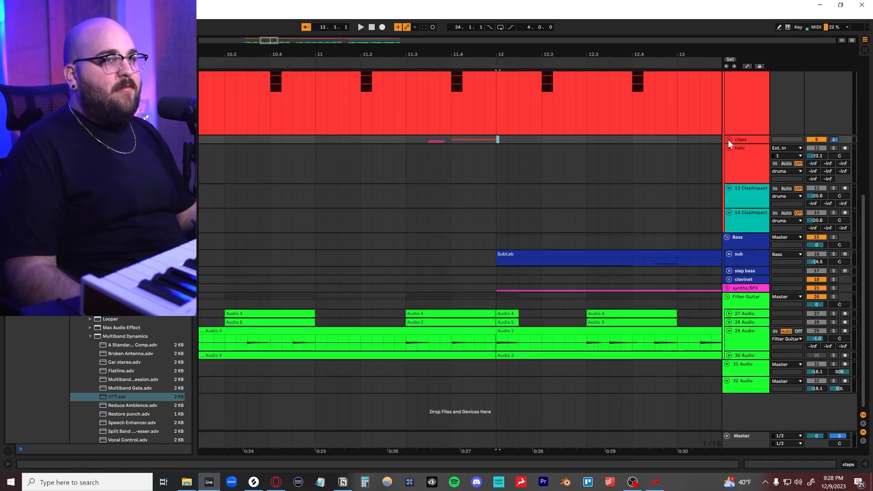
{"action": "scroll", "coordinate": [597, 209], "scroll_direction": "up", "scroll_amount": 5}
{"action": "scroll", "coordinate": [572, 231], "scroll_direction": "down", "scroll_amount": 1}
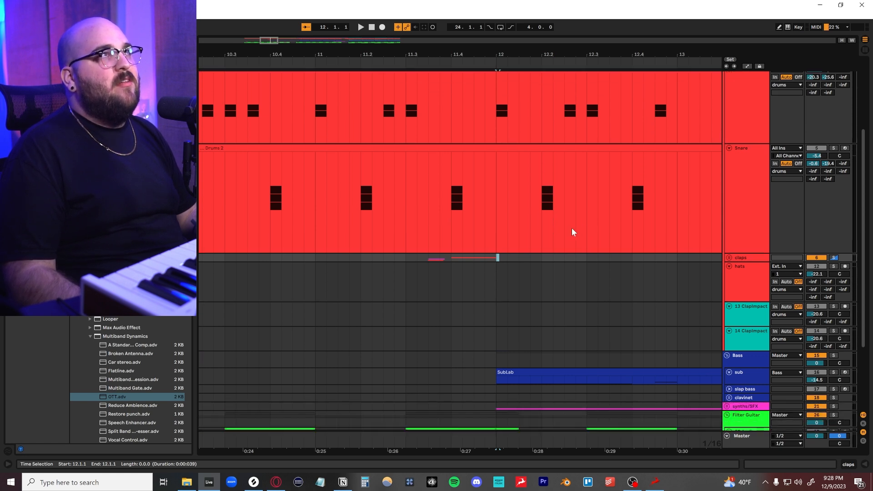
{"action": "scroll", "coordinate": [447, 303], "scroll_direction": "down", "scroll_amount": 5}
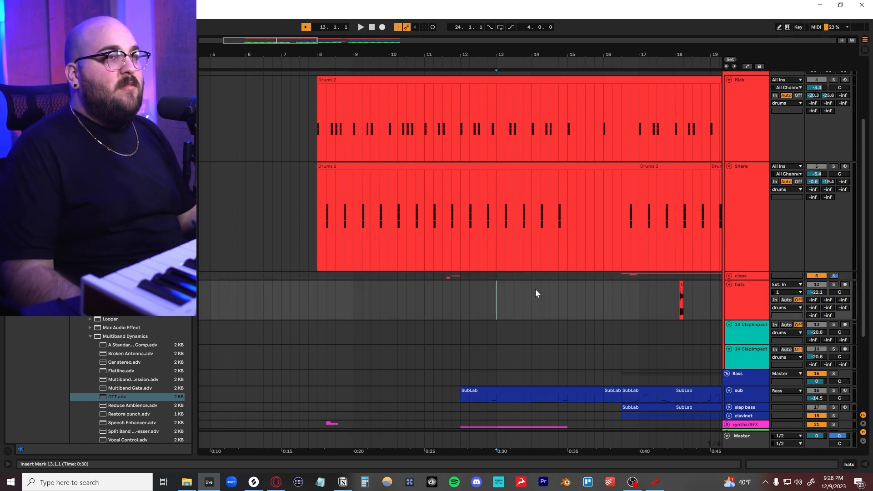
{"action": "scroll", "coordinate": [535, 291], "scroll_direction": "right", "scroll_amount": 5}
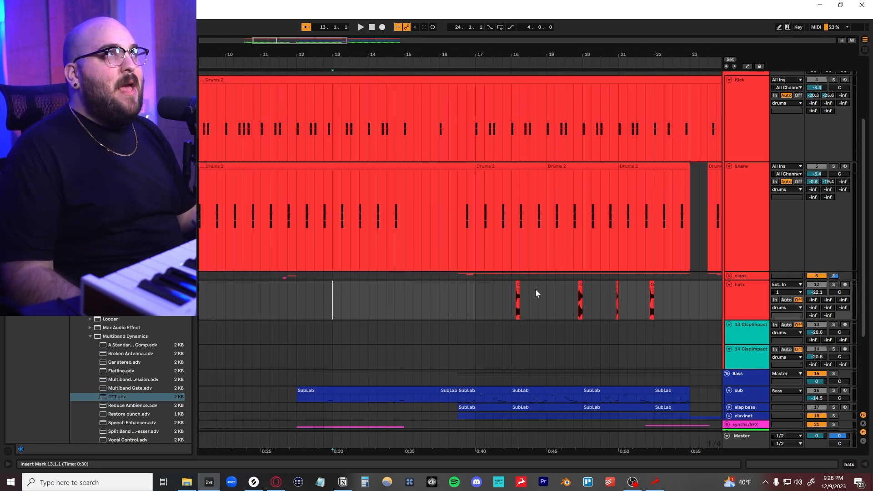
- Solo the hats track and audition several of its clips along the arrangement, including the one at 21.4.3
{"action": "left_click", "coordinate": [446, 296]}
{"action": "scroll", "coordinate": [450, 296], "scroll_direction": "up", "scroll_amount": 3}
{"action": "key", "text": "space"}
{"action": "key", "text": "space"}
{"action": "left_click", "coordinate": [586, 298]}
{"action": "key", "text": "space"}
{"action": "key", "text": "space"}
{"action": "left_click", "coordinate": [525, 302]}
{"action": "key", "text": "space"}
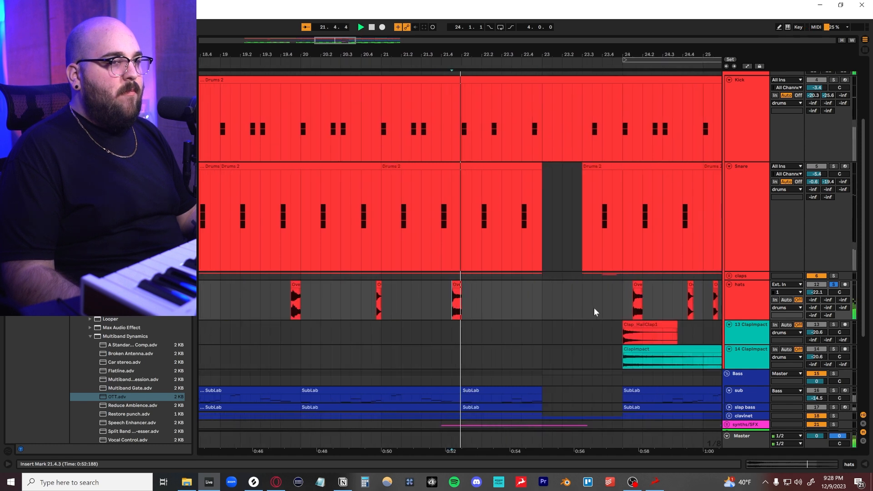
{"action": "key", "text": "space"}
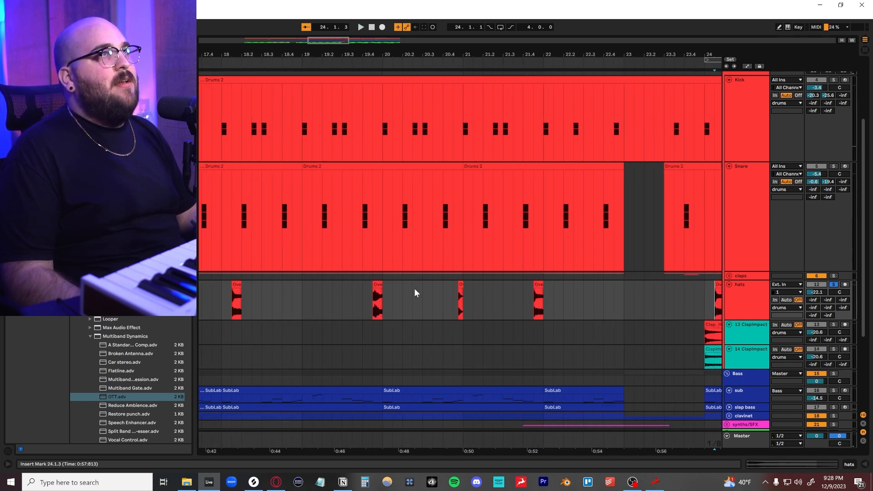
- Play the full drums from 18.1.1 to hear the hats in context
{"action": "scroll", "coordinate": [414, 288], "scroll_direction": "left", "scroll_amount": 5}
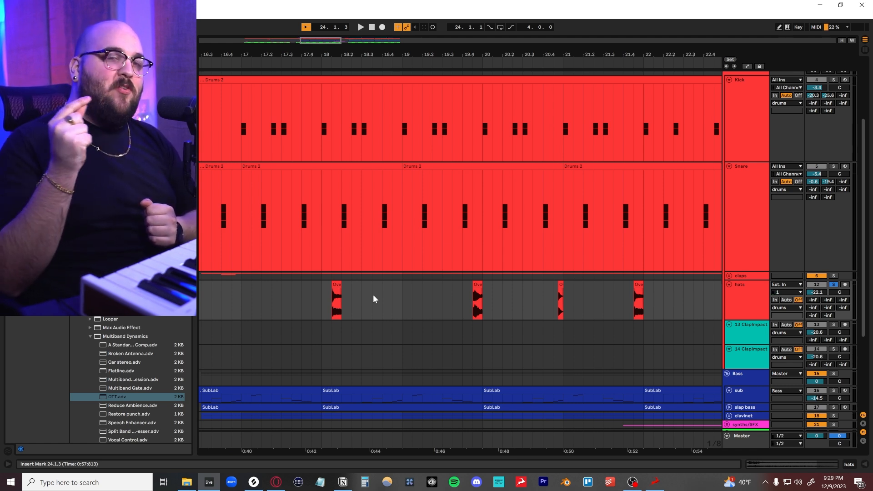
{"action": "left_click", "coordinate": [391, 288]}
{"action": "left_click", "coordinate": [322, 296]}
{"action": "scroll", "coordinate": [429, 295], "scroll_direction": "up", "scroll_amount": 3}
{"action": "scroll", "coordinate": [316, 276], "scroll_direction": "down", "scroll_amount": 2}
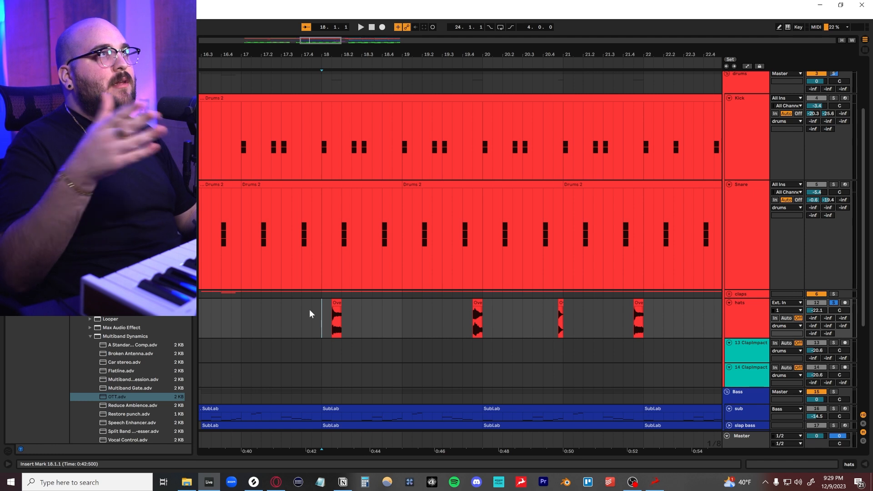
{"action": "key", "text": "space"}
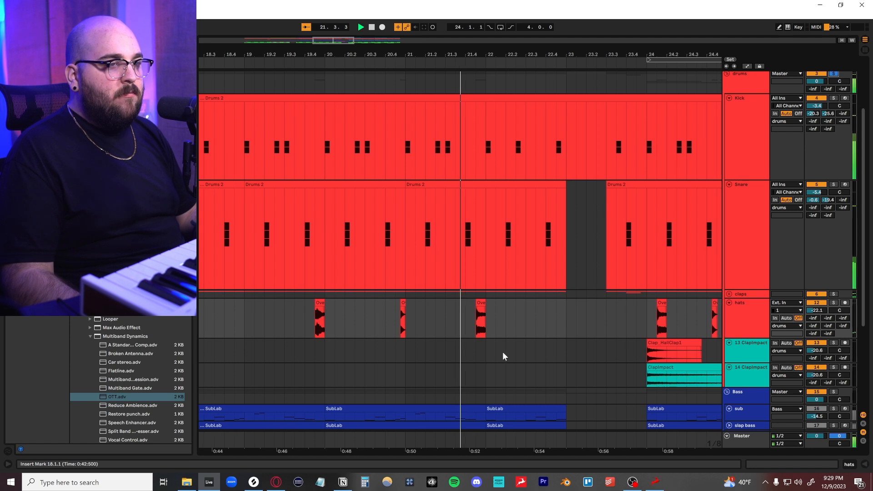
- Enlarge the two ClapImpact tracks and solo each in turn, playing their clips from 24.1.1
{"action": "scroll", "coordinate": [372, 324], "scroll_direction": "down", "scroll_amount": 3}
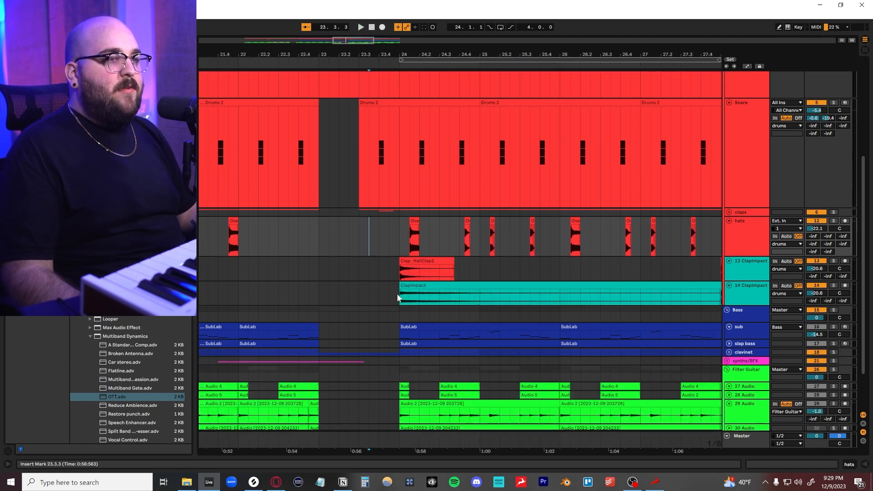
{"action": "scroll", "coordinate": [398, 293], "scroll_direction": "up", "scroll_amount": 5}
{"action": "scroll", "coordinate": [412, 276], "scroll_direction": "up", "scroll_amount": 4}
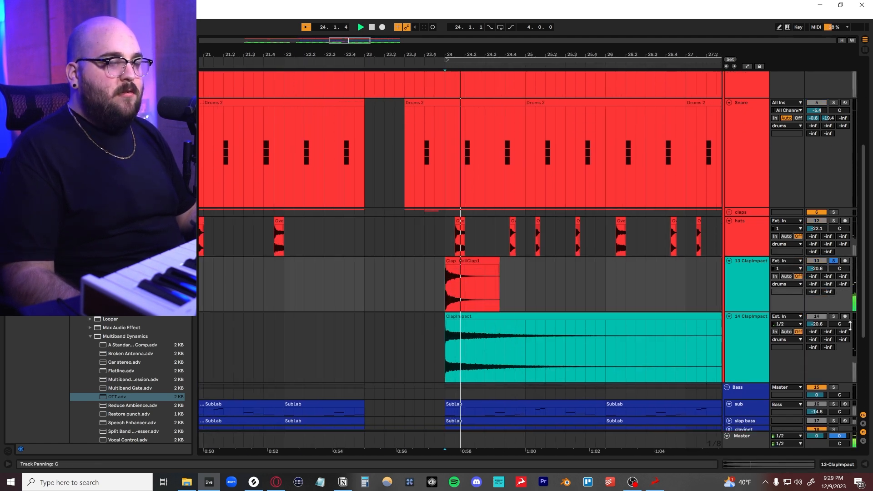
{"action": "key", "text": "space"}
{"action": "left_click", "coordinate": [833, 316]}
{"action": "key", "text": "space"}
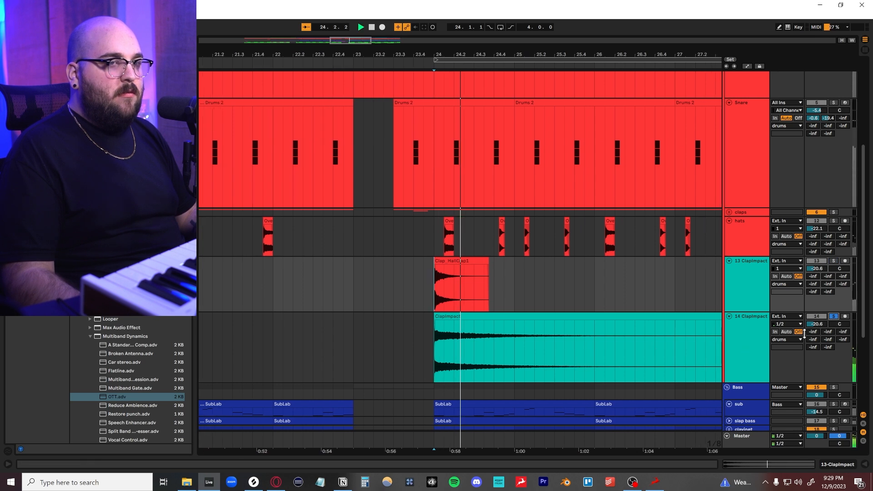
{"action": "left_click", "coordinate": [831, 317]}
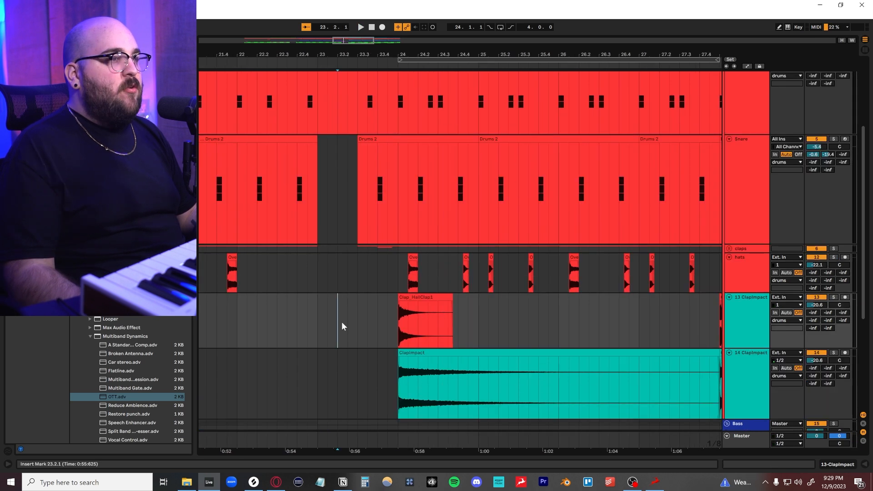
- Play the drums from 23.2.1 to hear the clap impacts in context
{"action": "scroll", "coordinate": [341, 323], "scroll_direction": "down", "scroll_amount": 2}
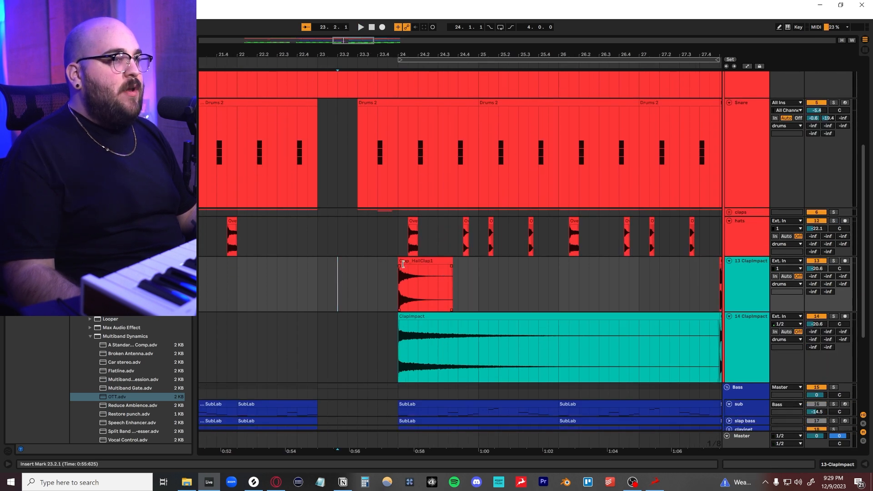
{"action": "key", "text": "space"}
{"action": "scroll", "coordinate": [409, 312], "scroll_direction": "up", "scroll_amount": 3}
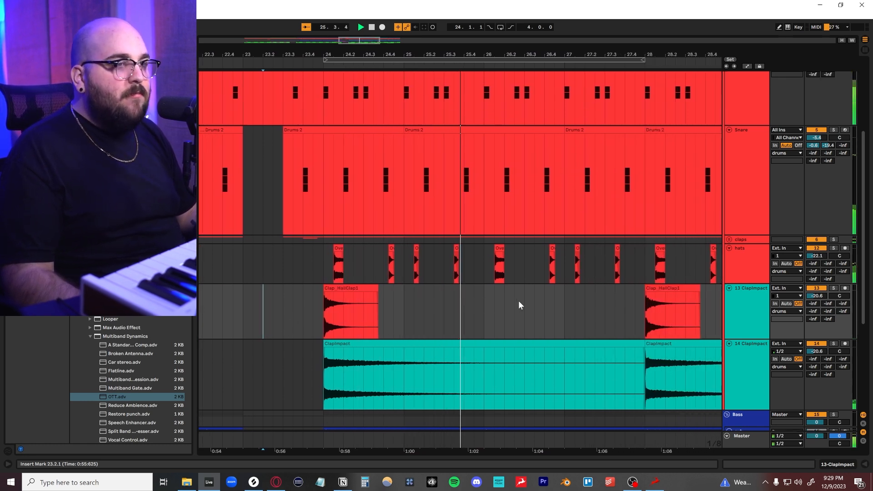
{"action": "scroll", "coordinate": [457, 314], "scroll_direction": "up", "scroll_amount": 3}
- Collapse the drums group, enlarge the bass tracks with the clavinet group expanded, and solo the sub track
{"action": "scroll", "coordinate": [456, 317], "scroll_direction": "up", "scroll_amount": 3}
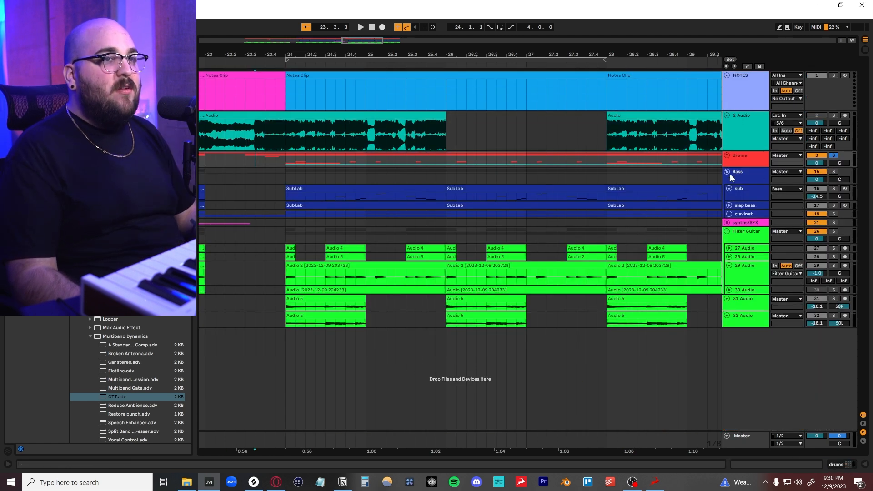
{"action": "scroll", "coordinate": [304, 197], "scroll_direction": "up", "scroll_amount": 5}
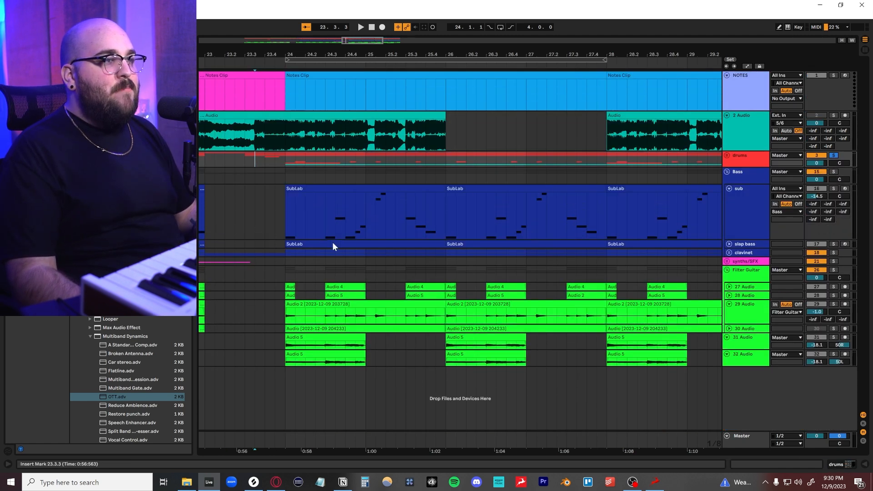
{"action": "scroll", "coordinate": [331, 245], "scroll_direction": "up", "scroll_amount": 5}
{"action": "scroll", "coordinate": [337, 301], "scroll_direction": "up", "scroll_amount": 4}
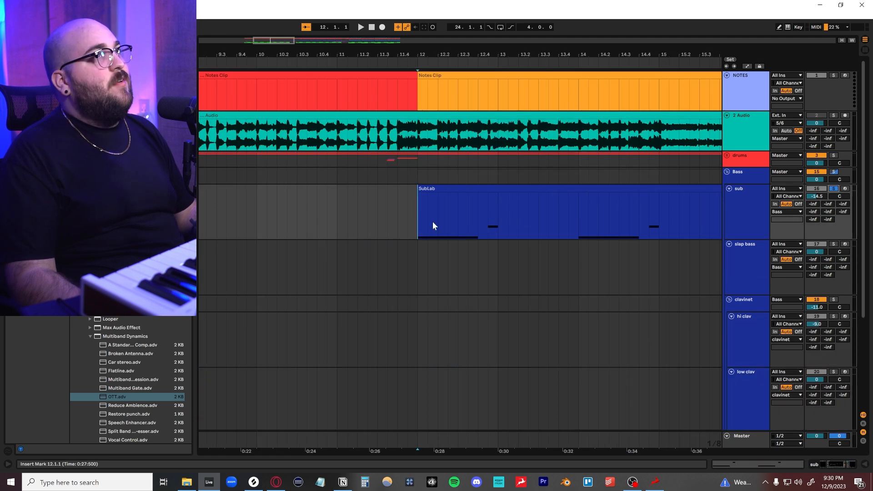
- Play the soloed sub bass from 12.1.1 and again from 16.3.1
{"action": "scroll", "coordinate": [434, 228], "scroll_direction": "right", "scroll_amount": 5}
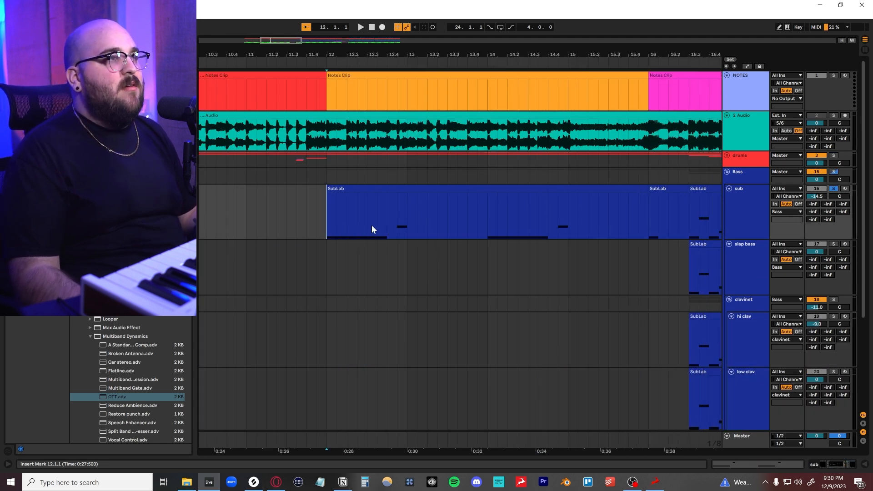
{"action": "key", "text": "space"}
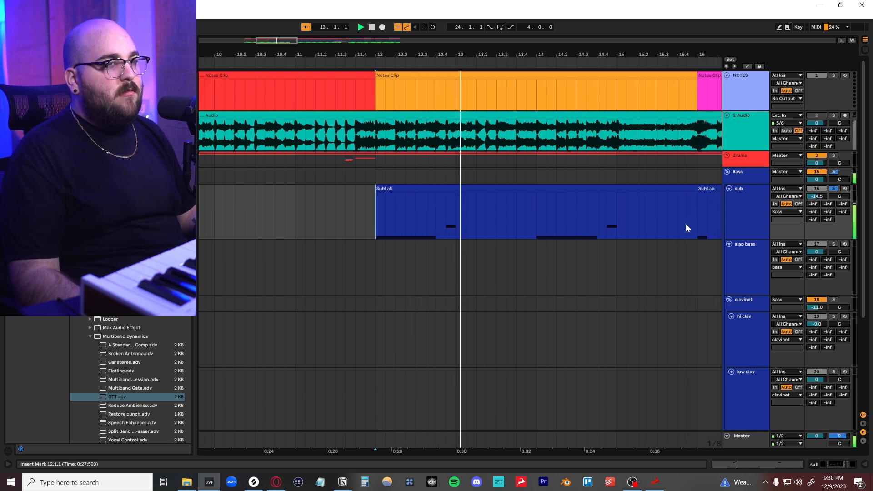
{"action": "left_click", "coordinate": [563, 245]}
{"action": "key", "text": "space"}
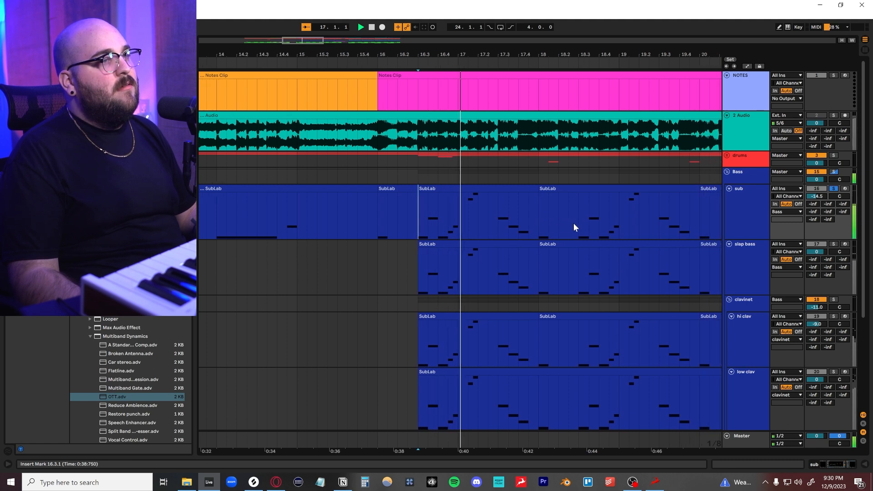
{"action": "key", "text": "space"}
- Open the sub track's SubLab instrument window and move it over the arrangement
{"action": "double_click", "coordinate": [738, 225]}
{"action": "left_click_drag", "start_coordinate": [571, 136], "coordinate": [460, 82]}
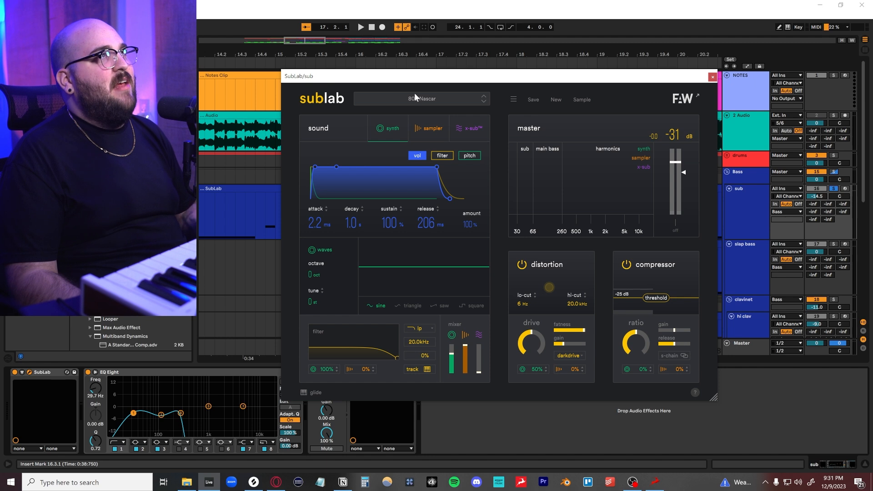
- Close the SubLab window and play the soloed sub with its EQ Eight and Trackspacer bypassed
{"action": "left_click", "coordinate": [713, 77]}
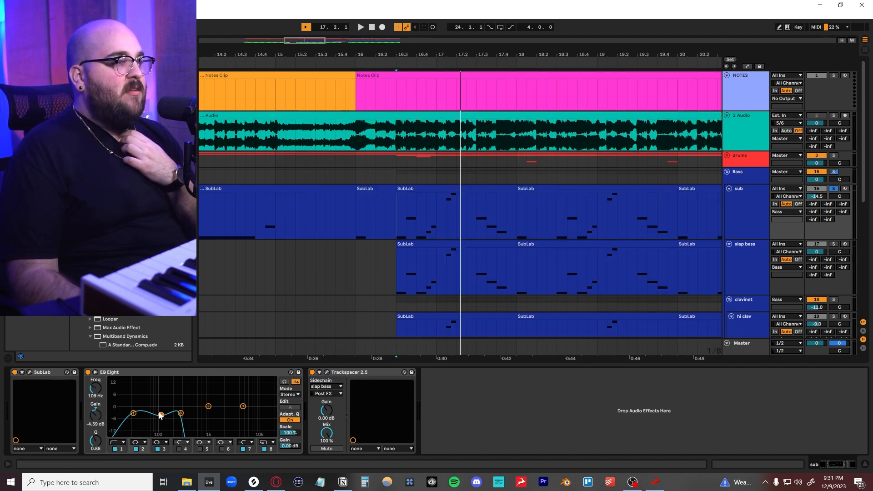
{"action": "left_click", "coordinate": [88, 372]}
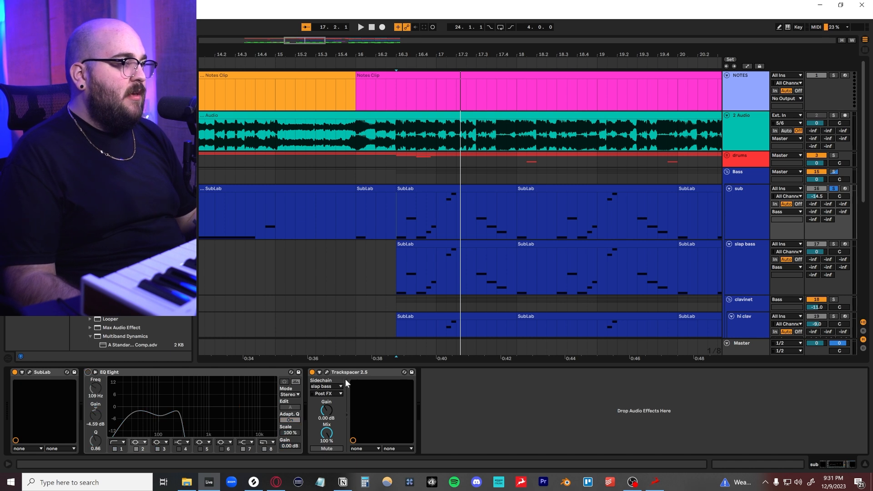
{"action": "left_click", "coordinate": [312, 372]}
{"action": "key", "text": "space"}
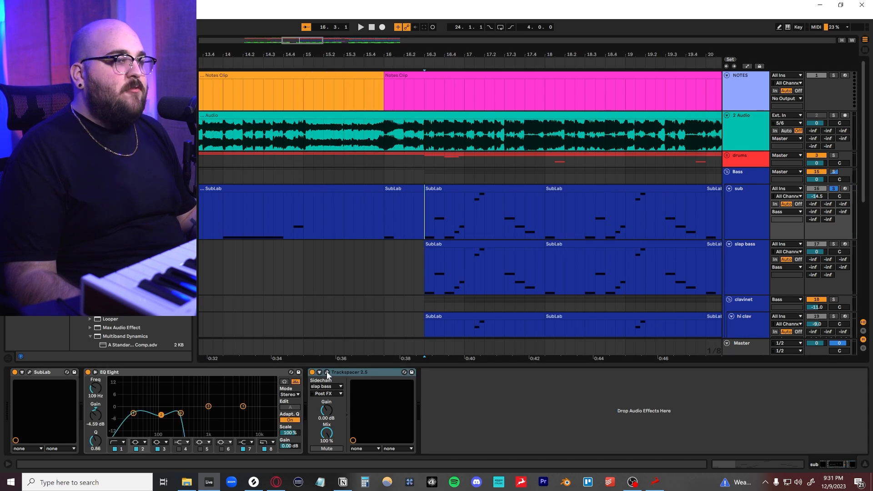
- Open the sub track's Trackspacer window and move it over the arrangement
{"action": "left_click", "coordinate": [327, 373]}
{"action": "left_click_drag", "start_coordinate": [454, 60], "coordinate": [564, 140]}
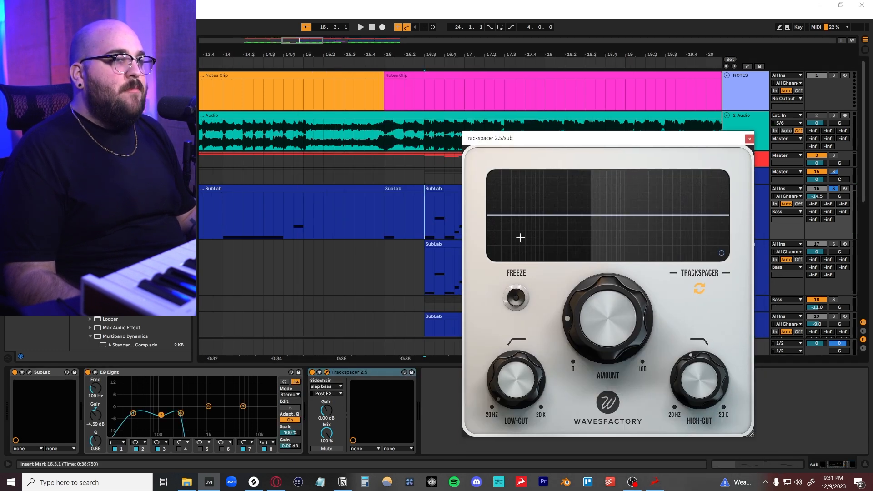
{"action": "left_click_drag", "start_coordinate": [512, 149], "coordinate": [567, 114]}
- Mark the slap bass part from 16.3.1 to 19.1.1 as the Trackspacer's sidechain source, and close the plugin window
{"action": "left_click", "coordinate": [414, 277]}
{"action": "left_click_drag", "start_coordinate": [415, 278], "coordinate": [604, 284]}
{"action": "scroll", "coordinate": [566, 269], "scroll_direction": "down", "scroll_amount": 4}
{"action": "scroll", "coordinate": [546, 253], "scroll_direction": "left", "scroll_amount": 3}
{"action": "scroll", "coordinate": [546, 253], "scroll_direction": "right", "scroll_amount": 5}
{"action": "left_click", "coordinate": [304, 196]}
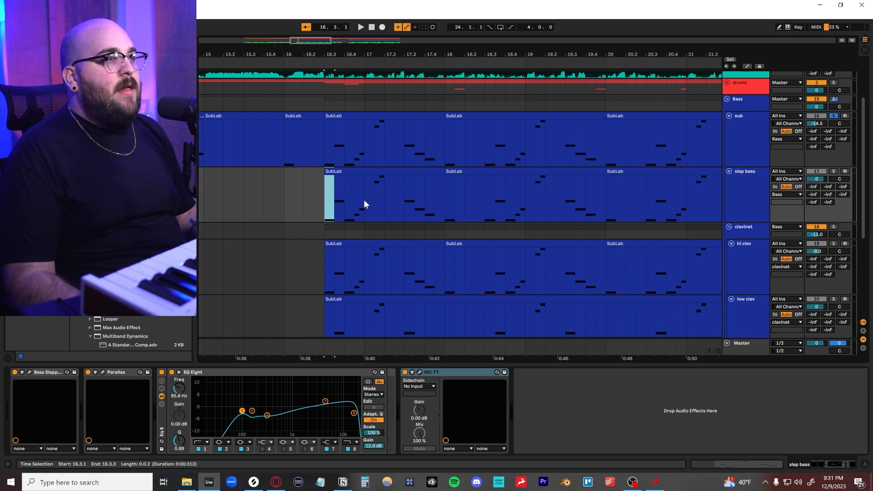
{"action": "left_click_drag", "start_coordinate": [364, 204], "coordinate": [525, 211]}
{"action": "left_click", "coordinate": [745, 139]}
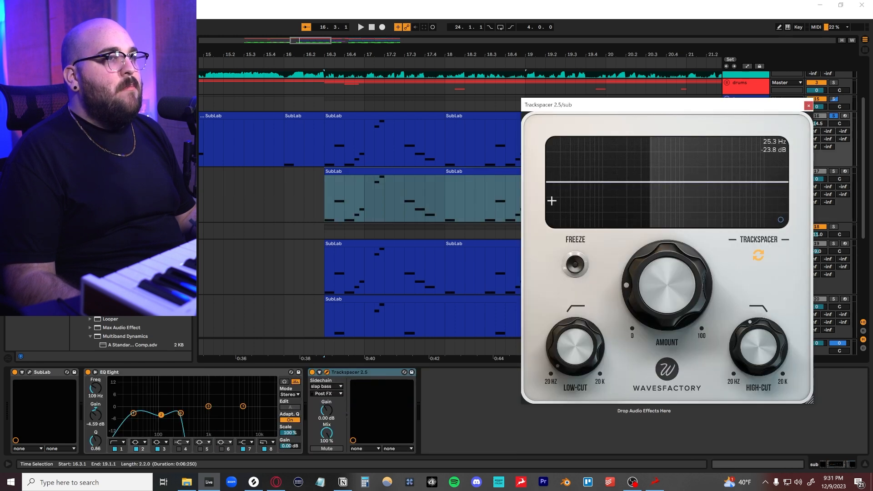
{"action": "left_click", "coordinate": [354, 134]}
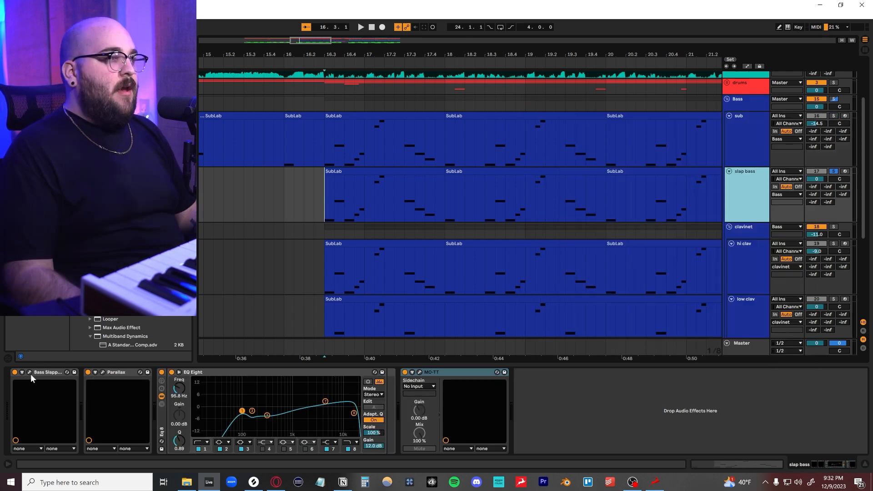
- Open the slap bass's Bass Slapper window, play the soloed track from 16.3.1, and reposition the window to show the pedals
{"action": "left_click", "coordinate": [29, 373]}
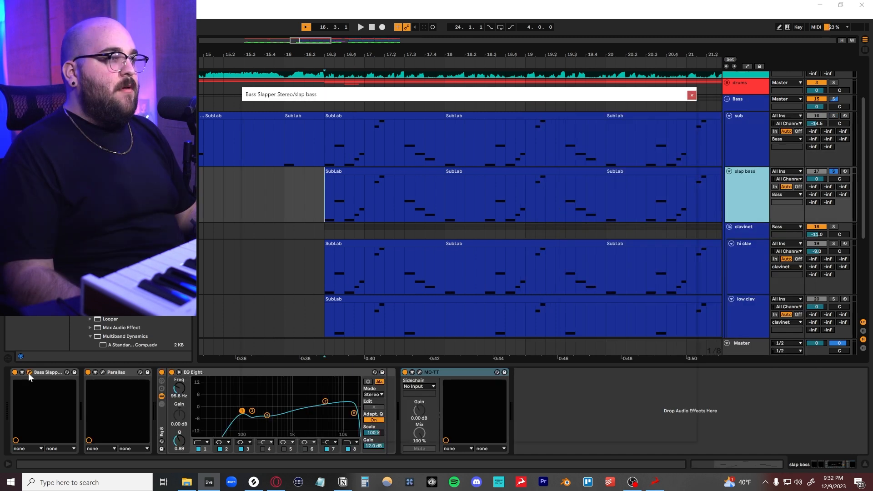
{"action": "left_click_drag", "start_coordinate": [431, 95], "coordinate": [447, 131]}
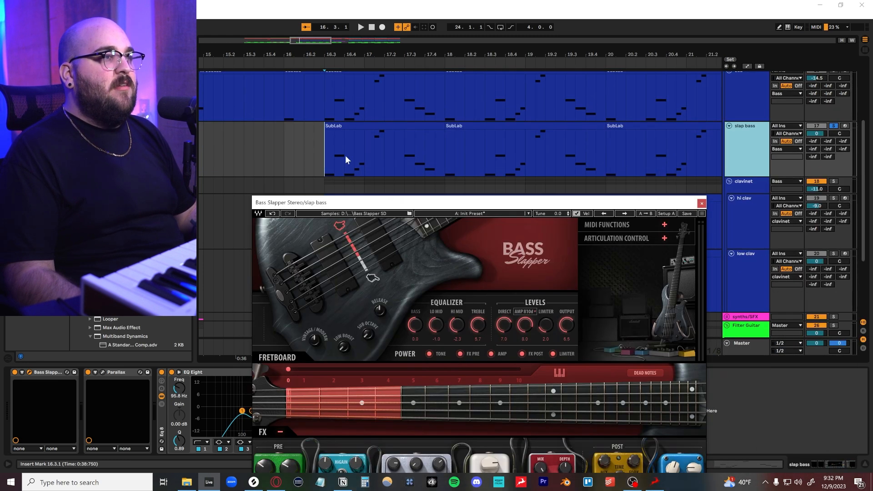
{"action": "scroll", "coordinate": [345, 154], "scroll_direction": "down", "scroll_amount": 1}
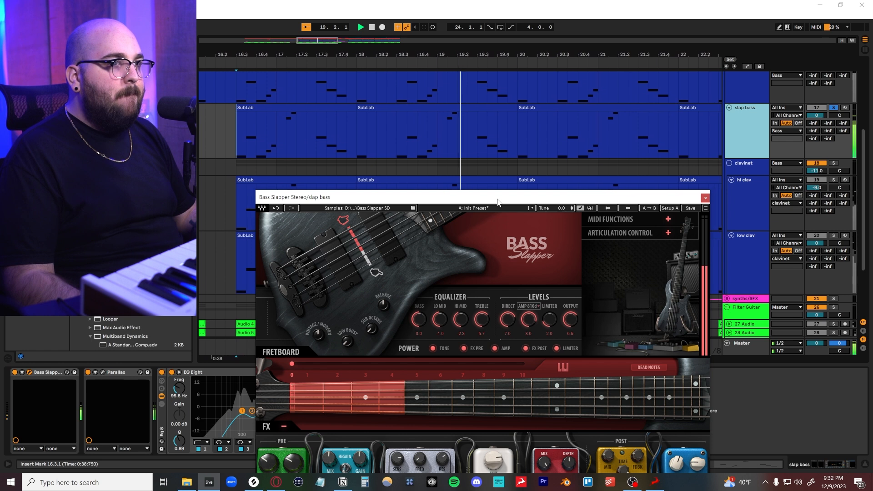
{"action": "key", "text": "space"}
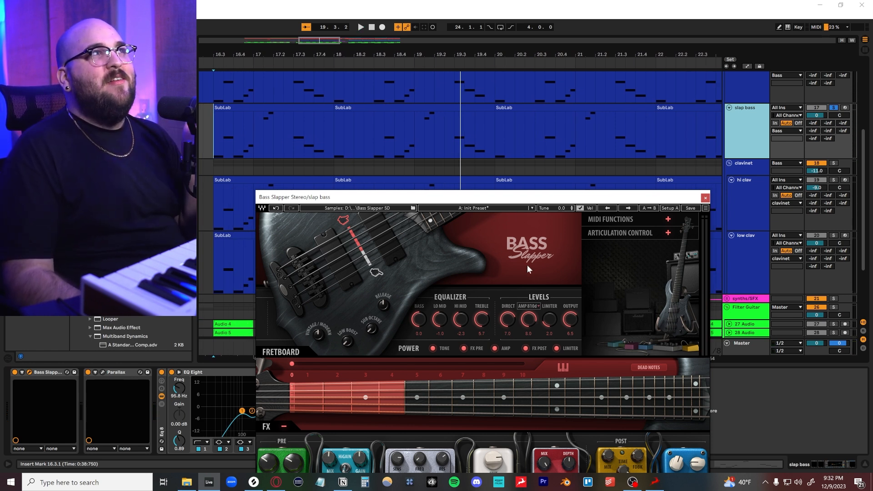
{"action": "left_click_drag", "start_coordinate": [470, 199], "coordinate": [520, 101]}
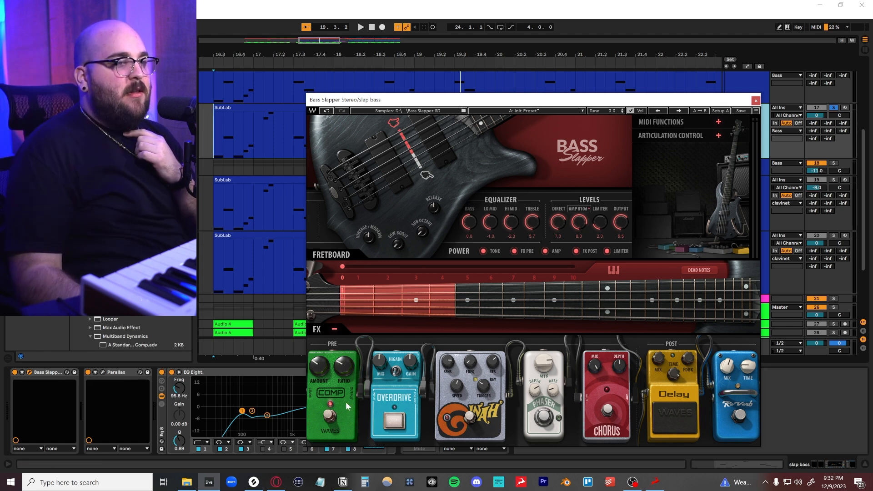
- Audition Parallax on the slap bass with its input reset to 0.0, lower the input to about -11.5, and close the window
{"action": "left_click_drag", "start_coordinate": [473, 64], "coordinate": [474, 49]}
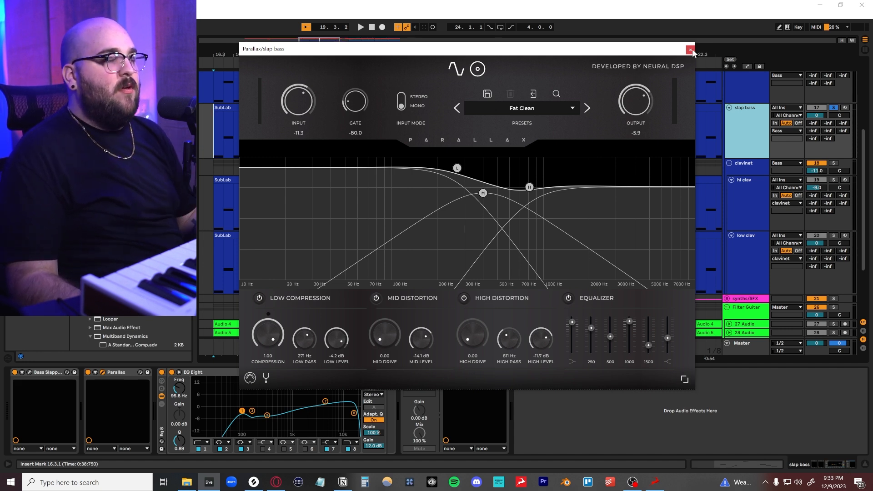
{"action": "double_click", "coordinate": [299, 98]}
{"action": "key", "text": "space"}
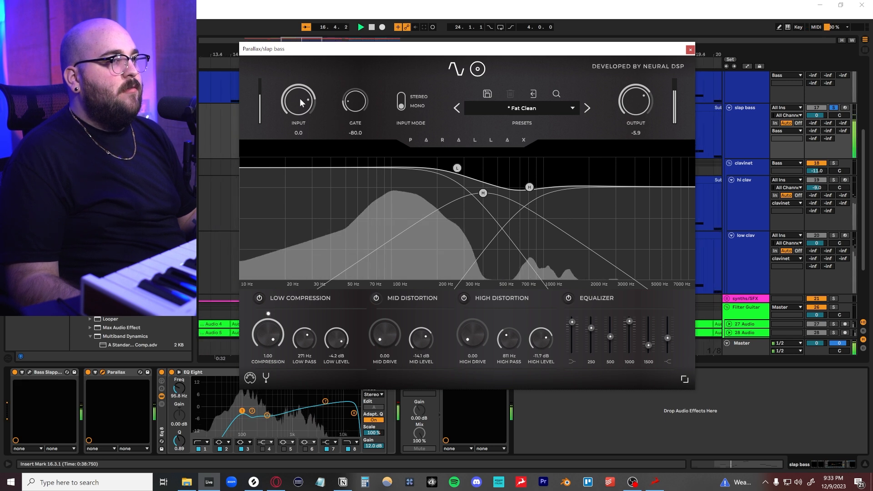
{"action": "left_click_drag", "start_coordinate": [300, 96], "coordinate": [295, 123]}
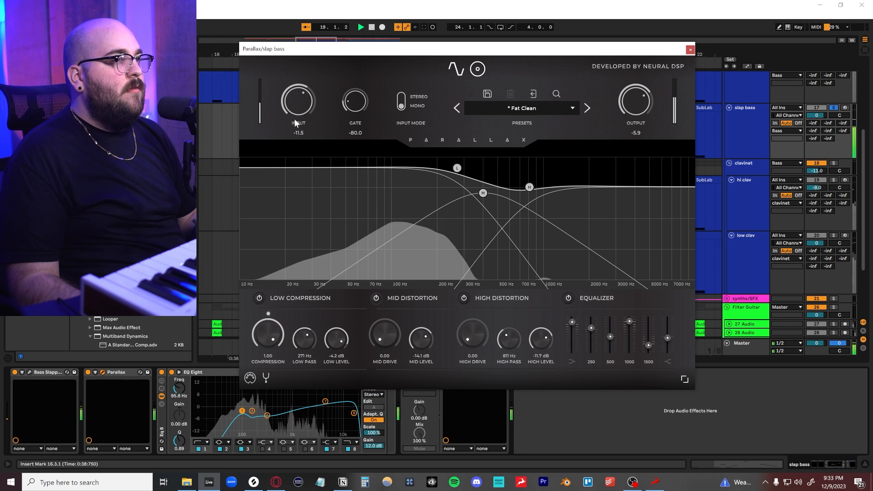
{"action": "left_click", "coordinate": [690, 50]}
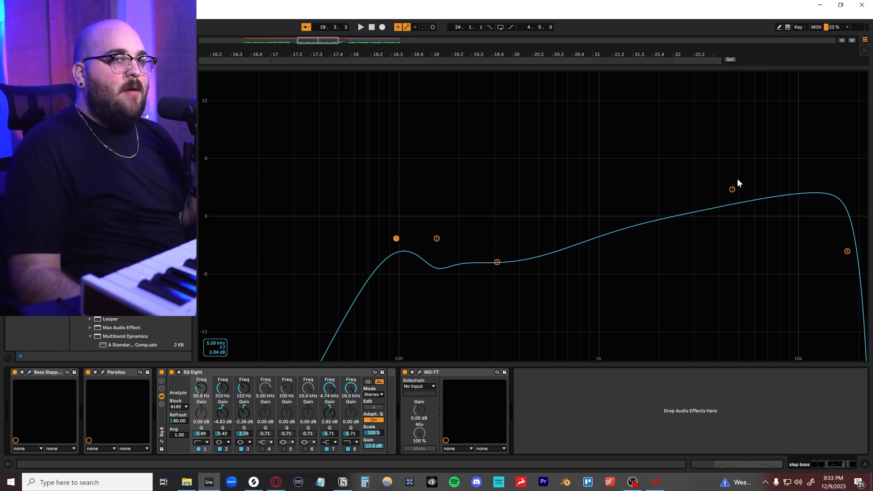
- Collapse the slap bass's enlarged EQ Eight display, and view and close the MO-TT window
{"action": "left_click", "coordinate": [180, 372]}
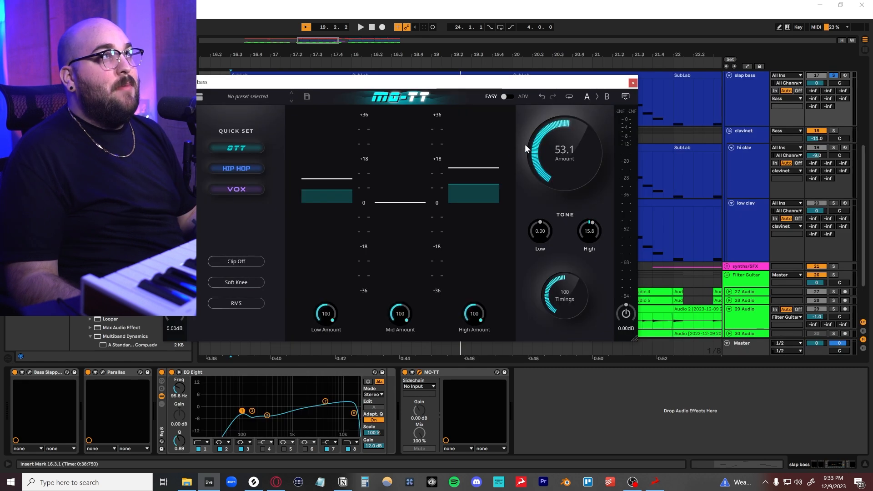
{"action": "left_click", "coordinate": [631, 83]}
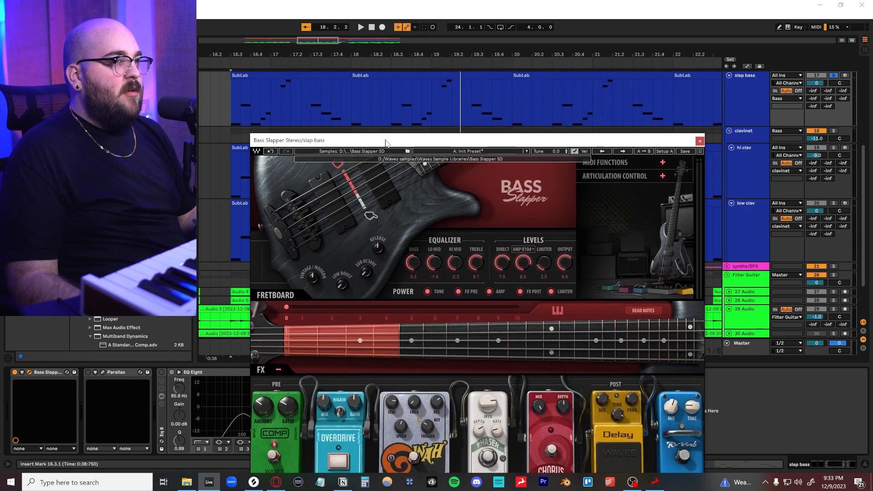
- Play the slap bass from 16.3.1 while adding Parallax, EQ Eight and MO-TT back one at a time
{"action": "left_click_drag", "start_coordinate": [385, 142], "coordinate": [386, 139]}
{"action": "key", "text": "space"}
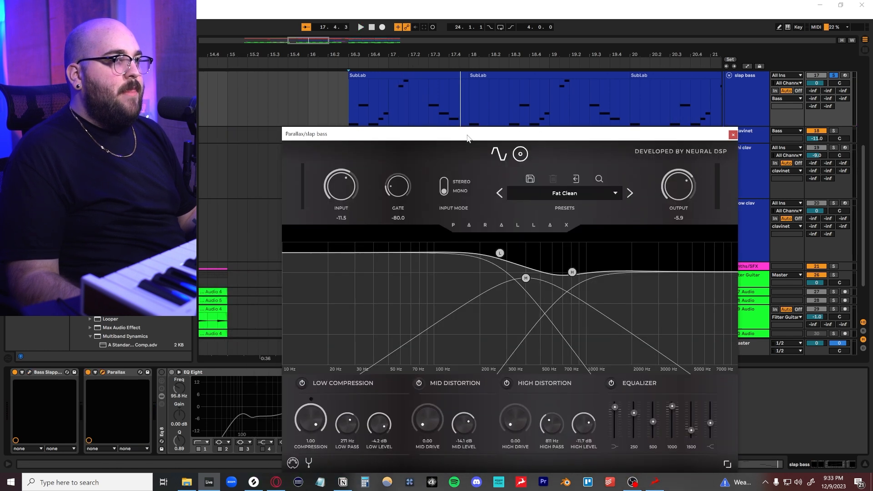
{"action": "left_click_drag", "start_coordinate": [468, 135], "coordinate": [463, 141]}
{"action": "key", "text": "space"}
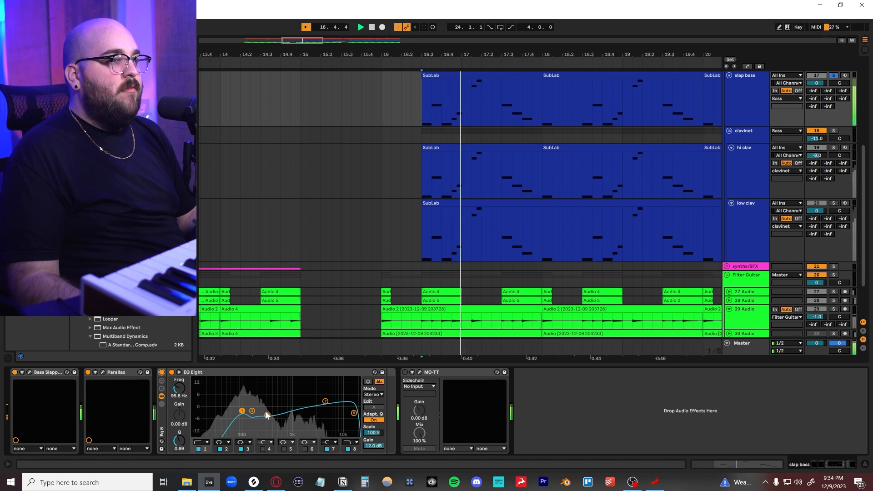
{"action": "left_click", "coordinate": [419, 372]}
{"action": "key", "text": "space"}
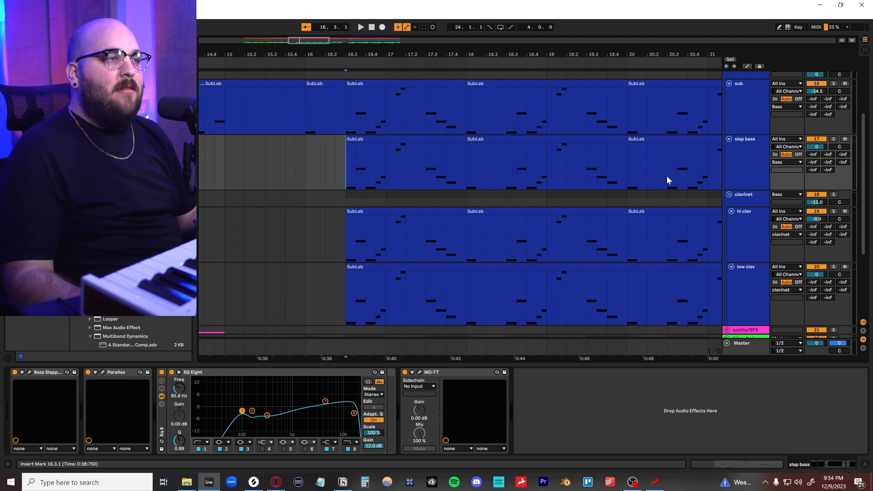
- Open the hi clav track's Clavinet V window, move it clear of the clips, and play the clavinet from 16.3.1
{"action": "left_click", "coordinate": [348, 241]}
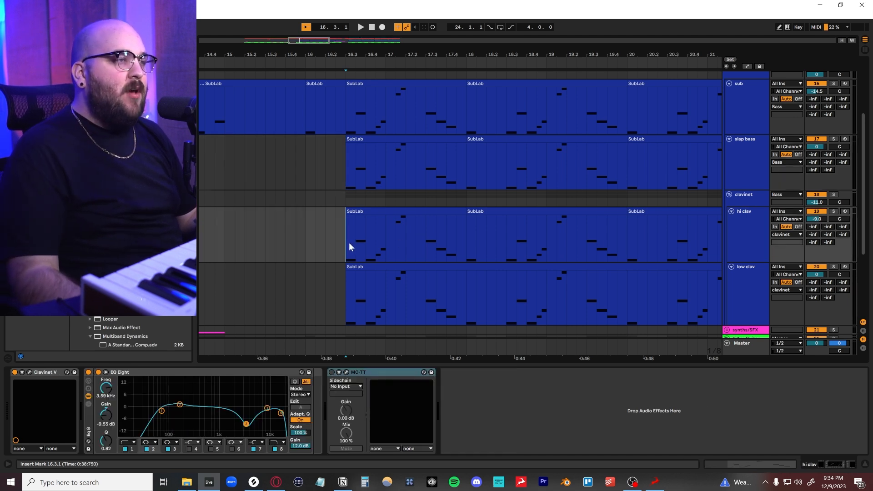
{"action": "left_click", "coordinate": [29, 372]}
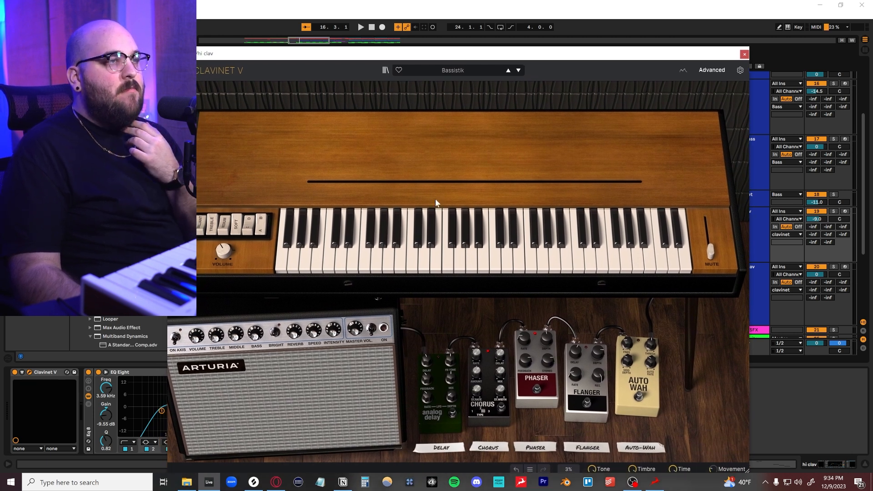
{"action": "left_click_drag", "start_coordinate": [507, 56], "coordinate": [450, 272]}
{"action": "scroll", "coordinate": [503, 219], "scroll_direction": "down", "scroll_amount": 1}
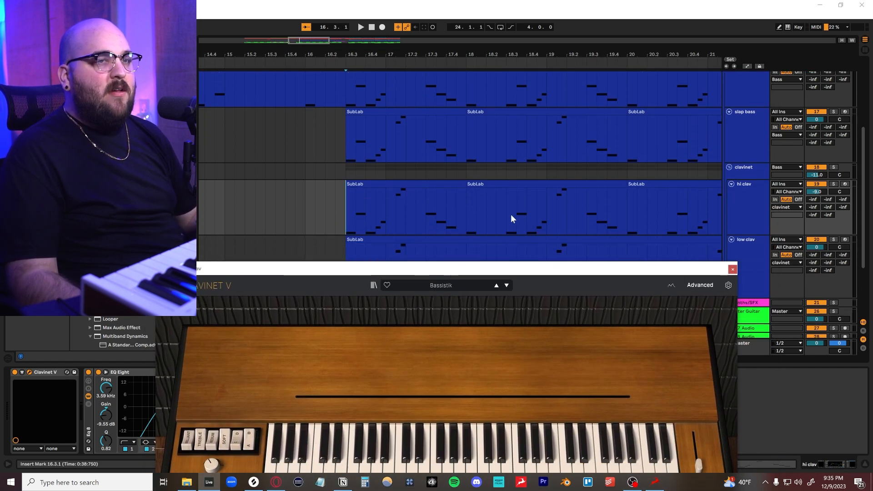
{"action": "left_click_drag", "start_coordinate": [409, 266], "coordinate": [477, 135]}
{"action": "key", "text": "space"}
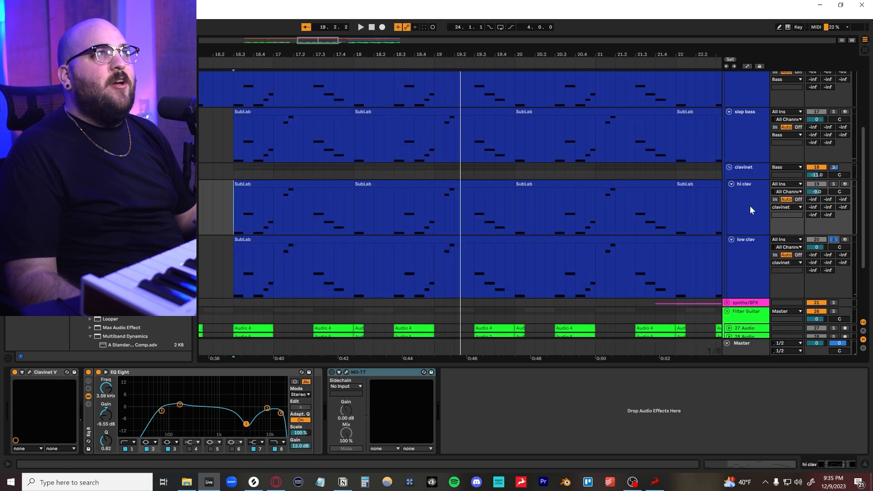
- Solo the hi clav track, open its Clavinet V window, and play the layer from 16.3.1
{"action": "left_click", "coordinate": [832, 184]}
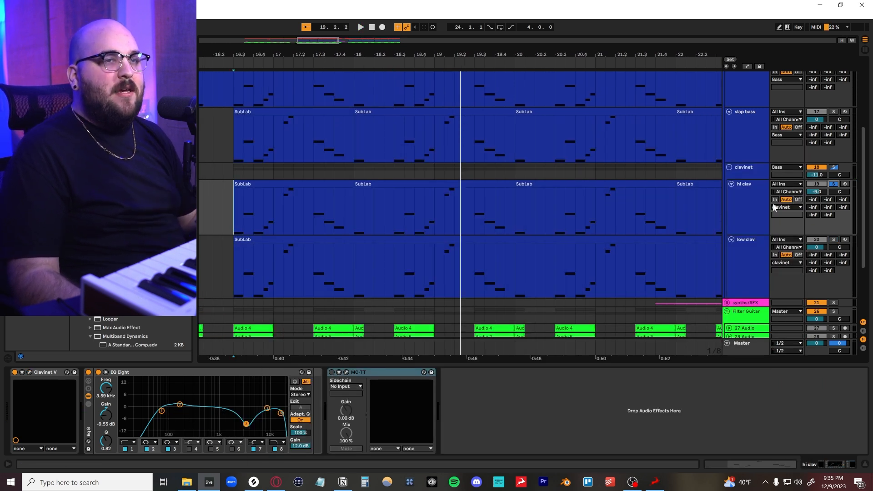
{"action": "left_click", "coordinate": [30, 372]}
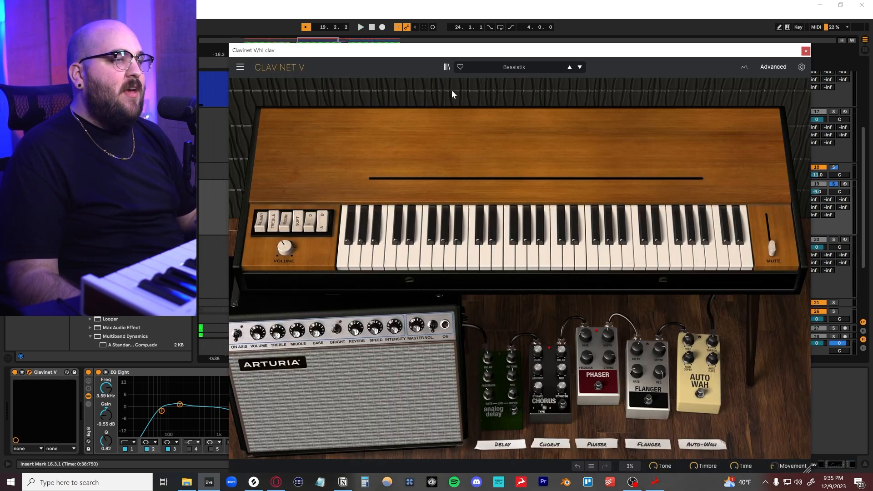
{"action": "left_click_drag", "start_coordinate": [458, 56], "coordinate": [441, 53]}
{"action": "key", "text": "space"}
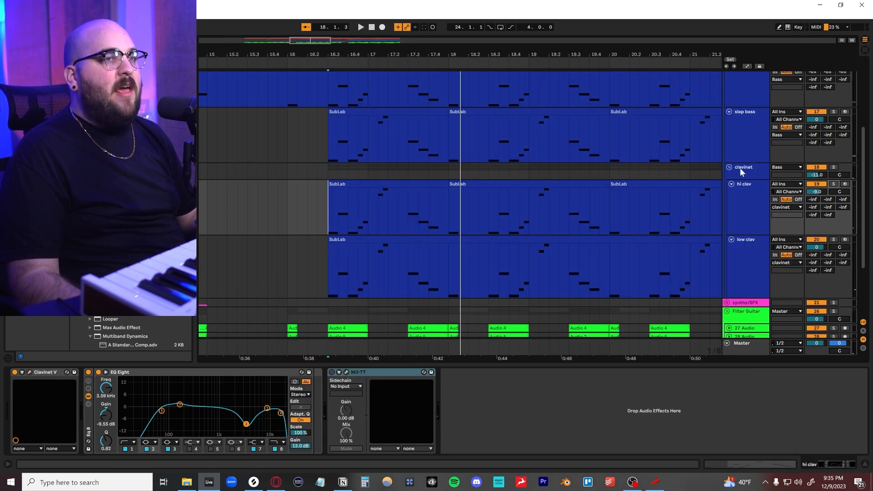
- Play the soloed Bass group from 16.3.1 with the clavinet group switched off
{"action": "scroll", "coordinate": [741, 171], "scroll_direction": "up", "scroll_amount": 3}
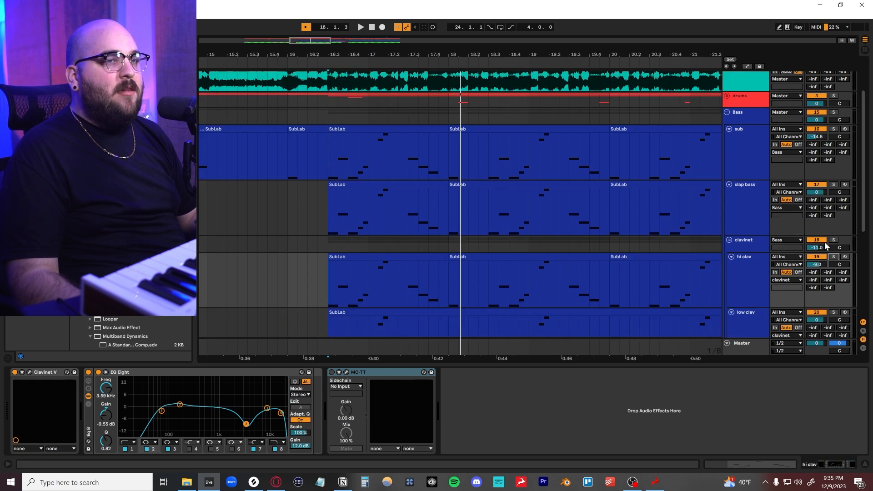
{"action": "left_click_drag", "start_coordinate": [330, 158], "coordinate": [569, 209]}
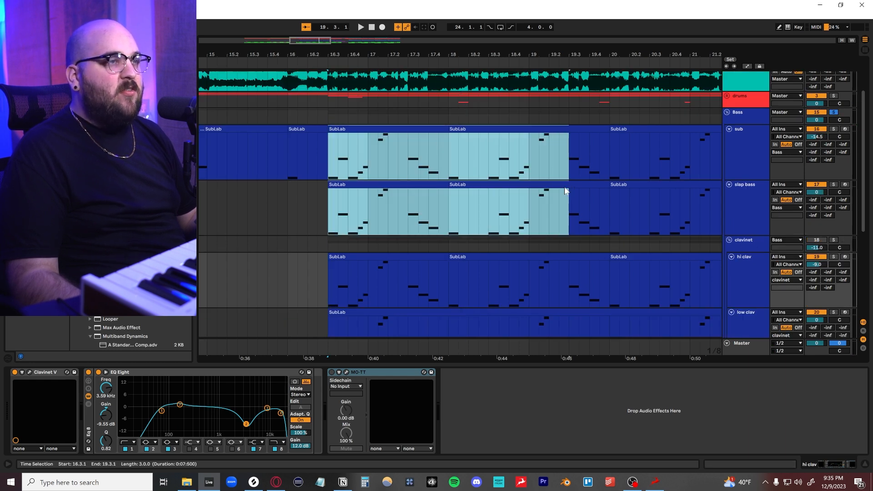
{"action": "left_click", "coordinate": [329, 170]}
{"action": "key", "text": "space"}
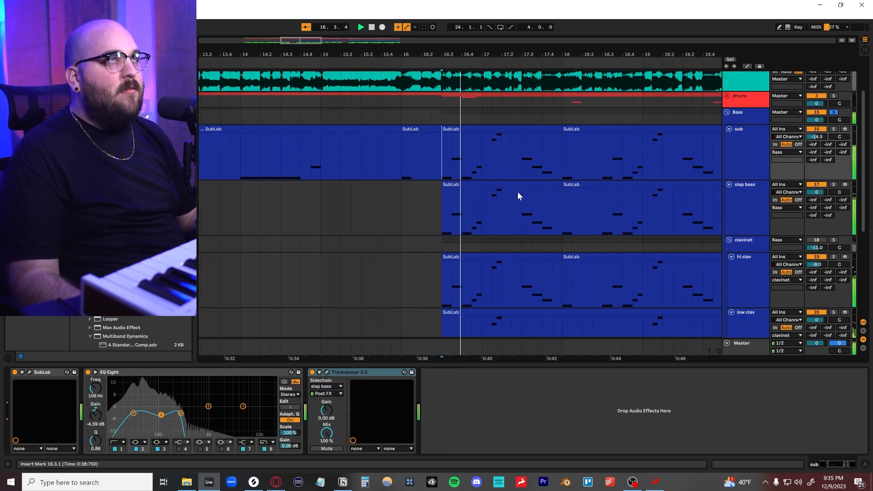
- Switch the clavinet group back on and play the full bass stack from 16.3.1
{"action": "left_click", "coordinate": [809, 241]}
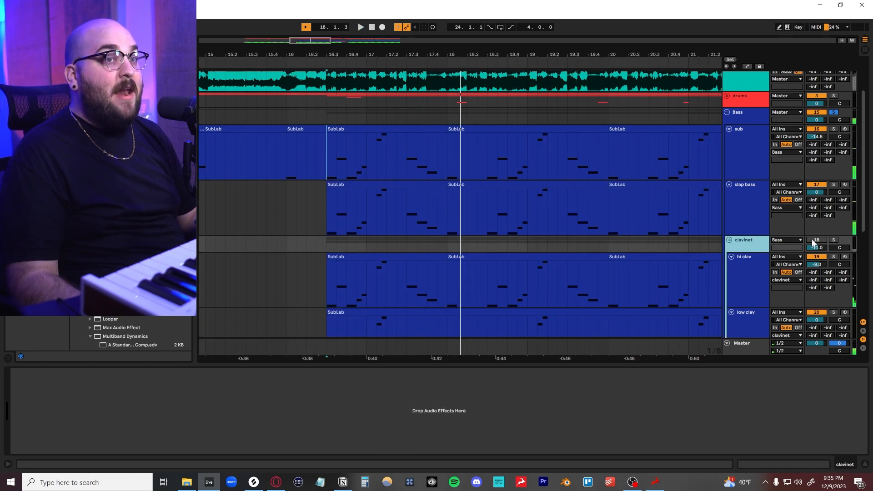
{"action": "left_click", "coordinate": [326, 146]}
{"action": "key", "text": "space"}
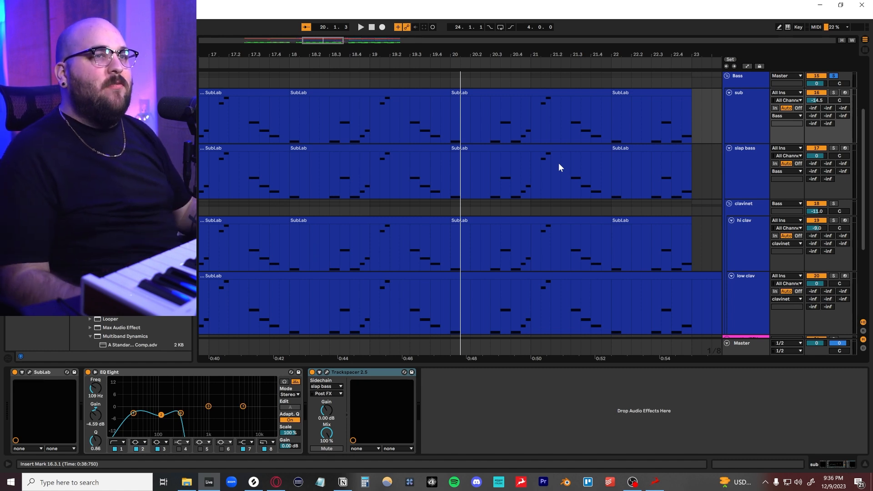
- Unsolo and collapse the Bass group
{"action": "scroll", "coordinate": [522, 193], "scroll_direction": "up", "scroll_amount": 2}
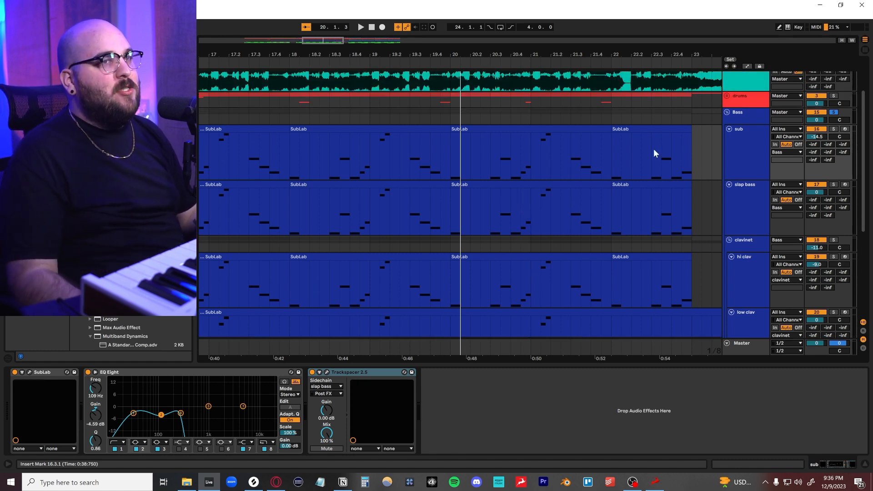
{"action": "left_click", "coordinate": [727, 112]}
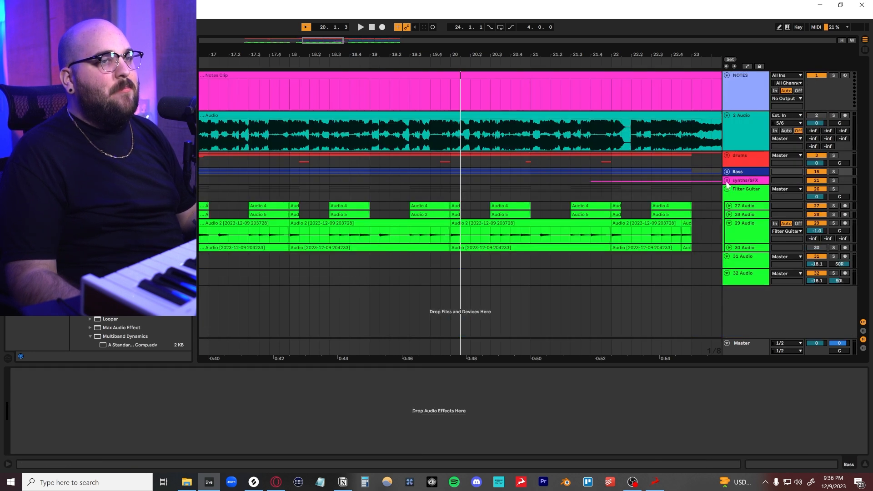
- Expand the synths/SFX group, focus on its clips at bar 8, and delete the WMM_100 track
{"action": "left_click", "coordinate": [727, 180]}
{"action": "key", "text": "w"}
{"action": "left_click", "coordinate": [307, 209]}
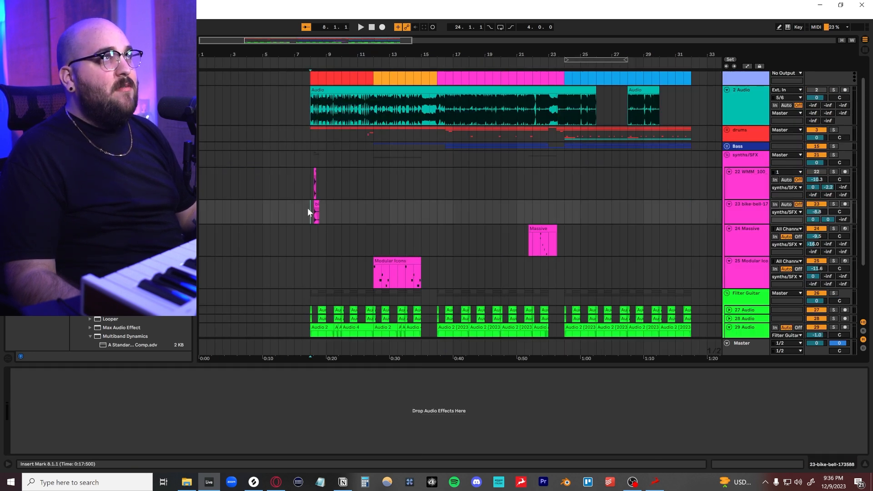
{"action": "key", "text": "z"}
{"action": "scroll", "coordinate": [307, 210], "scroll_direction": "up", "scroll_amount": 1}
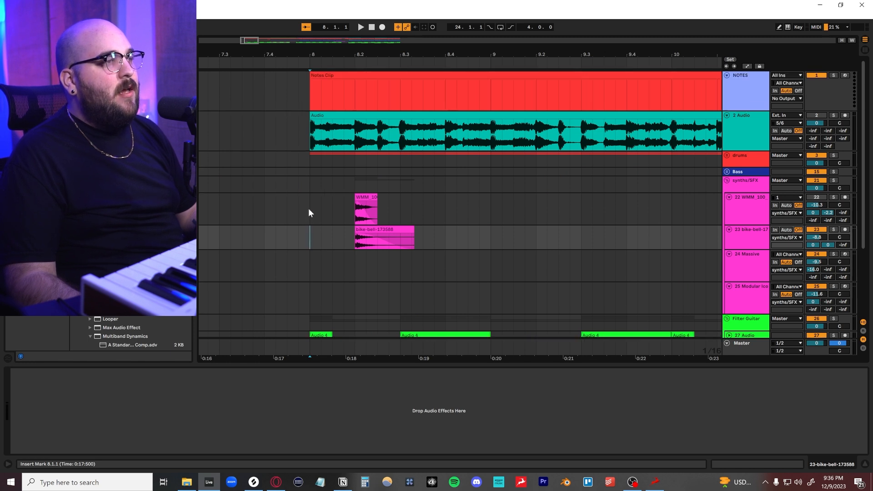
{"action": "left_click", "coordinate": [311, 206]}
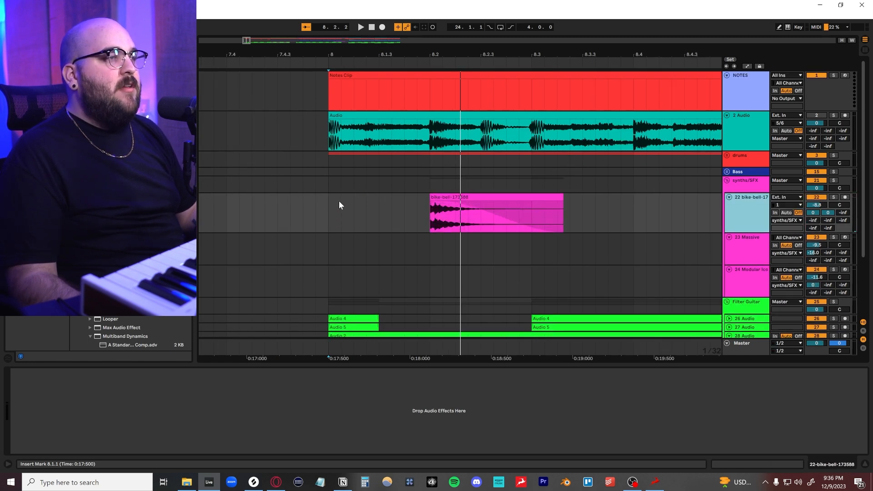
- Play the bike-bell hit from 8.1.1 in the full mix, and from 8.2.1 with its track soloed
{"action": "left_click", "coordinate": [327, 220]}
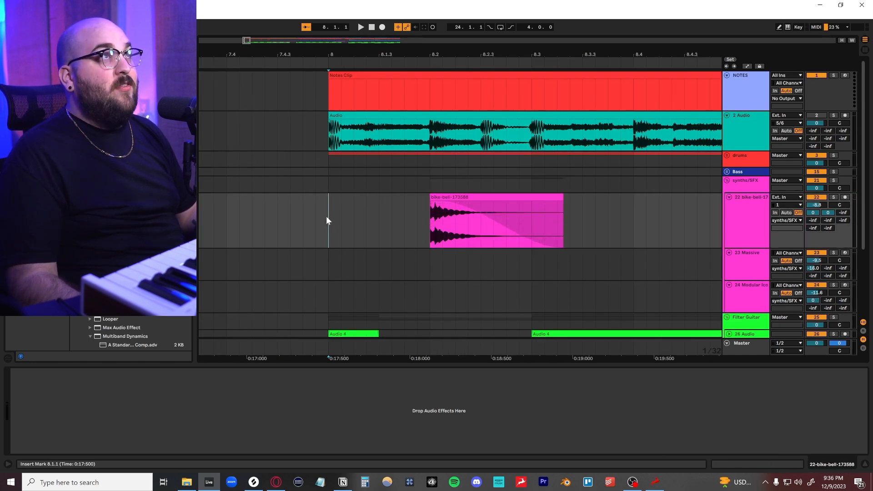
{"action": "scroll", "coordinate": [326, 220], "scroll_direction": "down", "scroll_amount": 2}
{"action": "key", "text": "space"}
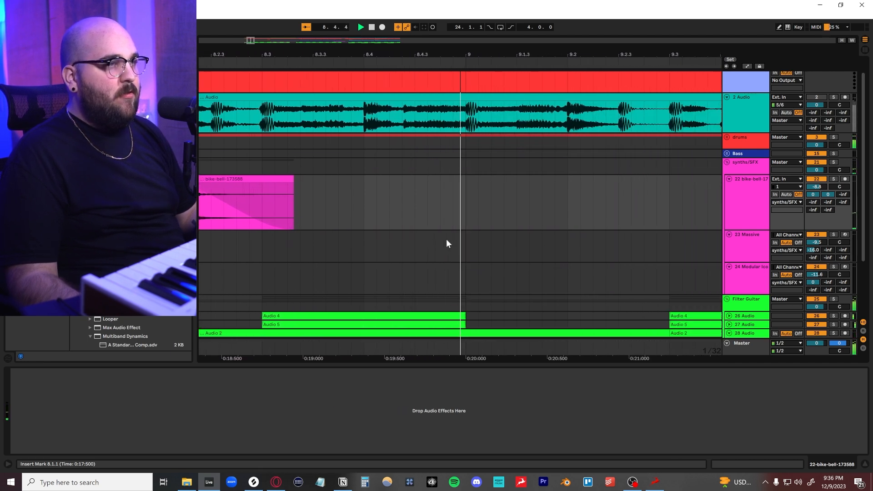
{"action": "key", "text": "space"}
{"action": "key", "text": "space"}
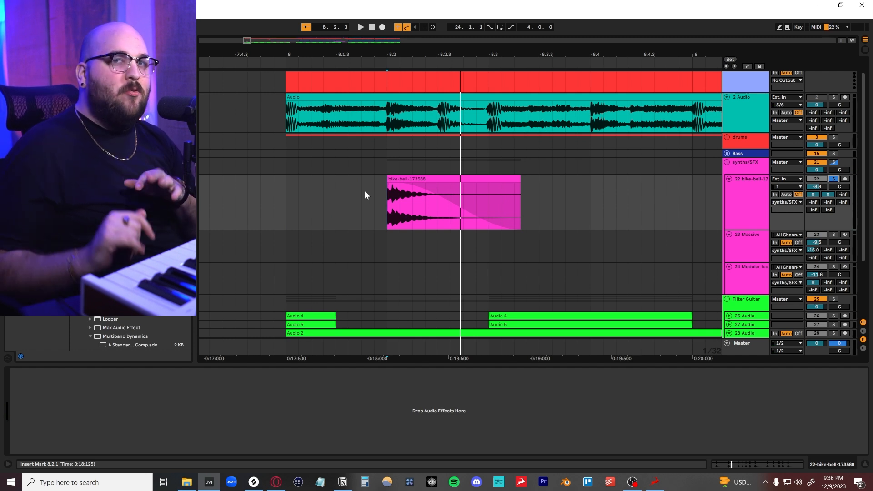
- Temporarily extend the bike-bell clip in both directions, play the uncovered sample from 9.1.1, and undo each extension
{"action": "left_click_drag", "start_coordinate": [363, 176], "coordinate": [241, 177]}
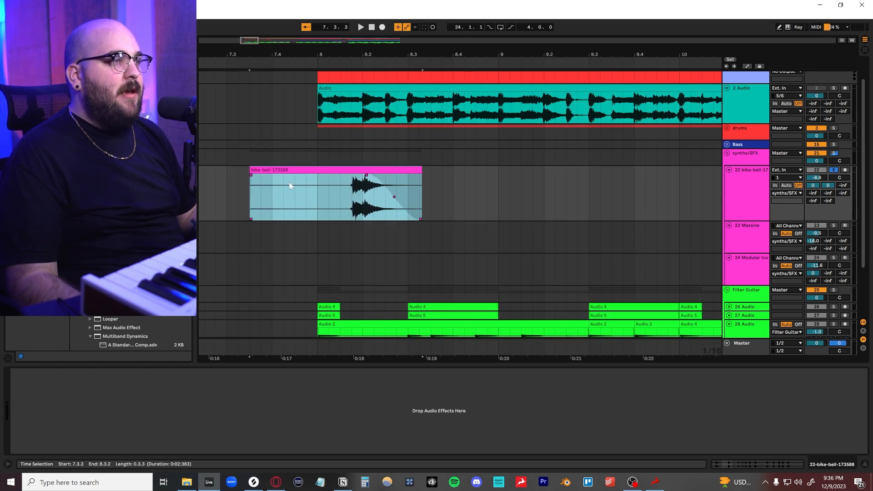
{"action": "key", "text": "ctrl+z"}
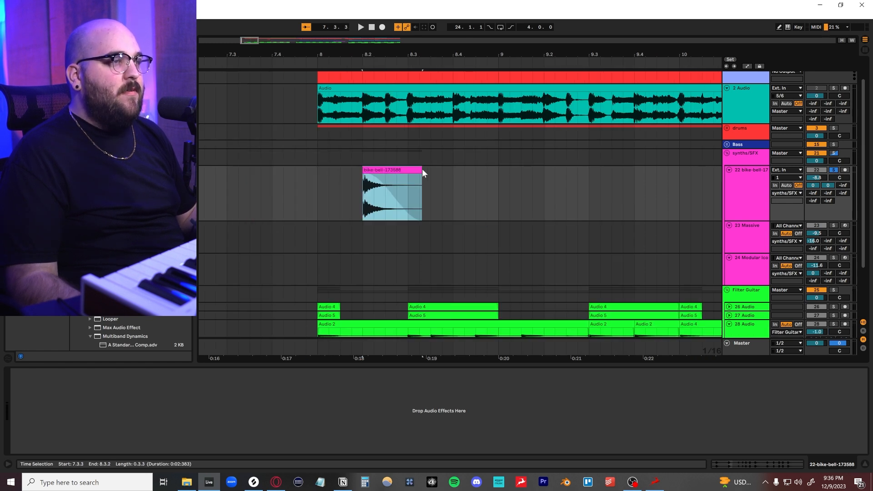
{"action": "left_click_drag", "start_coordinate": [421, 171], "coordinate": [754, 174]}
{"action": "left_click", "coordinate": [448, 196]}
{"action": "key", "text": "space"}
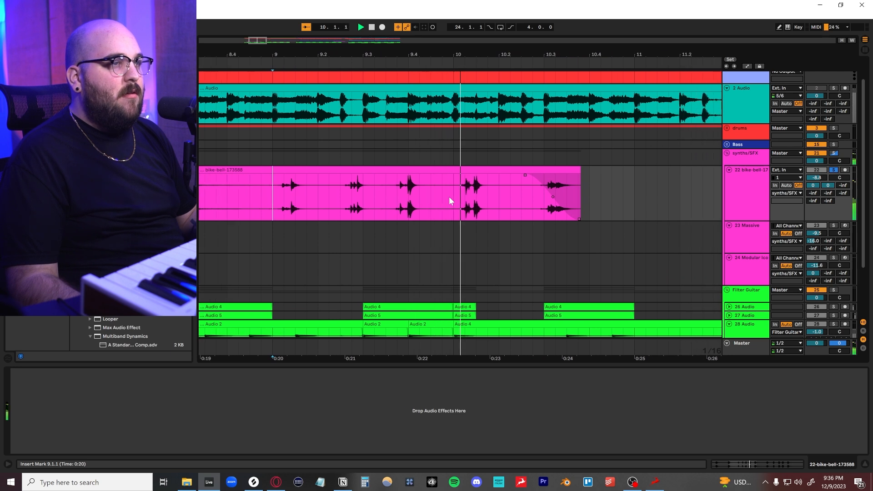
{"action": "key", "text": "space"}
{"action": "key", "text": "ctrl+z"}
- Unsolo the bike-bell track and play the full mix from 8.1.1
{"action": "scroll", "coordinate": [418, 198], "scroll_direction": "left", "scroll_amount": 4}
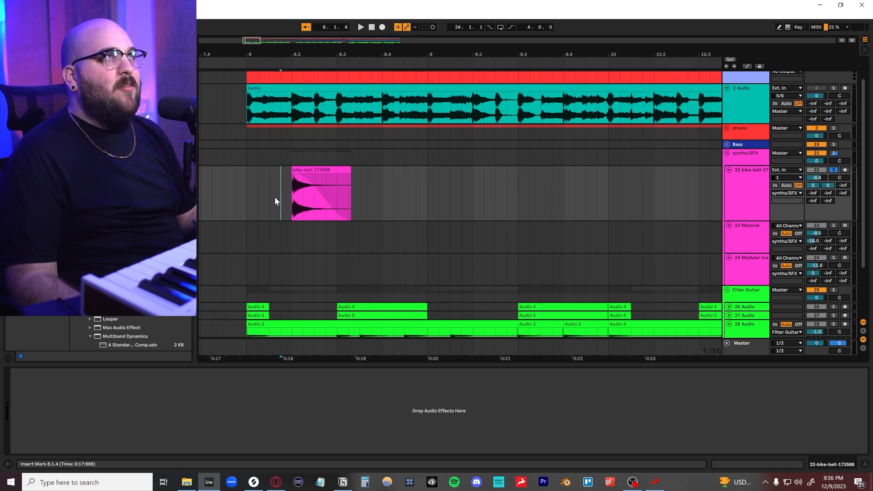
{"action": "left_click", "coordinate": [274, 197]}
{"action": "key", "text": "space"}
{"action": "left_click", "coordinate": [833, 170]}
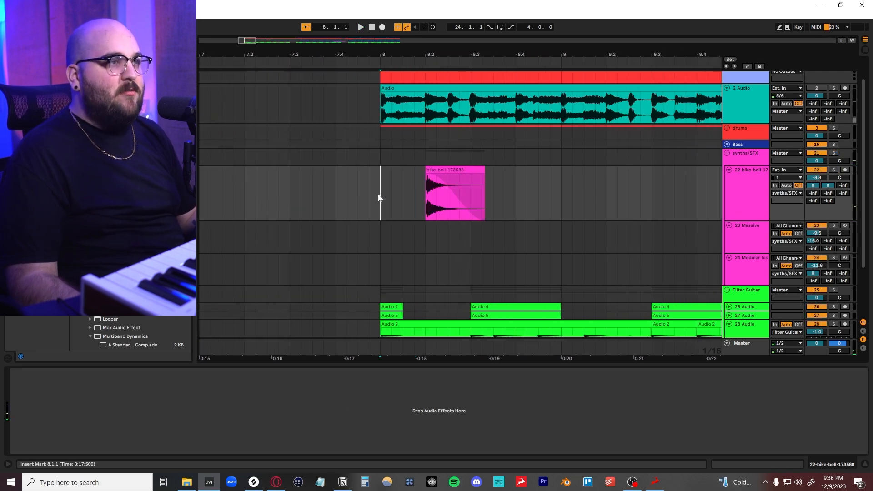
{"action": "key", "text": "space"}
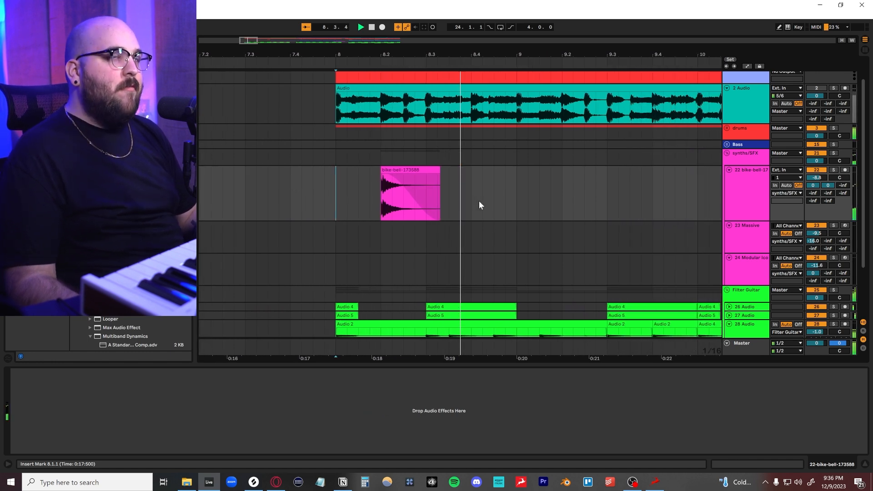
{"action": "scroll", "coordinate": [479, 201], "scroll_direction": "down", "scroll_amount": 7}
{"action": "key", "text": "space"}
- Solo the Modular Icons track and play its clip from 12.1.1
{"action": "left_click", "coordinate": [511, 221]}
{"action": "scroll", "coordinate": [512, 221], "scroll_direction": "up", "scroll_amount": 3}
{"action": "scroll", "coordinate": [511, 221], "scroll_direction": "right", "scroll_amount": 2}
{"action": "left_click", "coordinate": [426, 220]}
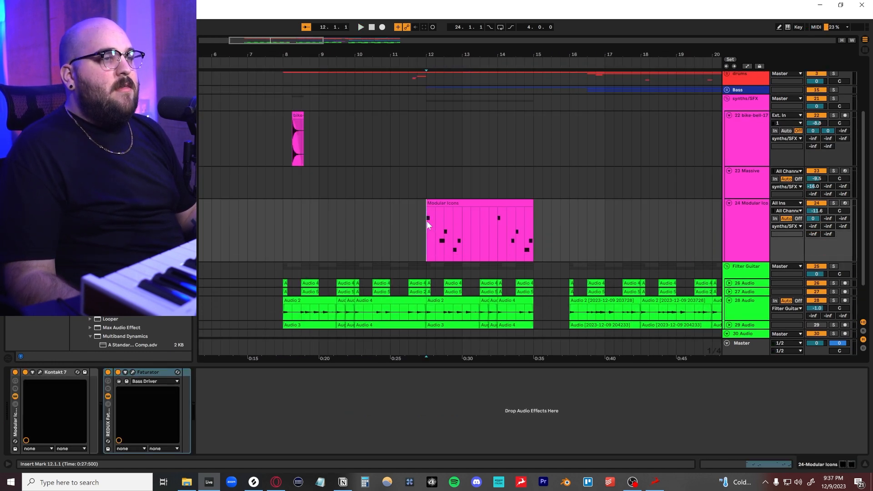
{"action": "scroll", "coordinate": [427, 220], "scroll_direction": "up", "scroll_amount": 5}
{"action": "left_click", "coordinate": [832, 203]}
{"action": "scroll", "coordinate": [443, 237], "scroll_direction": "down", "scroll_amount": 4}
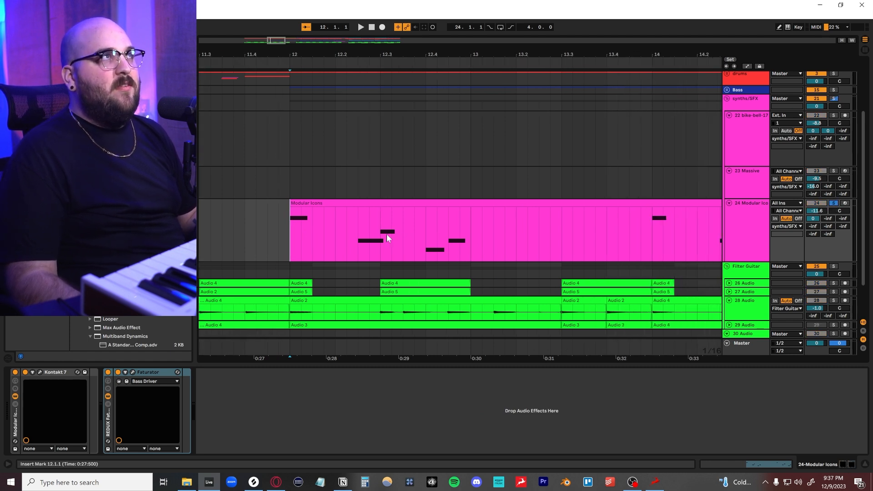
{"action": "key", "text": "space"}
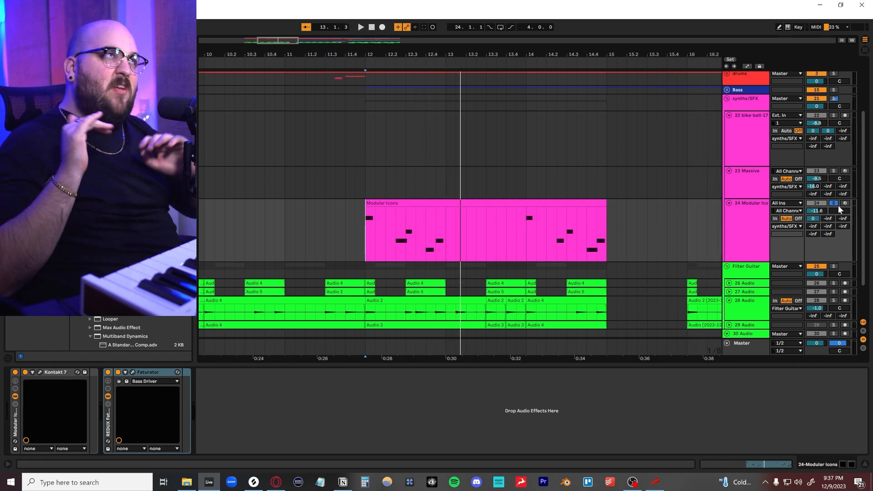
- Show the main page of Modular Icons in Kontakt 7 and play the layer from 12.1.1 with Faturator switched off
{"action": "left_click", "coordinate": [40, 371]}
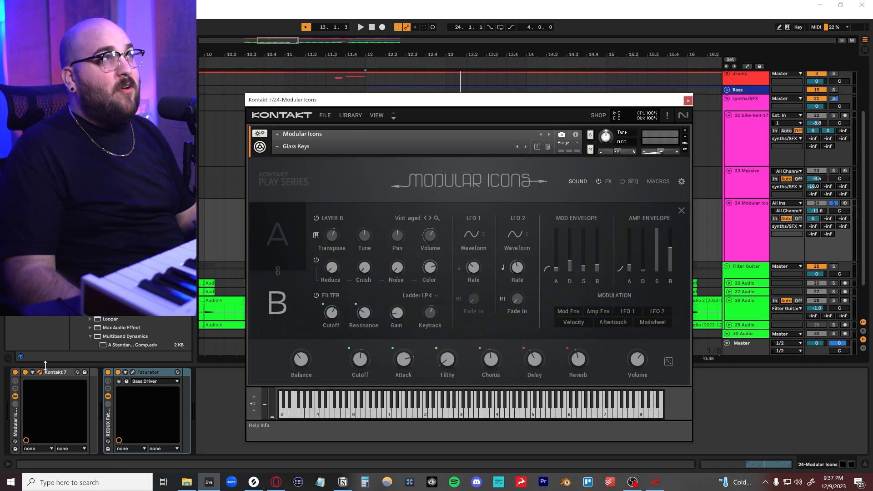
{"action": "left_click", "coordinate": [583, 178]}
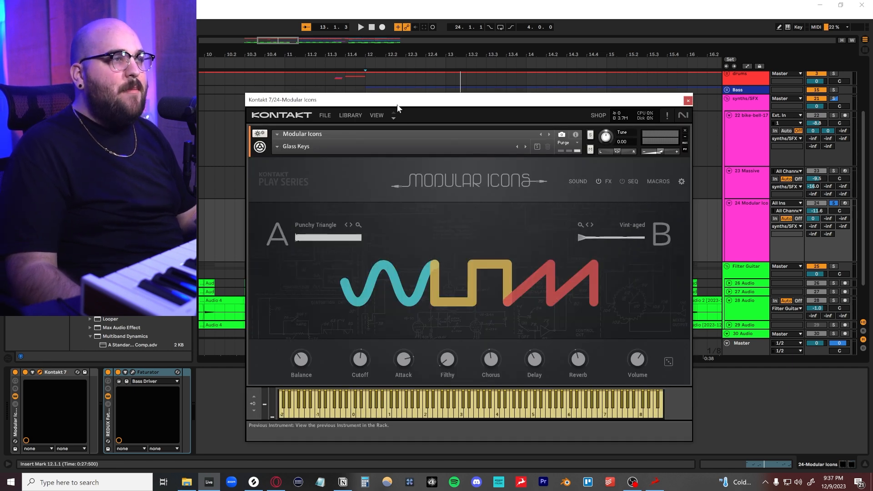
{"action": "left_click_drag", "start_coordinate": [398, 100], "coordinate": [427, 68]}
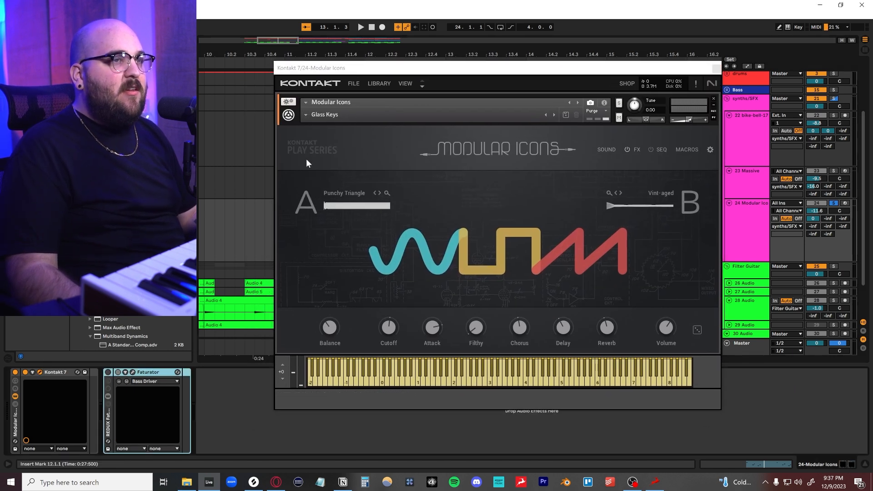
{"action": "key", "text": "space"}
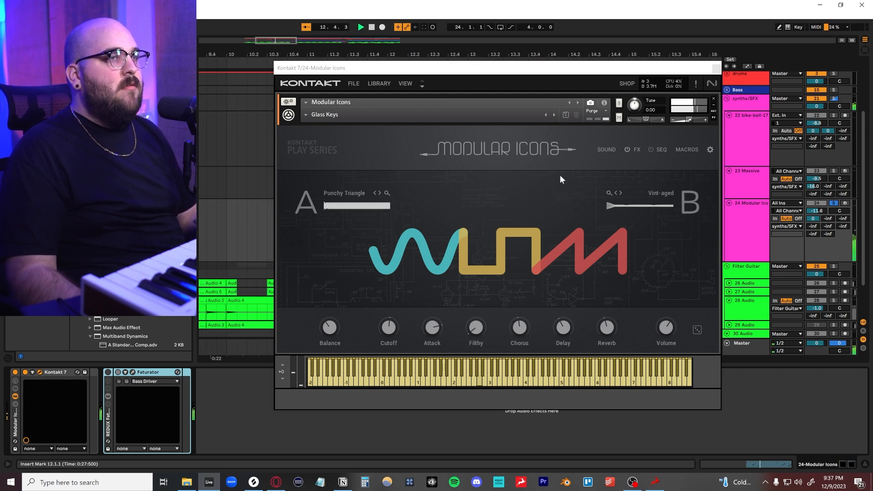
{"action": "key", "text": "space"}
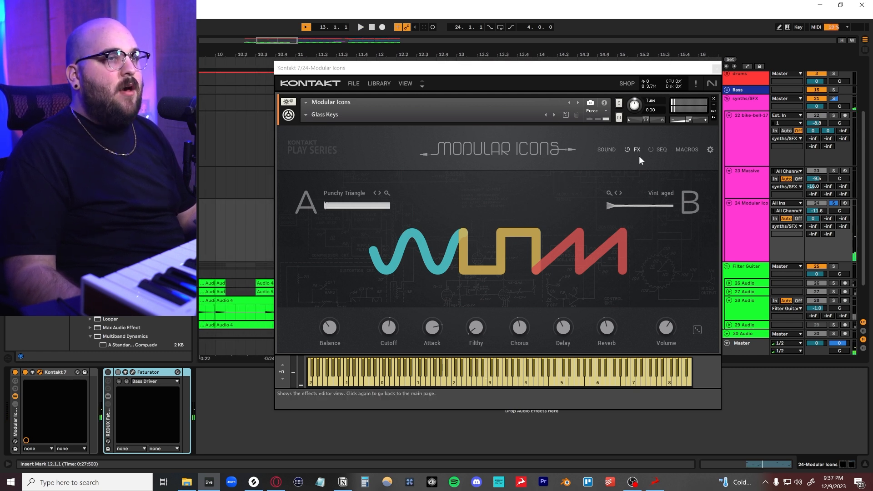
- Switch Faturator back on and play the Modular Icons layer from 12.1.1 with the Faturator window open
{"action": "left_click", "coordinate": [714, 68]}
{"action": "left_click", "coordinate": [108, 372]}
{"action": "left_click", "coordinate": [132, 372]}
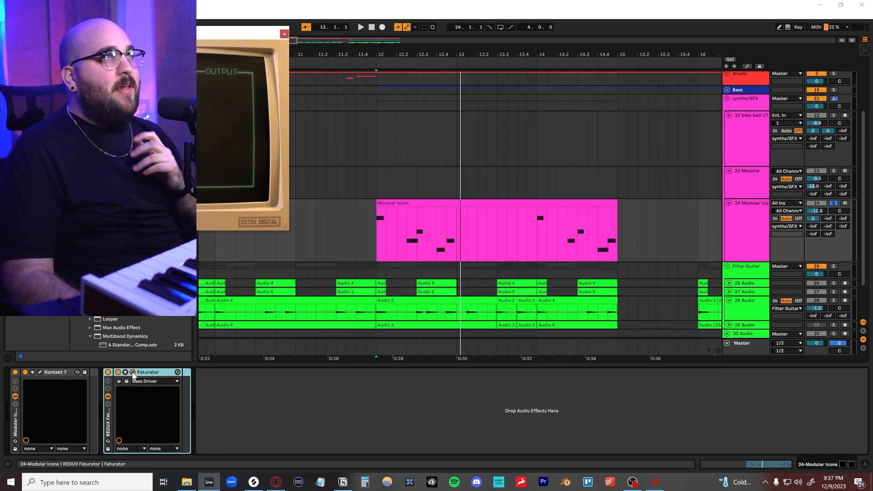
{"action": "left_click_drag", "start_coordinate": [120, 38], "coordinate": [485, 161]}
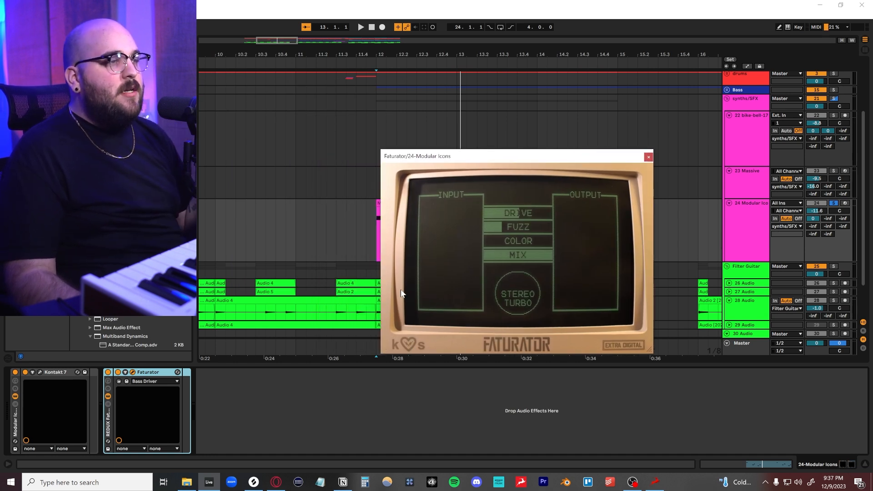
{"action": "left_click_drag", "start_coordinate": [540, 157], "coordinate": [499, 249]}
{"action": "scroll", "coordinate": [481, 203], "scroll_direction": "down", "scroll_amount": 2}
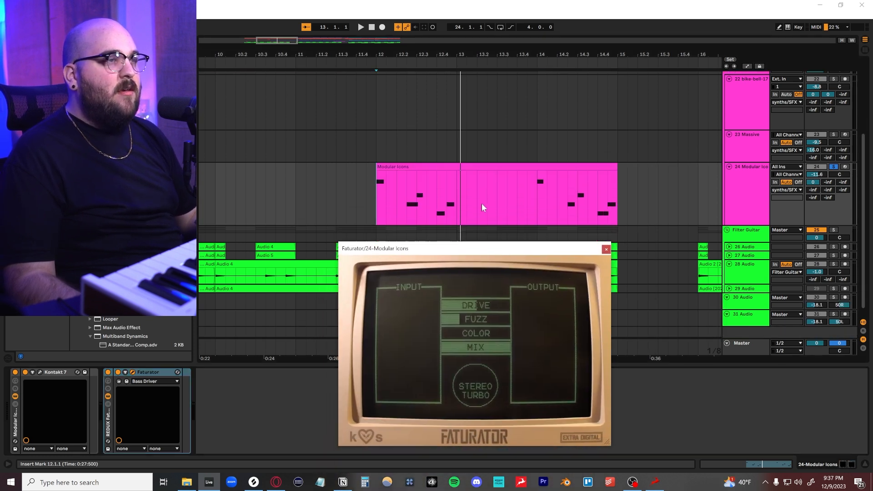
{"action": "key", "text": "space"}
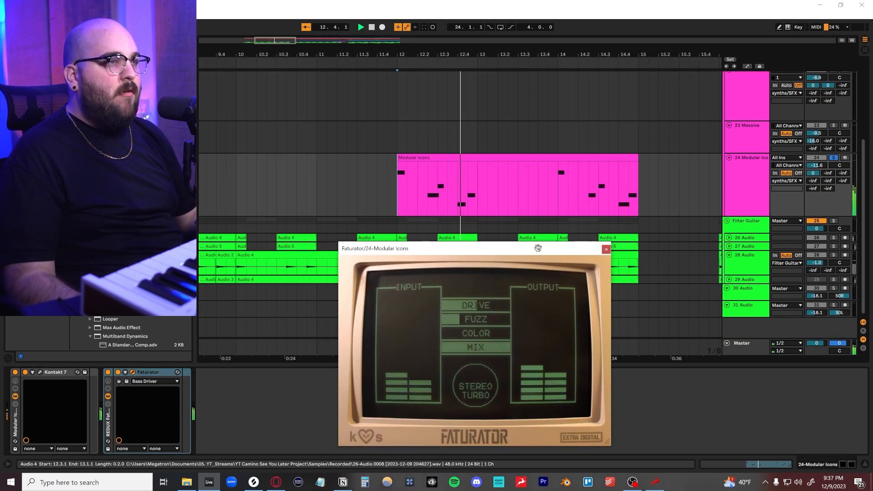
{"action": "left_click", "coordinate": [606, 249]}
- Solo the Massive track and play its clip from 22.2.3
{"action": "left_click", "coordinate": [609, 180]}
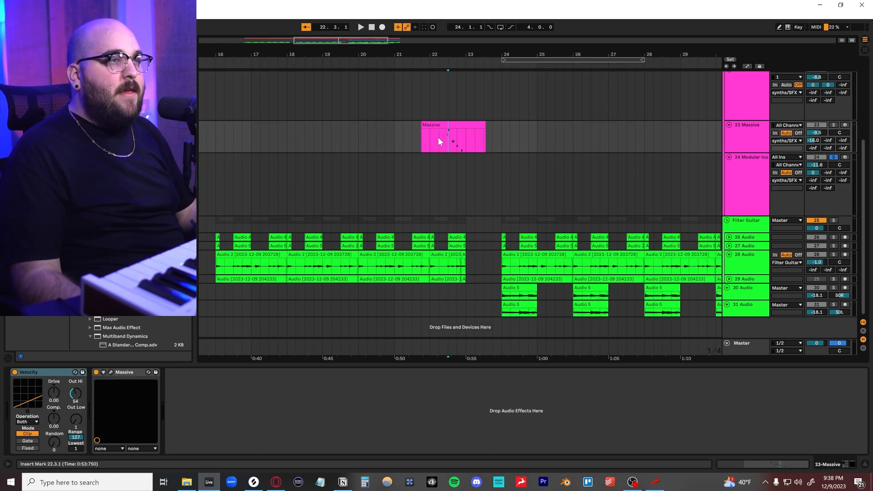
{"action": "left_click", "coordinate": [430, 179]}
{"action": "scroll", "coordinate": [430, 179], "scroll_direction": "up", "scroll_amount": 4}
{"action": "left_click", "coordinate": [397, 179]}
{"action": "scroll", "coordinate": [432, 190], "scroll_direction": "right", "scroll_amount": 4}
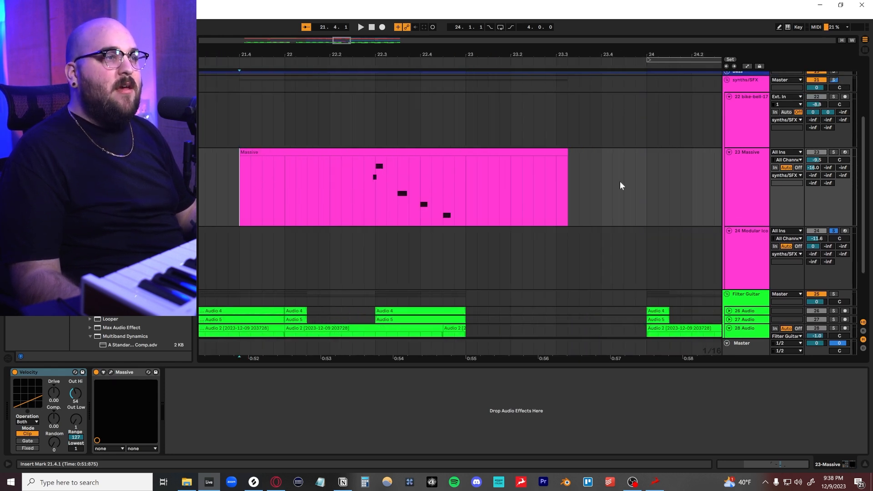
{"action": "left_click", "coordinate": [351, 177]}
{"action": "key", "text": "space"}
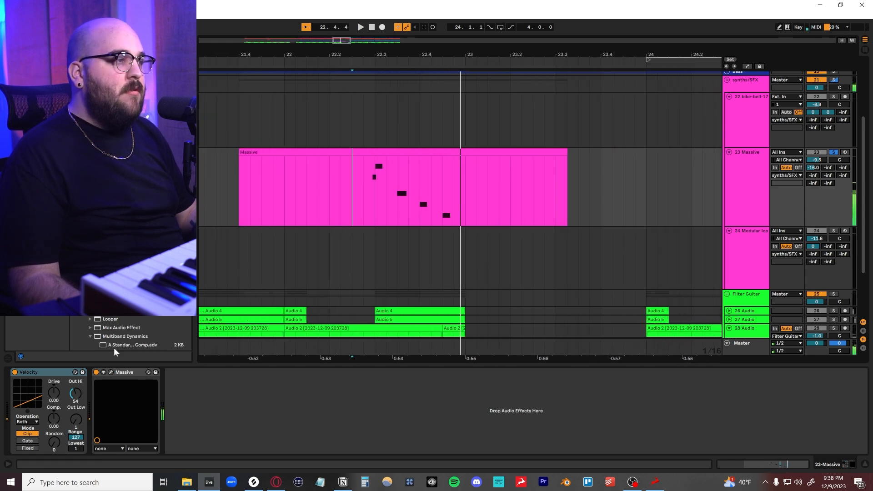
- Open the Massive synth window and play the soloed layer again from 22.2.3
{"action": "left_click", "coordinate": [110, 371]}
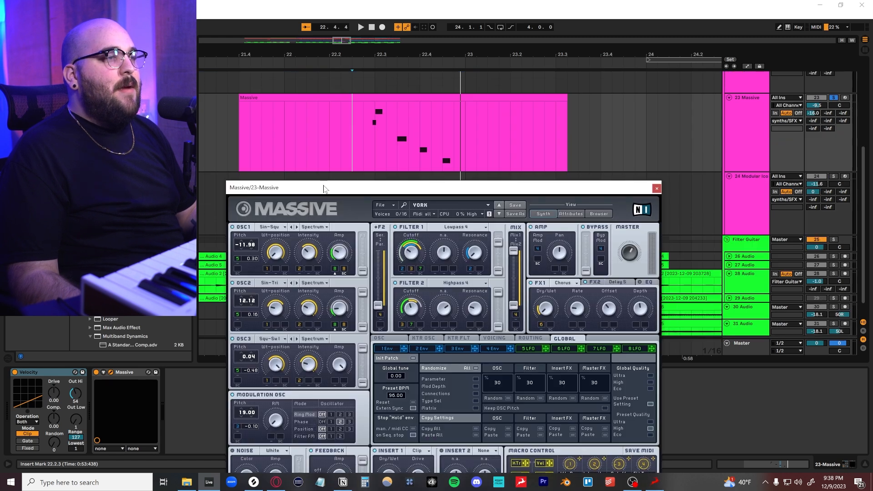
{"action": "left_click_drag", "start_coordinate": [324, 186], "coordinate": [323, 180]}
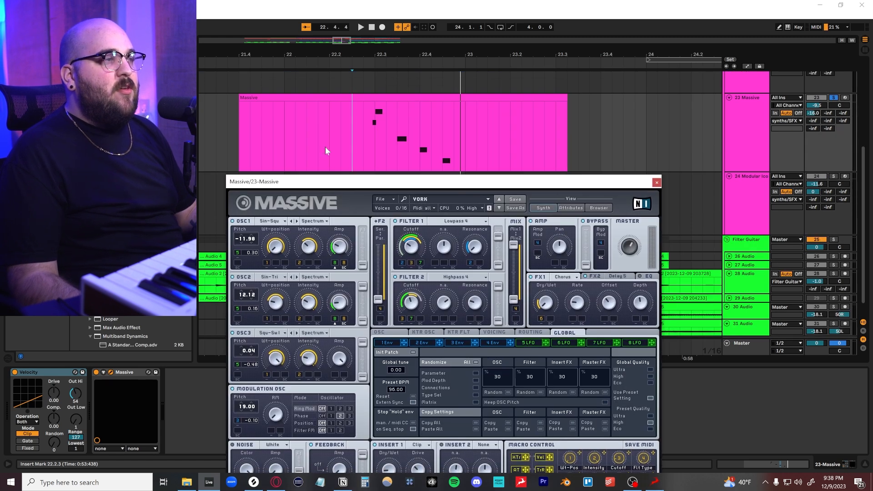
{"action": "left_click", "coordinate": [356, 129]}
{"action": "key", "text": "space"}
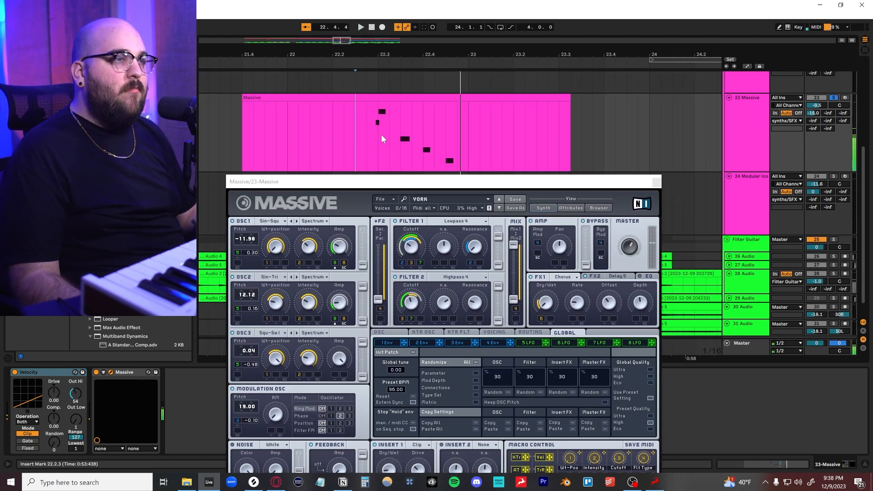
{"action": "key", "text": "space"}
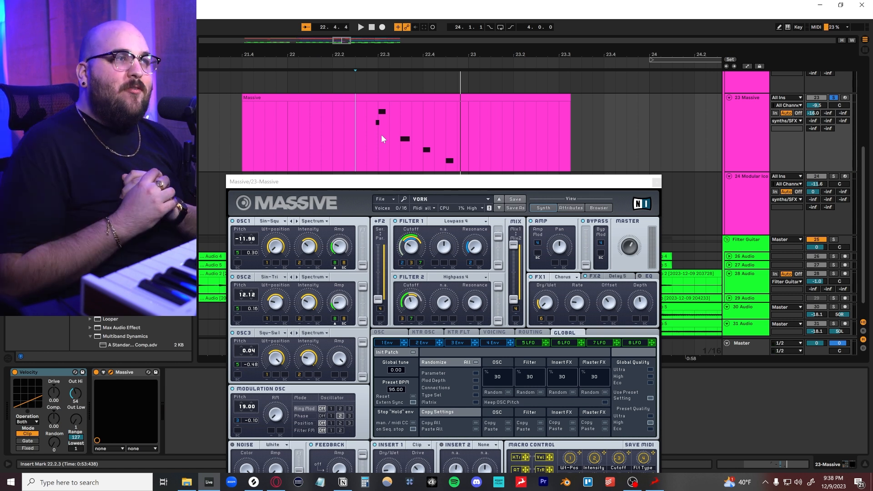
- Close the Massive window and unsolo the Massive and Modular Icons tracks
{"action": "left_click", "coordinate": [328, 128]}
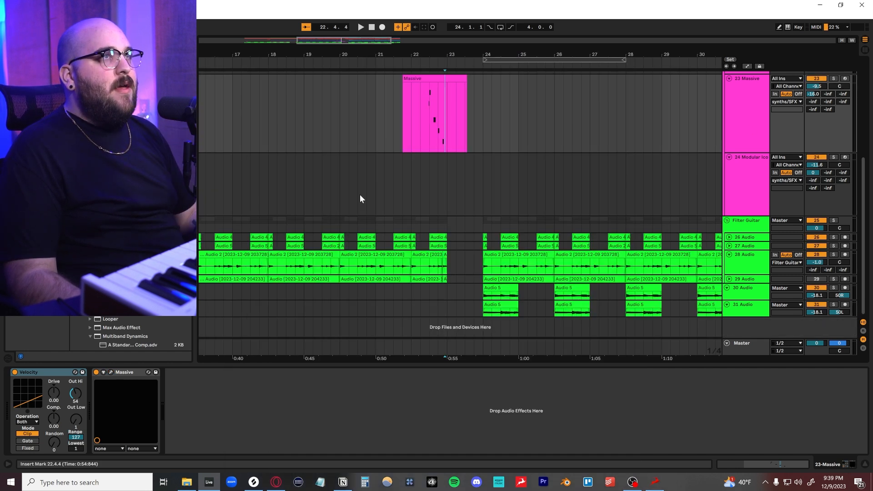
{"action": "scroll", "coordinate": [511, 196], "scroll_direction": "up", "scroll_amount": 1}
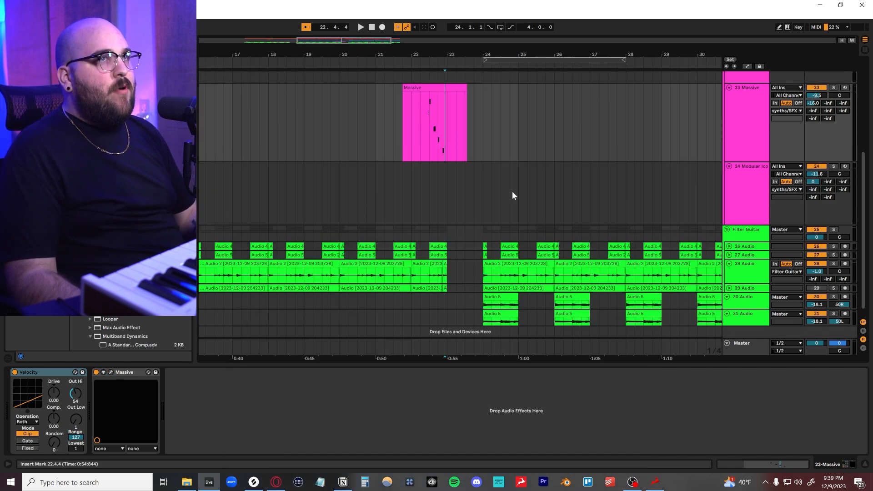
{"action": "scroll", "coordinate": [512, 196], "scroll_direction": "up", "scroll_amount": 4}
{"action": "scroll", "coordinate": [512, 196], "scroll_direction": "down", "scroll_amount": 5}
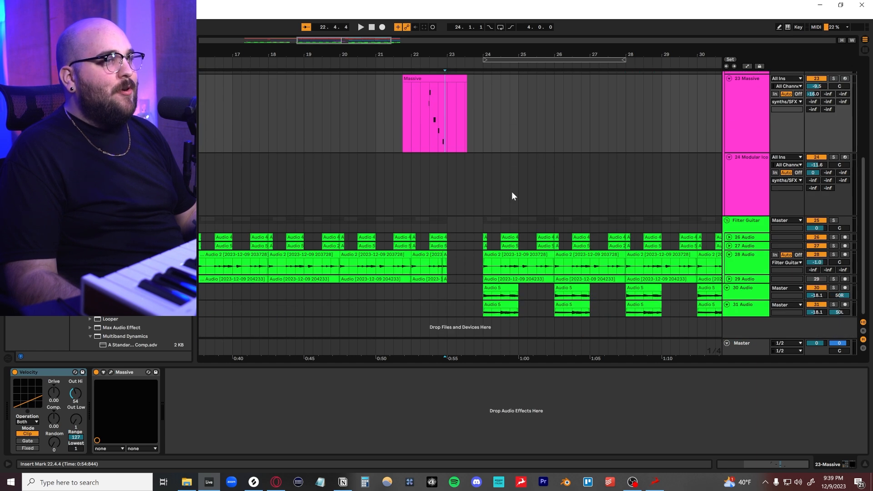
- Select the filter guitar clips from 8.1.1 to 15.1.1, enlarge them in the arrangement, and solo the Filter Guitar group
{"action": "scroll", "coordinate": [270, 242], "scroll_direction": "left", "scroll_amount": 10}
{"action": "left_click_drag", "start_coordinate": [279, 239], "coordinate": [536, 276]}
{"action": "left_click", "coordinate": [538, 256]}
{"action": "left_click_drag", "start_coordinate": [535, 239], "coordinate": [282, 275]}
{"action": "key", "text": "z"}
{"action": "left_click", "coordinate": [834, 82]}
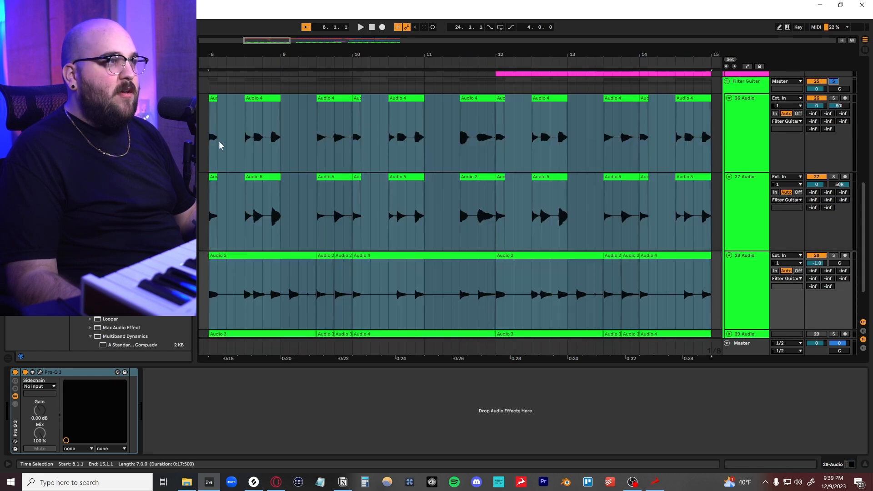
- Play the soloed Filter Guitar group from 8.1.1
{"action": "left_click", "coordinate": [207, 145]}
{"action": "key", "text": "space"}
{"action": "scroll", "coordinate": [428, 198], "scroll_direction": "up", "scroll_amount": 4}
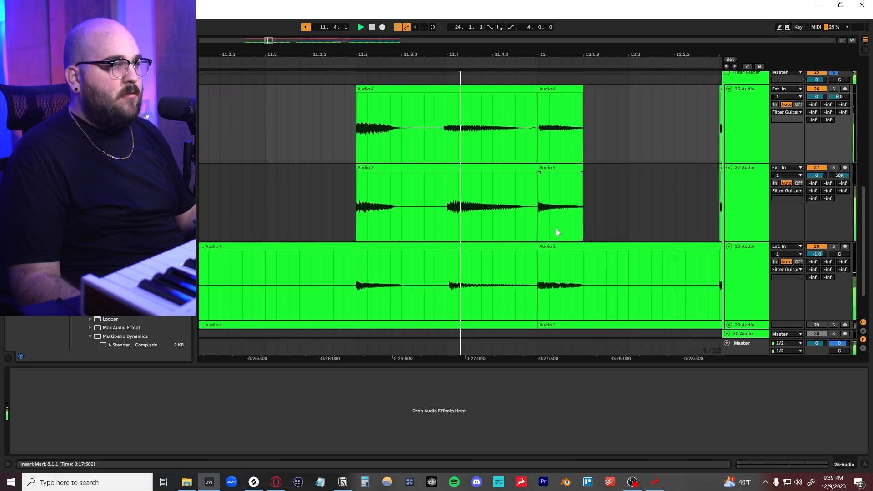
{"action": "key", "text": "space"}
- Return to the start of the guitar clips and select the Filter Guitar group to show its device chain
{"action": "scroll", "coordinate": [456, 222], "scroll_direction": "down", "scroll_amount": 5}
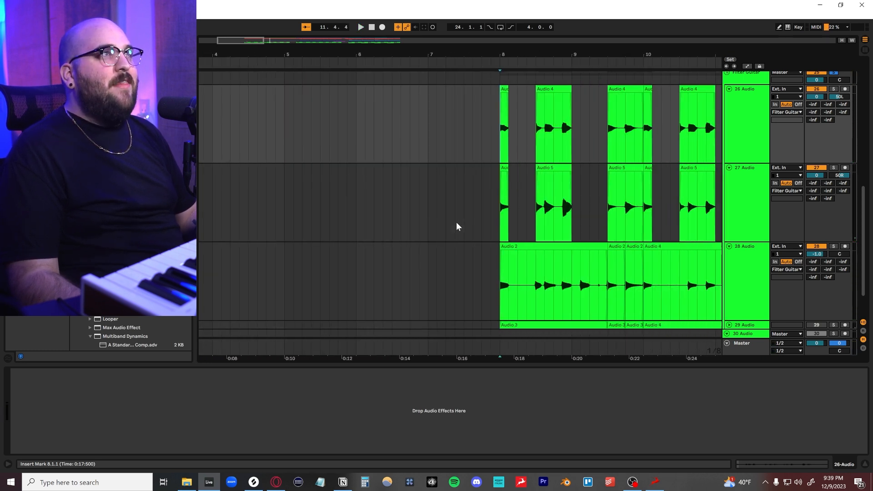
{"action": "scroll", "coordinate": [452, 224], "scroll_direction": "right", "scroll_amount": 5}
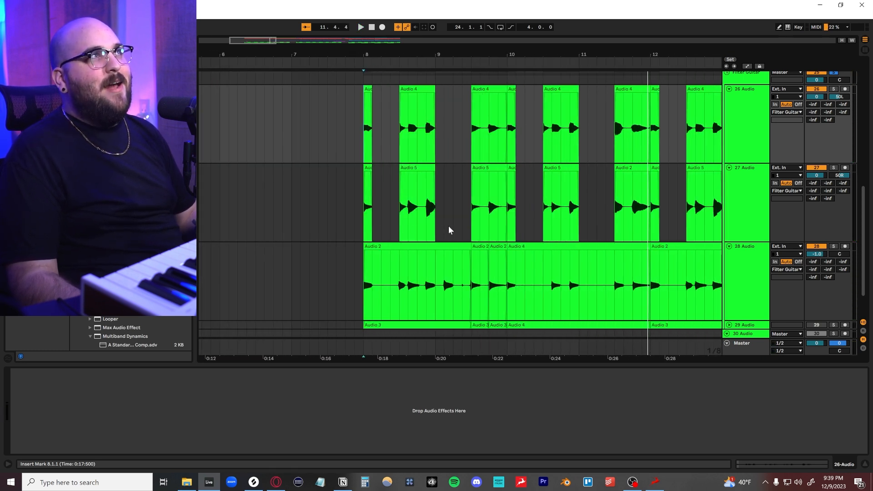
{"action": "scroll", "coordinate": [452, 223], "scroll_direction": "up", "scroll_amount": 2}
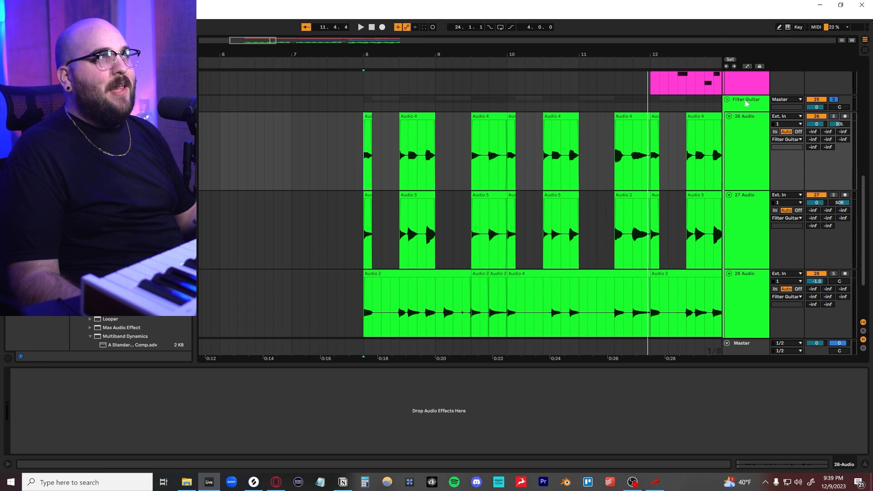
{"action": "left_click", "coordinate": [746, 101]}
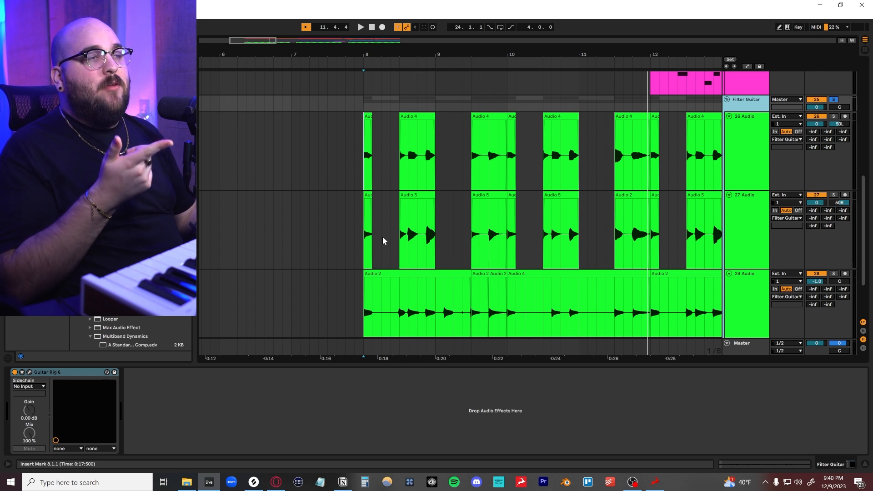
- Solo the 26 Audio and 27 Audio guitar tracks together and play them from 8.1.1
{"action": "scroll", "coordinate": [382, 236], "scroll_direction": "up", "scroll_amount": 2}
{"action": "left_click", "coordinate": [334, 159]}
{"action": "scroll", "coordinate": [344, 158], "scroll_direction": "up", "scroll_amount": 2}
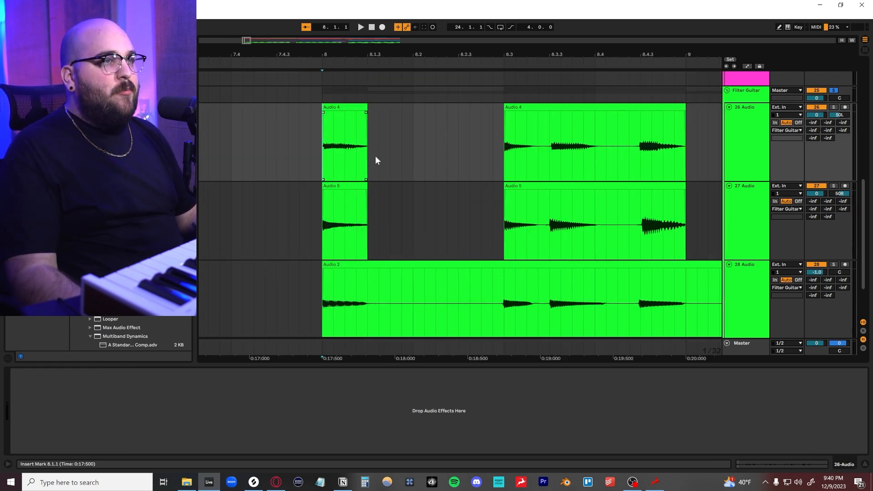
{"action": "left_click", "coordinate": [755, 157]}
{"action": "left_click", "coordinate": [746, 210], "text": "shift"}
{"action": "left_click", "coordinate": [834, 185]}
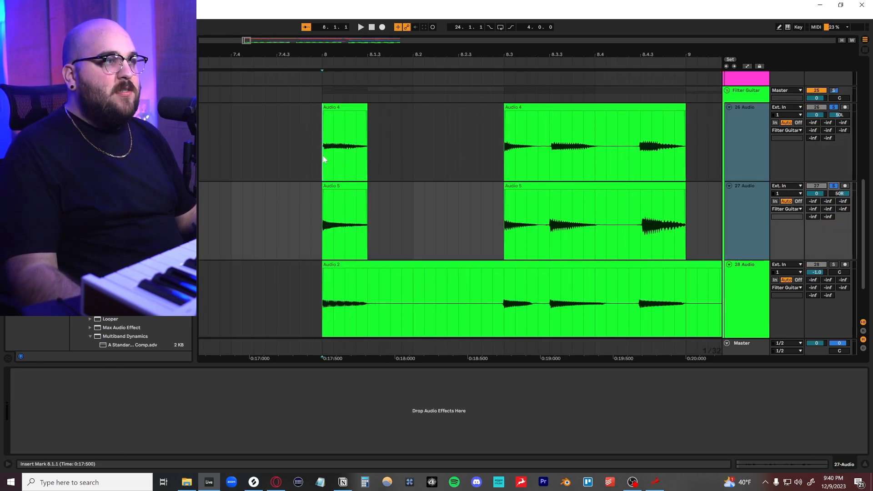
{"action": "key", "text": "space"}
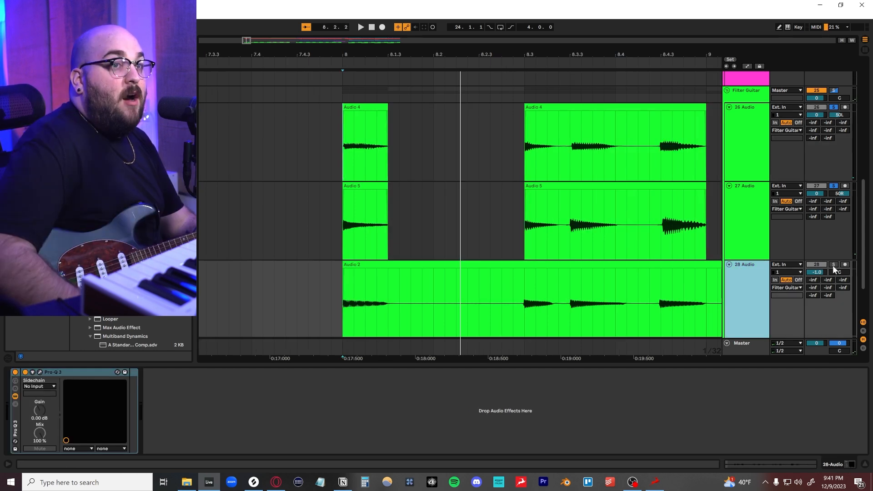
- Solo only the 28 Audio guitar track and play its clips from 8.1.1
{"action": "left_click", "coordinate": [832, 265]}
{"action": "scroll", "coordinate": [334, 277], "scroll_direction": "down", "scroll_amount": 2}
{"action": "left_click", "coordinate": [343, 272]}
{"action": "scroll", "coordinate": [343, 272], "scroll_direction": "up", "scroll_amount": 1}
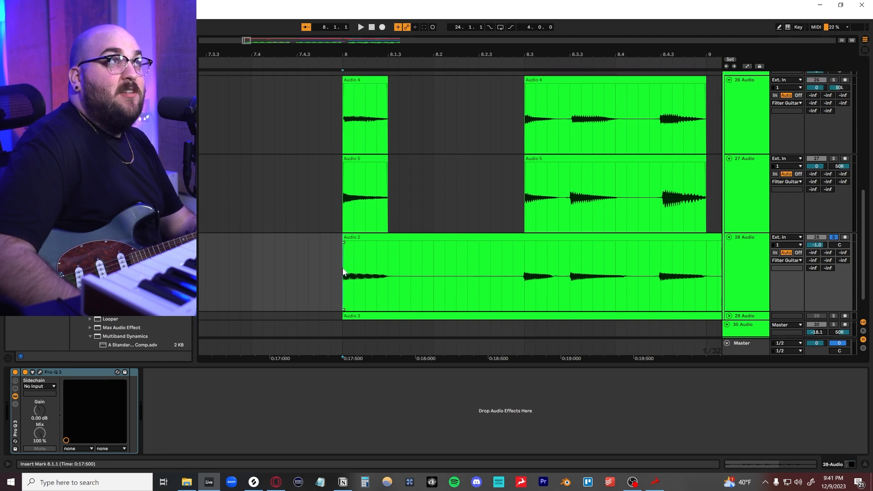
{"action": "scroll", "coordinate": [342, 273], "scroll_direction": "up", "scroll_amount": 2, "text": "ctrl"}
{"action": "left_click_drag", "start_coordinate": [345, 273], "coordinate": [522, 273]}
{"action": "key", "text": "space"}
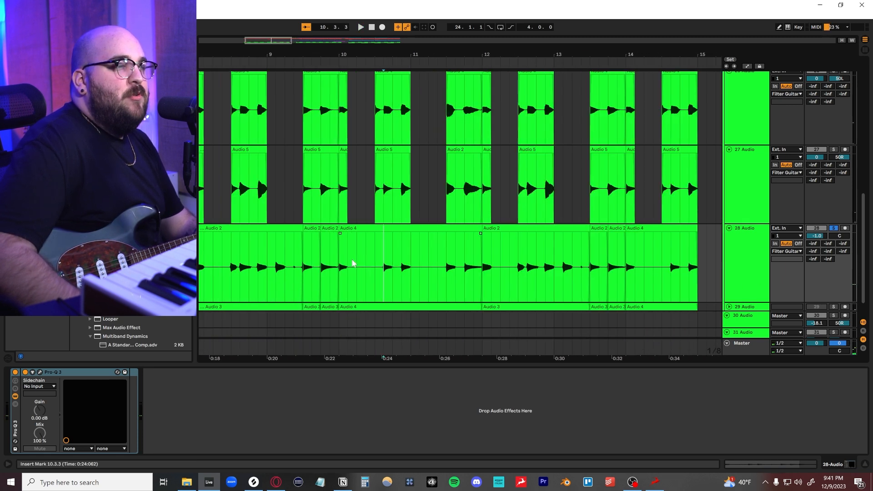
- Set the insert marker back to 8.1.1 on the 28 Audio clips and select that track
{"action": "scroll", "coordinate": [352, 260], "scroll_direction": "left", "scroll_amount": 5}
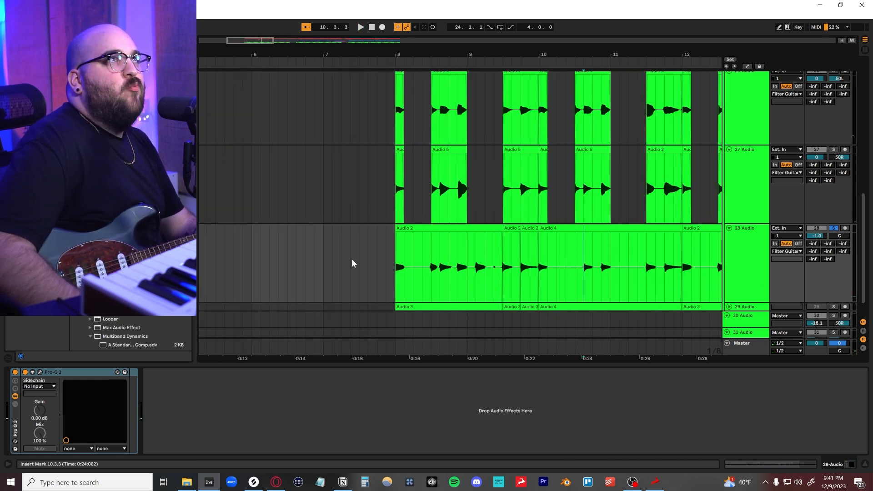
{"action": "scroll", "coordinate": [351, 258], "scroll_direction": "right", "scroll_amount": 1}
{"action": "left_click", "coordinate": [351, 264]}
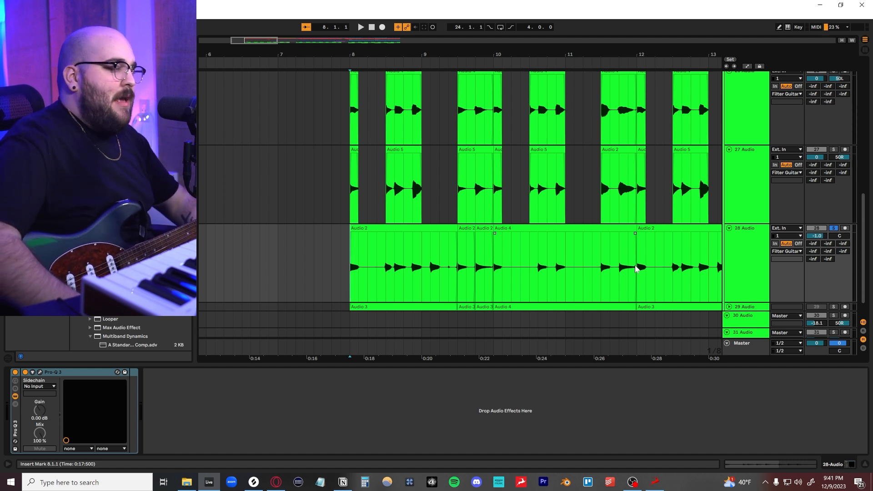
{"action": "scroll", "coordinate": [386, 191], "scroll_direction": "up", "scroll_amount": 3}
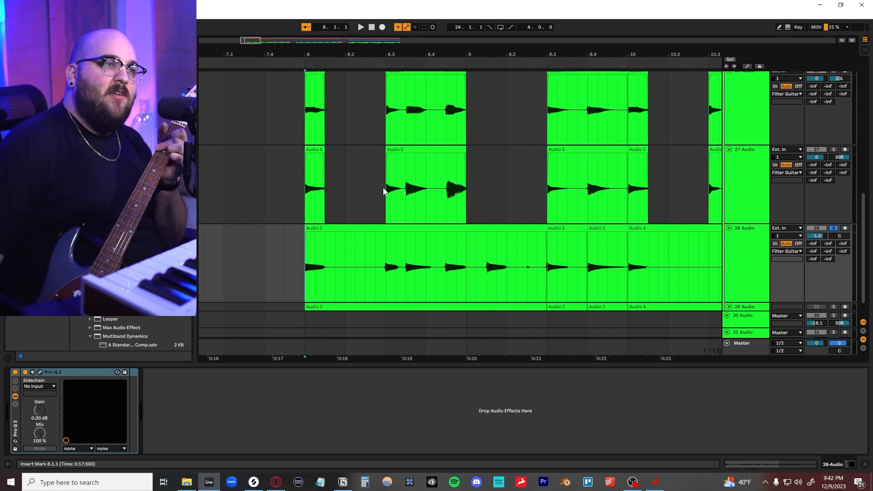
{"action": "left_click", "coordinate": [747, 254]}
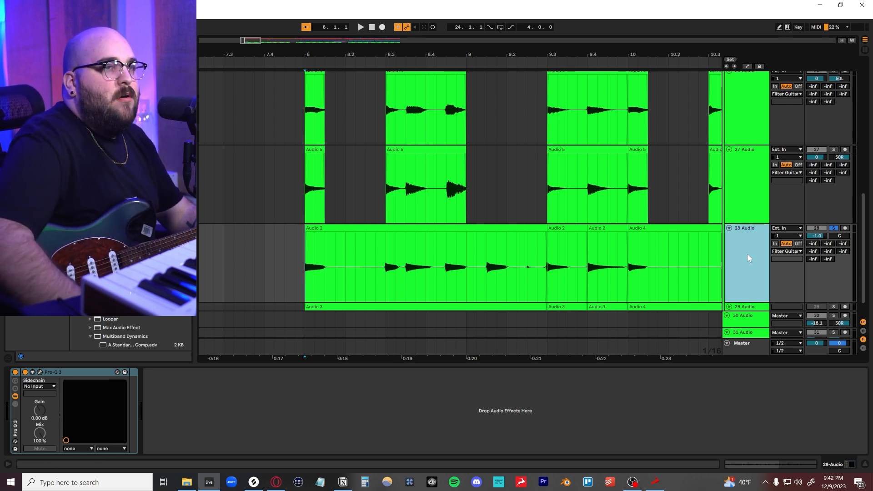
- Solo the whole Filter Guitar group again and play all its layers from 8.1.1
{"action": "scroll", "coordinate": [758, 153], "scroll_direction": "up", "scroll_amount": 2}
{"action": "left_click", "coordinate": [833, 81]}
{"action": "key", "text": "space"}
{"action": "scroll", "coordinate": [355, 164], "scroll_direction": "up", "scroll_amount": 2}
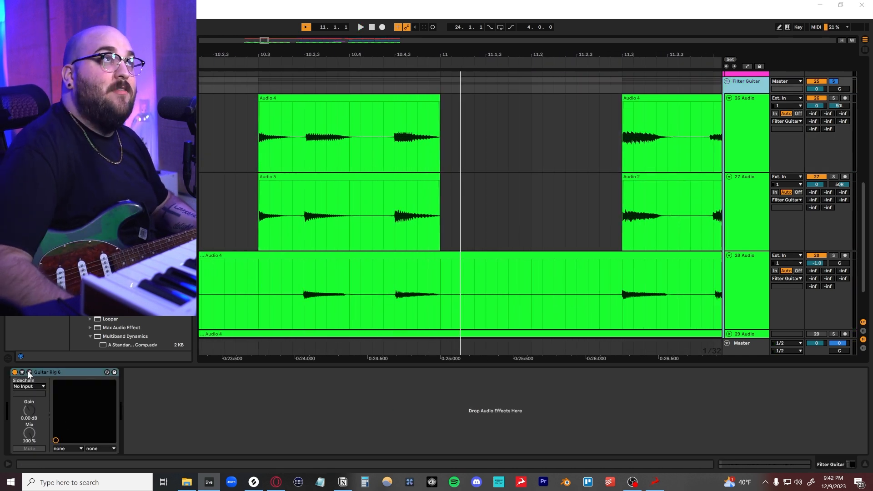
- Open the Filter Guitar group's Guitar Rig 6 window, look through its effects rack, and close the window
{"action": "left_click", "coordinate": [29, 372]}
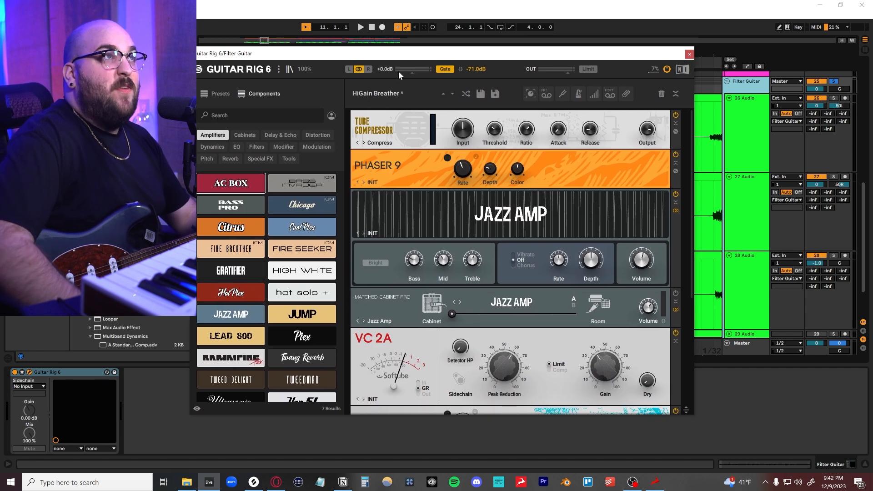
{"action": "scroll", "coordinate": [386, 179], "scroll_direction": "down", "scroll_amount": 5}
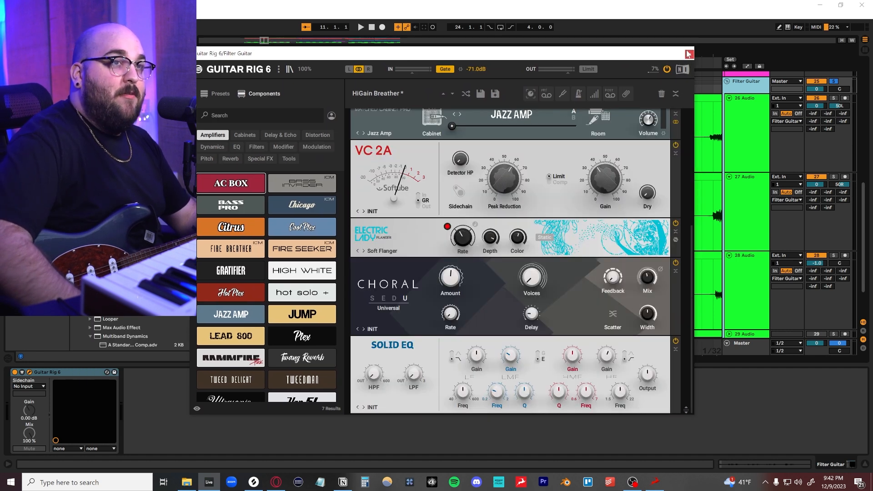
{"action": "left_click", "coordinate": [688, 54]}
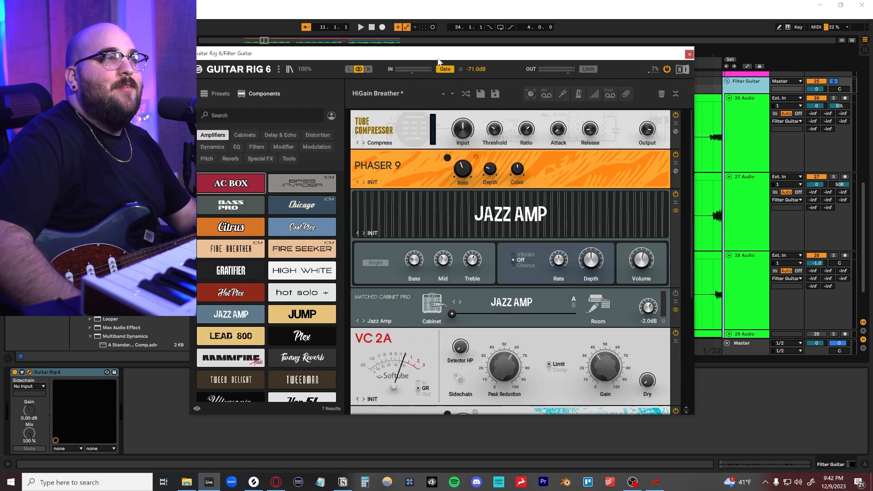
{"action": "left_click_drag", "start_coordinate": [434, 58], "coordinate": [492, 56]}
{"action": "left_click", "coordinate": [747, 54]}
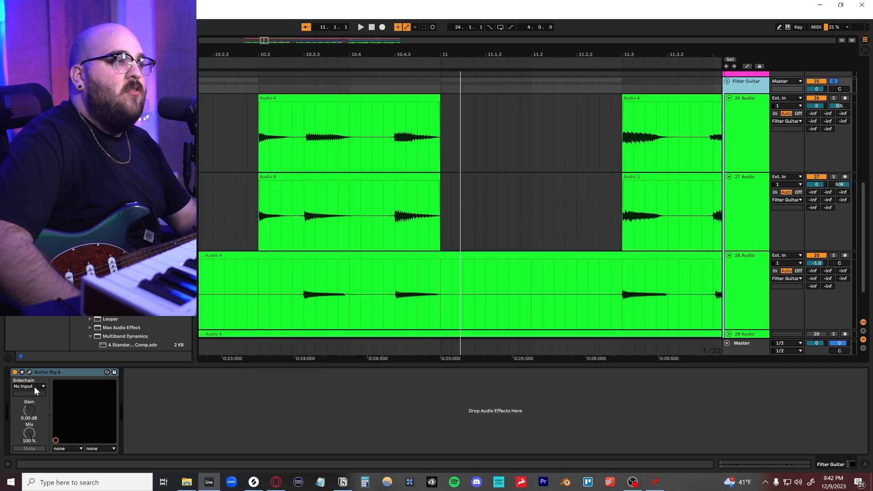
- Bypass Guitar Rig 6 on the Filter Guitar group and play the dry guitars from 10.3.1
{"action": "left_click", "coordinate": [15, 374]}
{"action": "left_click", "coordinate": [260, 147]}
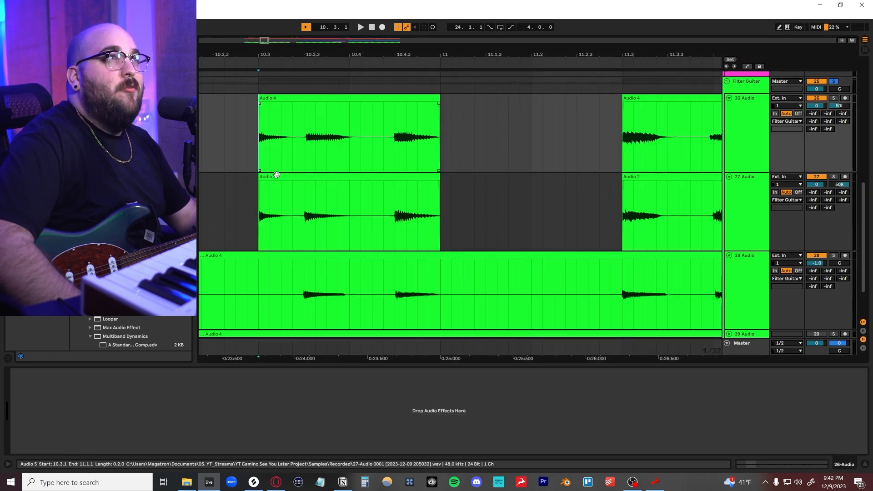
{"action": "left_click_drag", "start_coordinate": [276, 173], "coordinate": [364, 170]}
{"action": "scroll", "coordinate": [737, 117], "scroll_direction": "up", "scroll_amount": 1}
{"action": "left_click", "coordinate": [742, 97]}
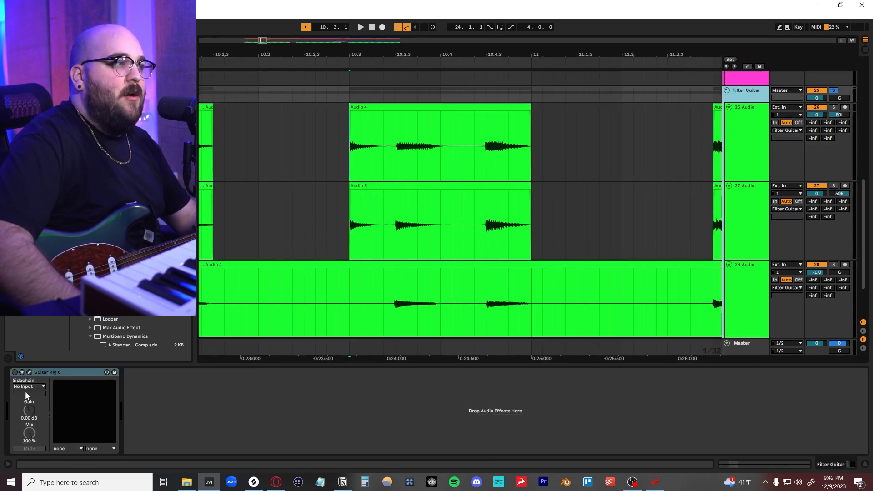
{"action": "key", "text": "space"}
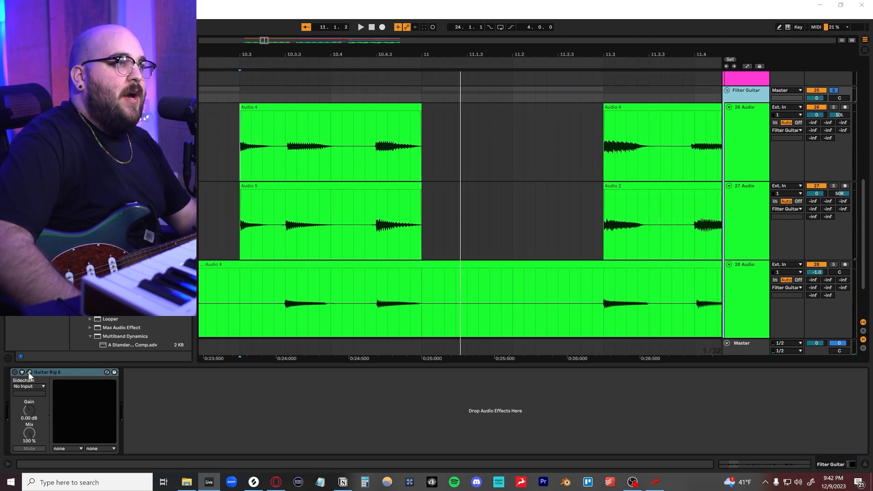
- Reopen Guitar Rig 6, turn the plug-in back on, and bypass its Phaser 9, Electric Lady and Choral modules
{"action": "key", "text": "ctrl+alt+p"}
{"action": "left_click_drag", "start_coordinate": [397, 55], "coordinate": [375, 66]}
{"action": "scroll", "coordinate": [416, 195], "scroll_direction": "down", "scroll_amount": 5}
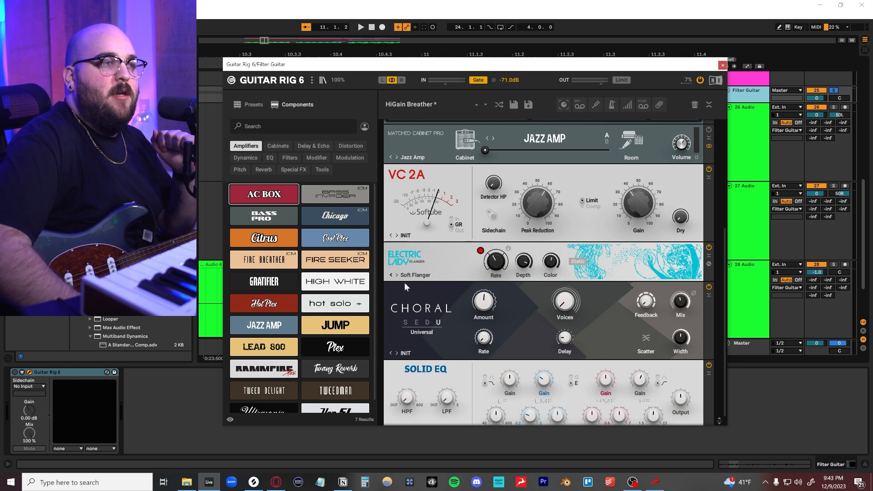
{"action": "scroll", "coordinate": [405, 283], "scroll_direction": "down", "scroll_amount": 1}
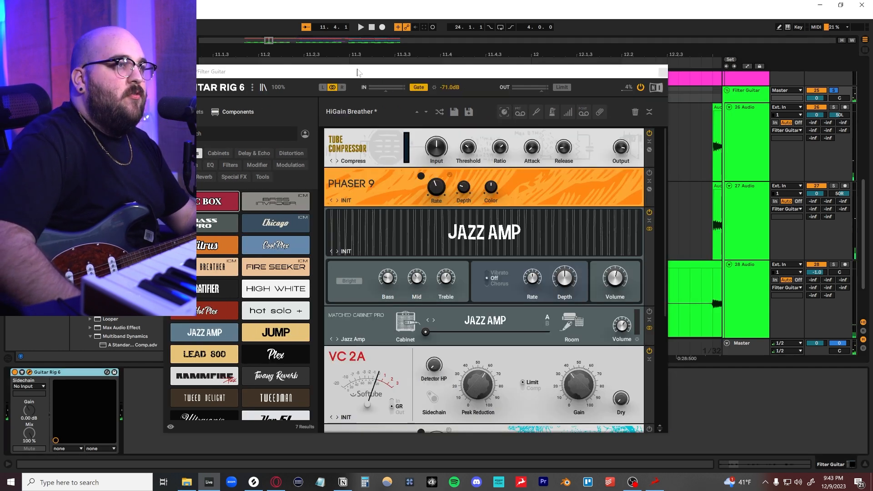
{"action": "left_click_drag", "start_coordinate": [356, 71], "coordinate": [402, 55]}
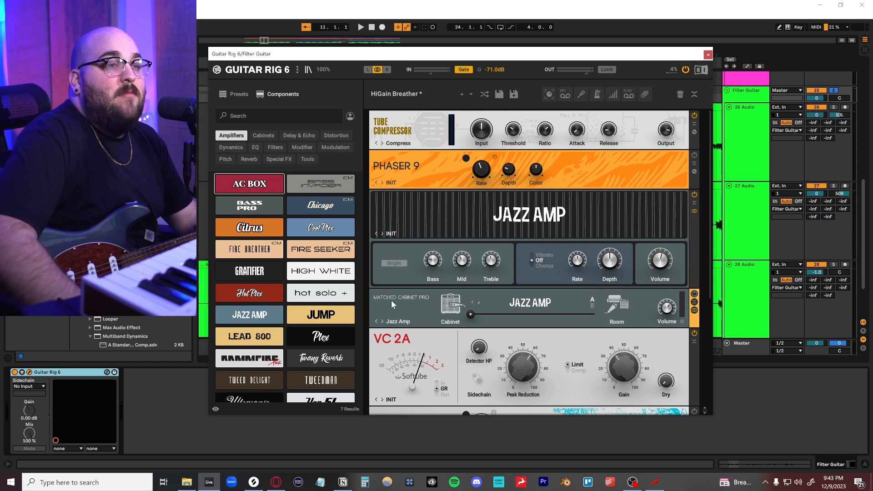
- Review the Guitar Rig 6 rack and move the Solid EQ module directly after the VC 2A compressor
{"action": "scroll", "coordinate": [391, 300], "scroll_direction": "down", "scroll_amount": 2}
{"action": "scroll", "coordinate": [387, 296], "scroll_direction": "up", "scroll_amount": 2}
{"action": "scroll", "coordinate": [387, 297], "scroll_direction": "down", "scroll_amount": 2}
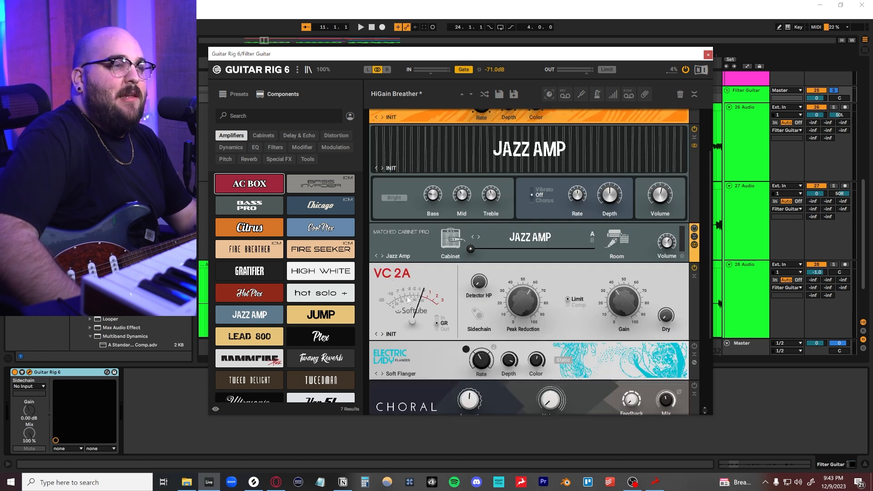
{"action": "scroll", "coordinate": [555, 215], "scroll_direction": "down", "scroll_amount": 2}
{"action": "scroll", "coordinate": [415, 357], "scroll_direction": "down", "scroll_amount": 2}
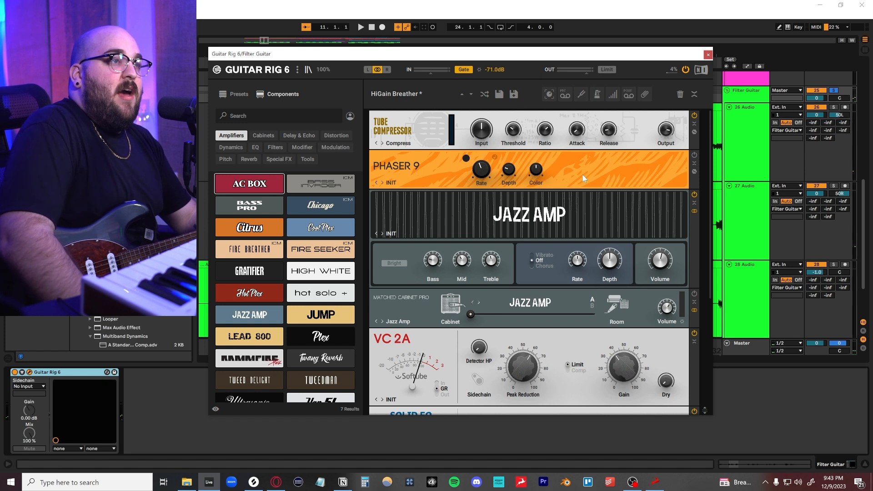
- Play the filter guitars with the Phaser 9 module enabled and look over the remaining rack modules
{"action": "key", "text": "space"}
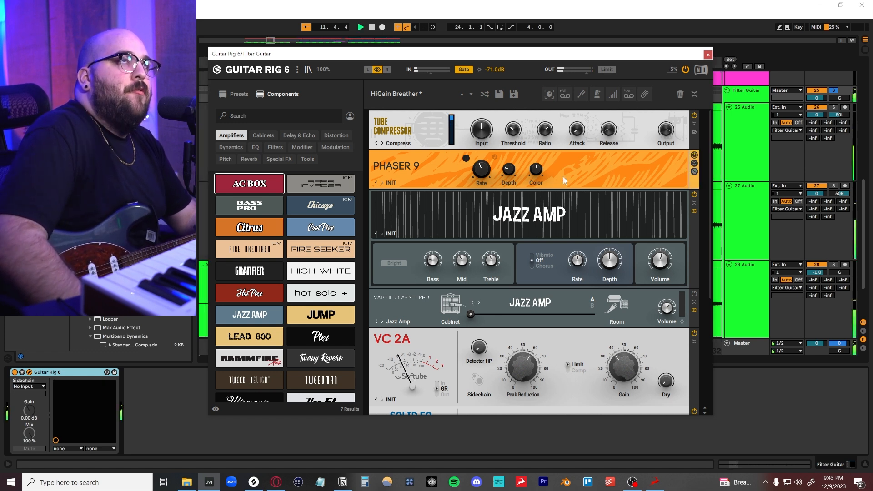
{"action": "key", "text": "space"}
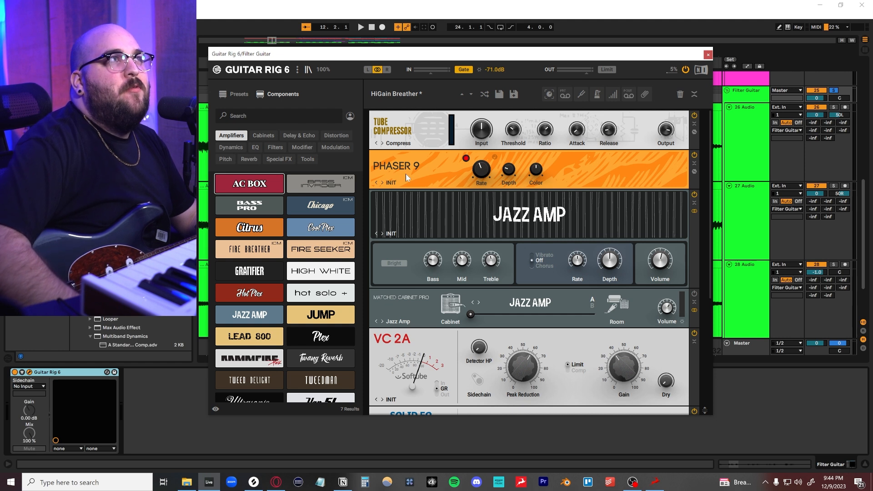
{"action": "scroll", "coordinate": [433, 299], "scroll_direction": "down", "scroll_amount": 4}
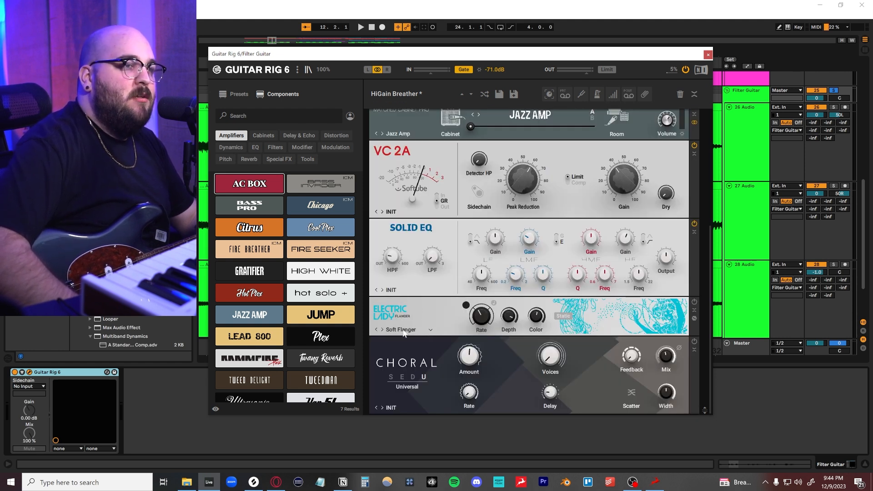
{"action": "scroll", "coordinate": [420, 359], "scroll_direction": "up", "scroll_amount": 4}
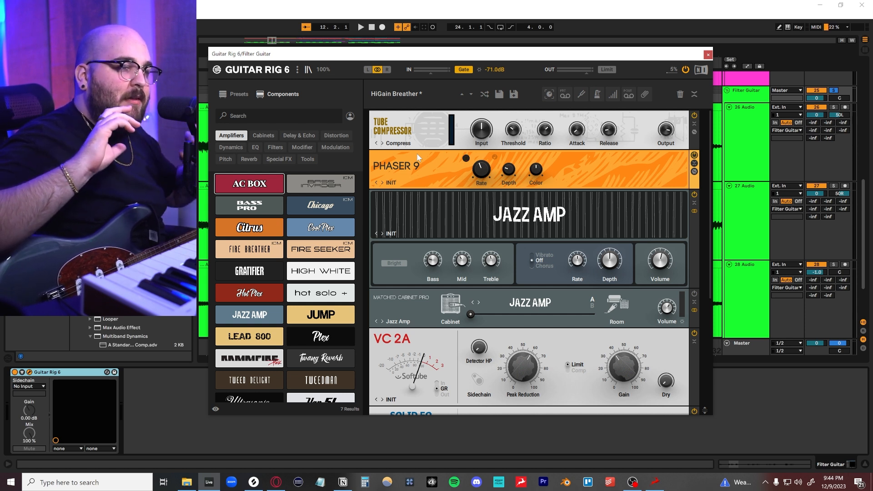
- Play the filter guitars through the Electric Lady flanger and Choral modules, and close the Guitar Rig 6 window
{"action": "scroll", "coordinate": [405, 172], "scroll_direction": "down", "scroll_amount": 6}
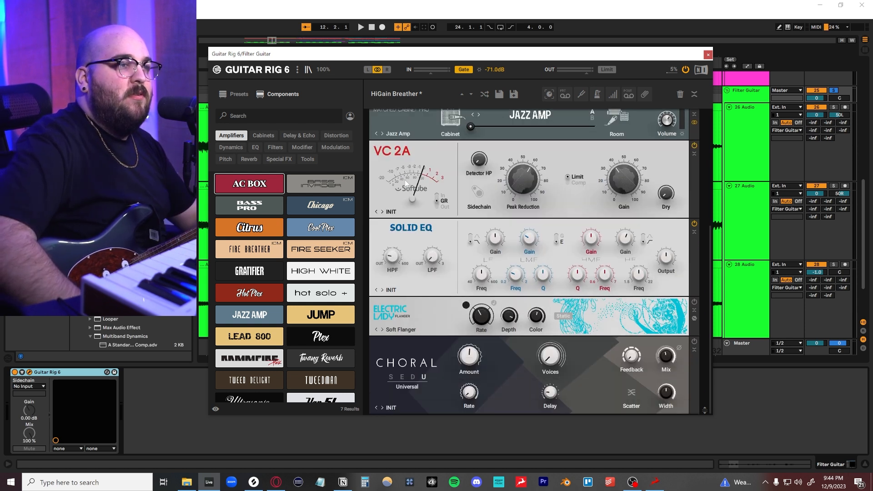
{"action": "scroll", "coordinate": [463, 190], "scroll_direction": "up", "scroll_amount": 6}
{"action": "scroll", "coordinate": [411, 194], "scroll_direction": "down", "scroll_amount": 4}
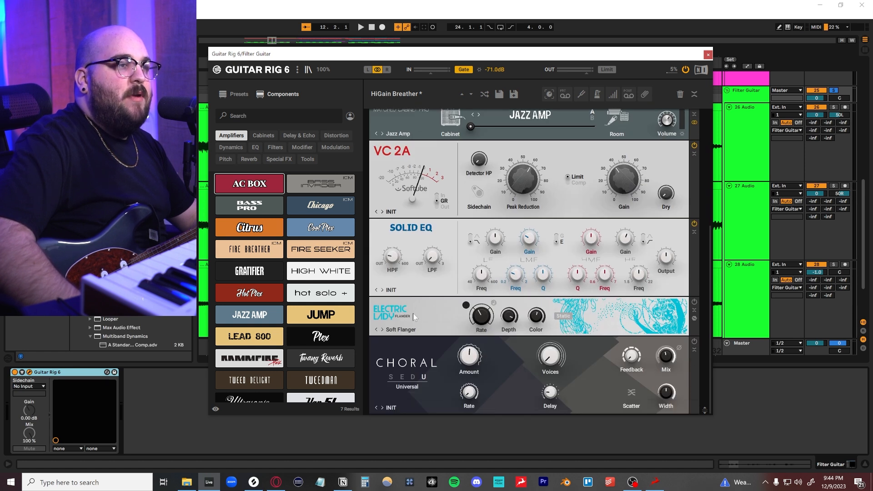
{"action": "key", "text": "space"}
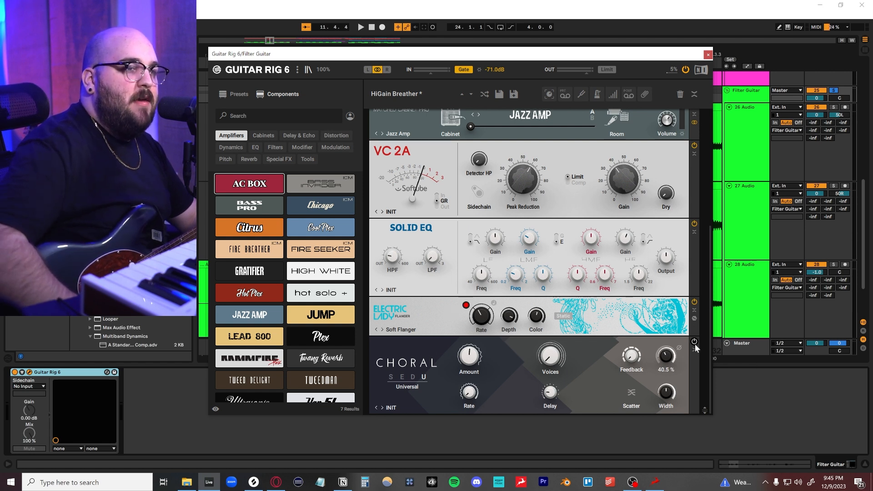
{"action": "key", "text": "space"}
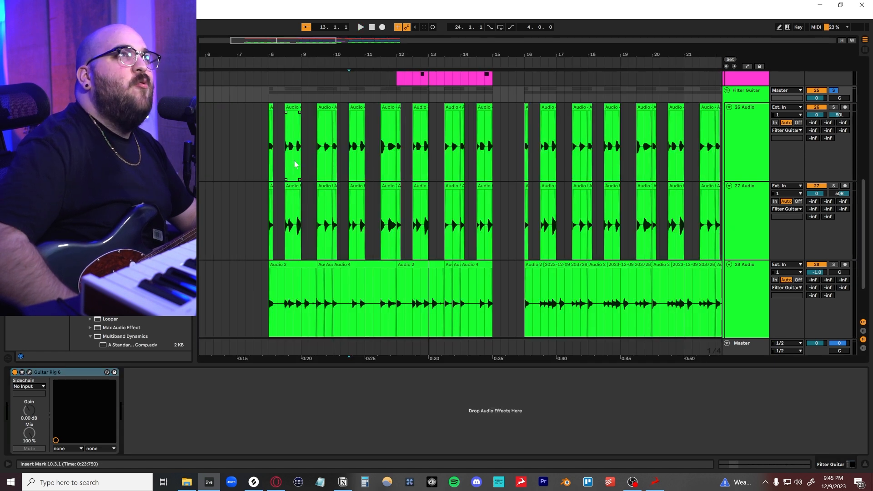
- Play the soloed filter guitars from bar 8 and look over their audio tracks
{"action": "scroll", "coordinate": [296, 164], "scroll_direction": "down", "scroll_amount": 4}
{"action": "scroll", "coordinate": [295, 166], "scroll_direction": "up", "scroll_amount": 3}
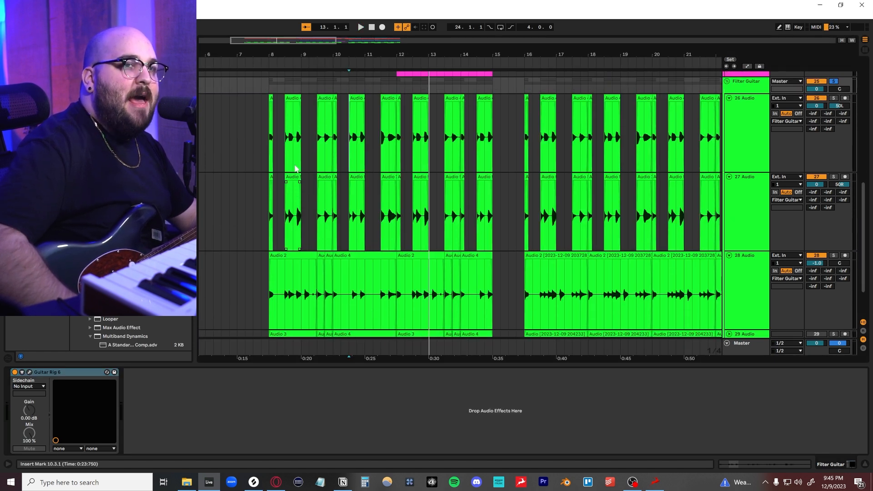
{"action": "scroll", "coordinate": [267, 165], "scroll_direction": "down", "scroll_amount": 6}
{"action": "scroll", "coordinate": [295, 219], "scroll_direction": "down", "scroll_amount": 3}
{"action": "scroll", "coordinate": [295, 218], "scroll_direction": "up", "scroll_amount": 4}
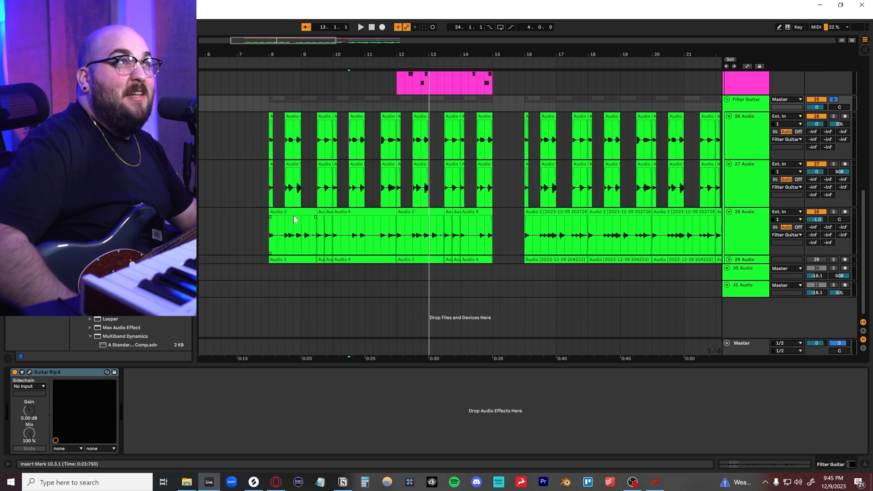
{"action": "left_click", "coordinate": [270, 169]}
{"action": "scroll", "coordinate": [282, 178], "scroll_direction": "up", "scroll_amount": 4}
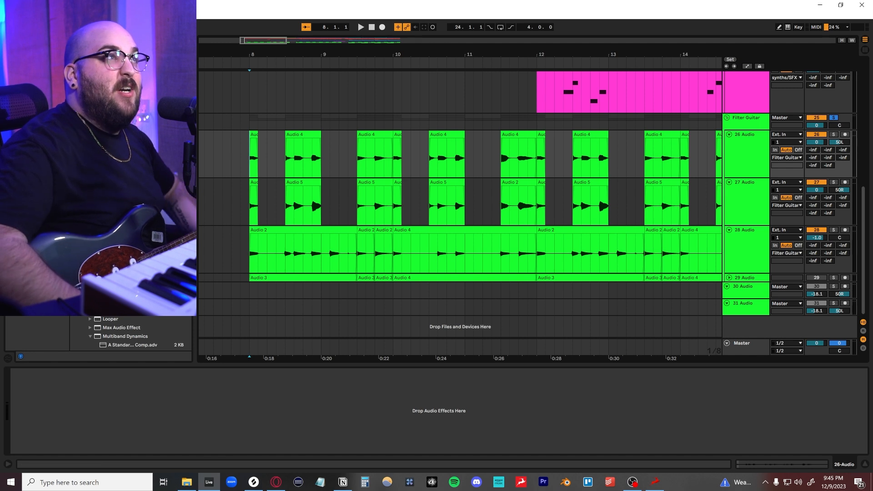
{"action": "scroll", "coordinate": [292, 174], "scroll_direction": "down", "scroll_amount": 5}
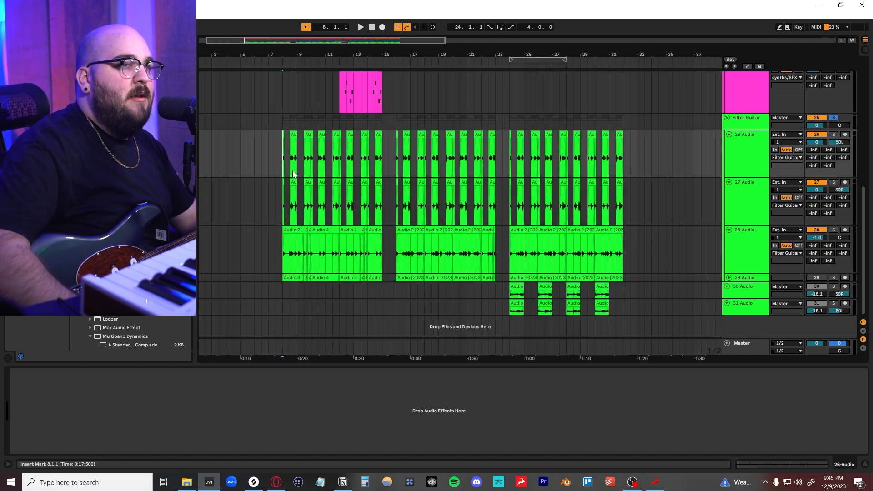
{"action": "key", "text": "space"}
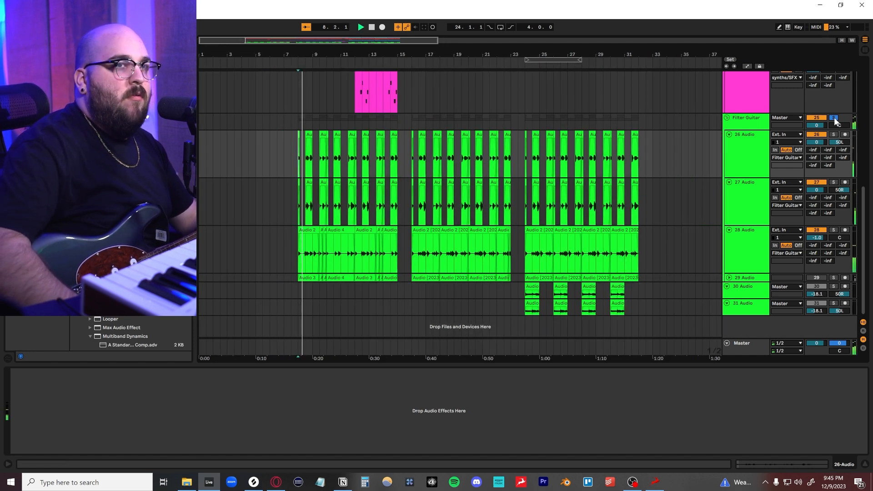
{"action": "scroll", "coordinate": [472, 163], "scroll_direction": "up", "scroll_amount": 2}
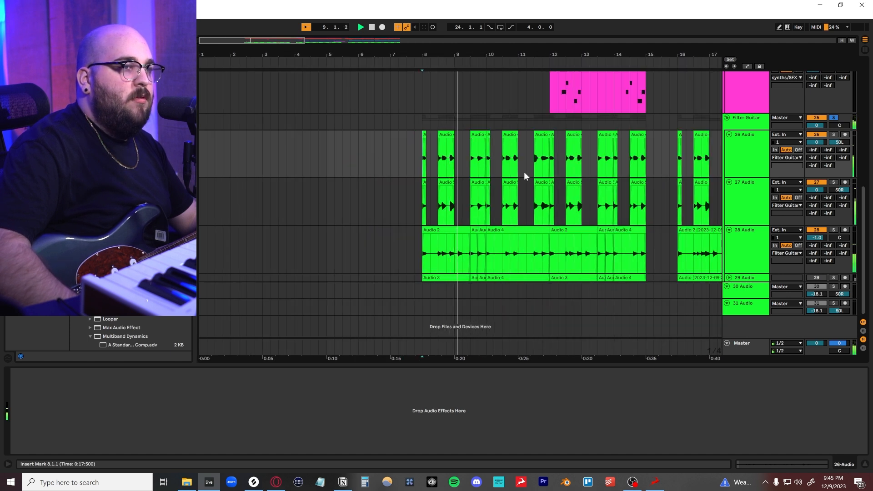
{"action": "scroll", "coordinate": [522, 172], "scroll_direction": "up", "scroll_amount": 3}
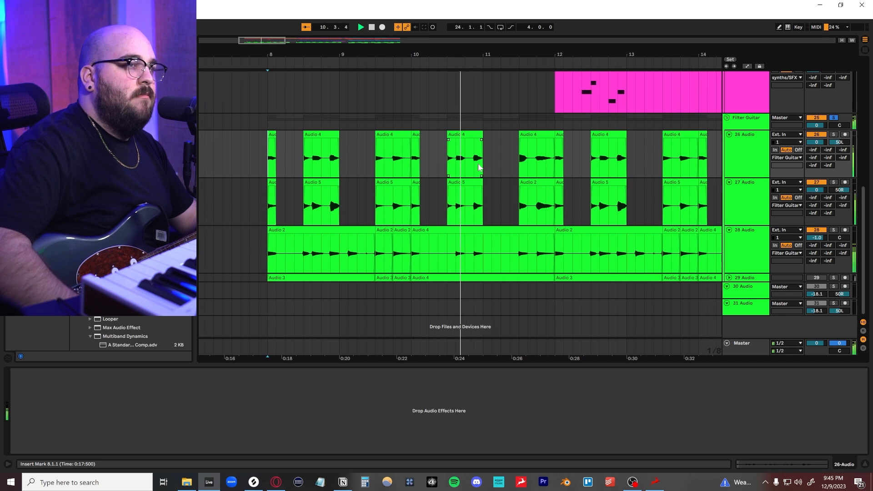
- Select the 30 Audio and 31 Audio guitar tracks and enlarge them around their clips at bar 24
{"action": "scroll", "coordinate": [597, 261], "scroll_direction": "right", "scroll_amount": 6}
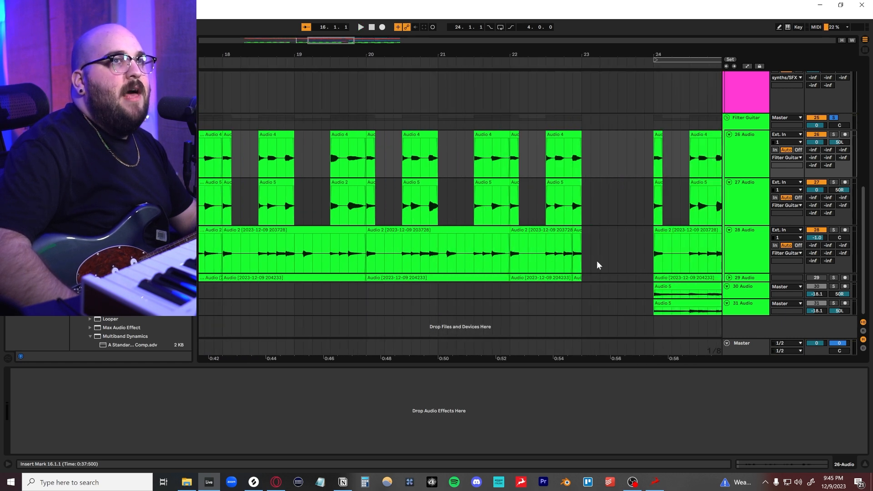
{"action": "scroll", "coordinate": [596, 261], "scroll_direction": "right", "scroll_amount": 5}
{"action": "left_click", "coordinate": [752, 297]}
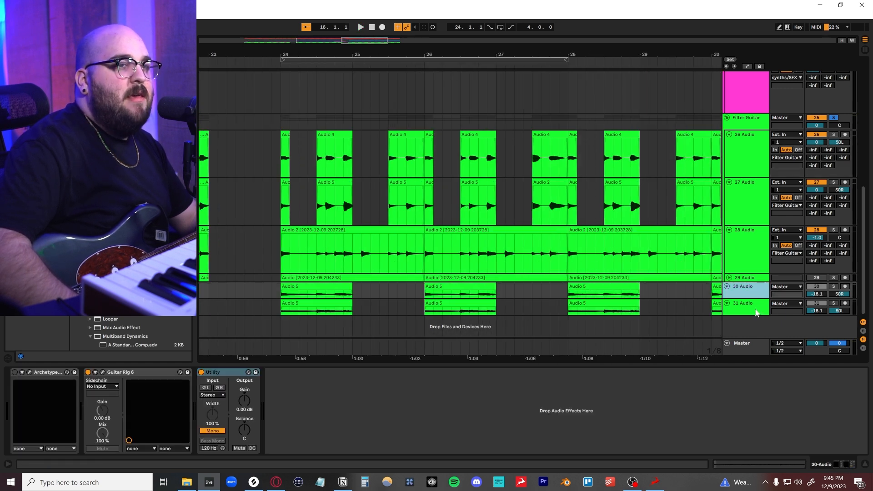
{"action": "left_click", "coordinate": [748, 304], "text": "shift"}
{"action": "scroll", "coordinate": [748, 303], "scroll_direction": "up", "scroll_amount": 6}
{"action": "scroll", "coordinate": [748, 303], "scroll_direction": "down", "scroll_amount": 1}
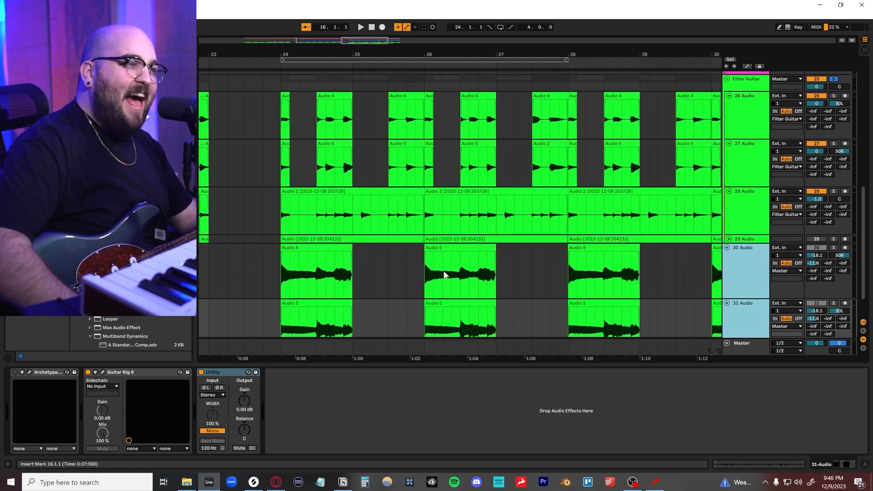
- Turn on the 30 Audio and 31 Audio tracks and play the full mix from bar 8 with Filter Guitar unsoloed
{"action": "left_click", "coordinate": [262, 276]}
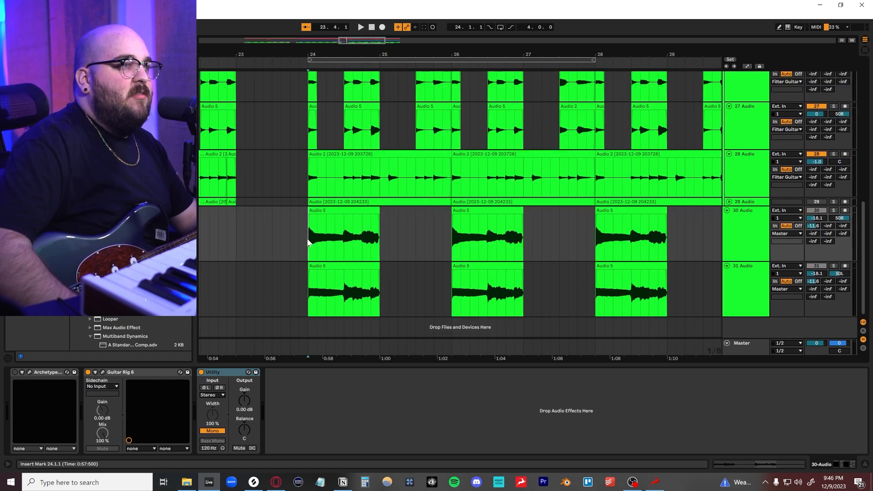
{"action": "left_click", "coordinate": [758, 241]}
{"action": "left_click", "coordinate": [759, 290], "text": "shift"}
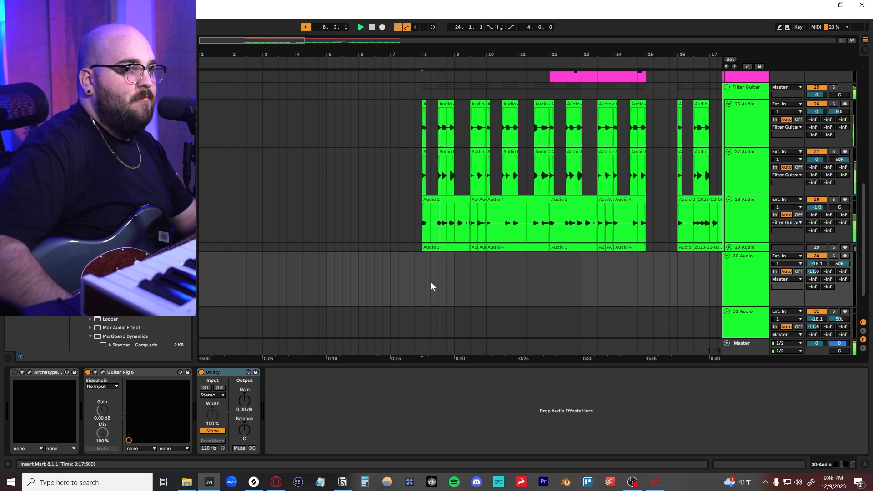
- Hide the device view and follow the filter guitar and synth tracks while the full mix plays
{"action": "left_click", "coordinate": [865, 464]}
{"action": "scroll", "coordinate": [481, 325], "scroll_direction": "up", "scroll_amount": 5}
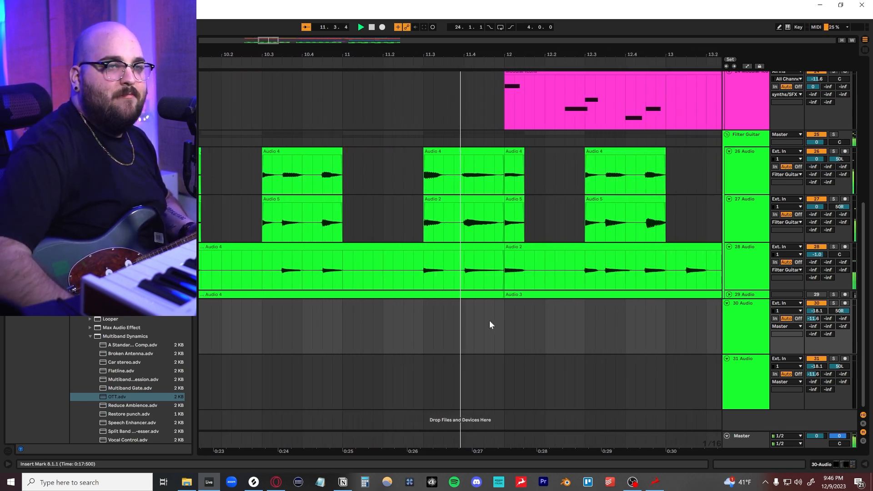
{"action": "scroll", "coordinate": [490, 321], "scroll_direction": "up", "scroll_amount": 4}
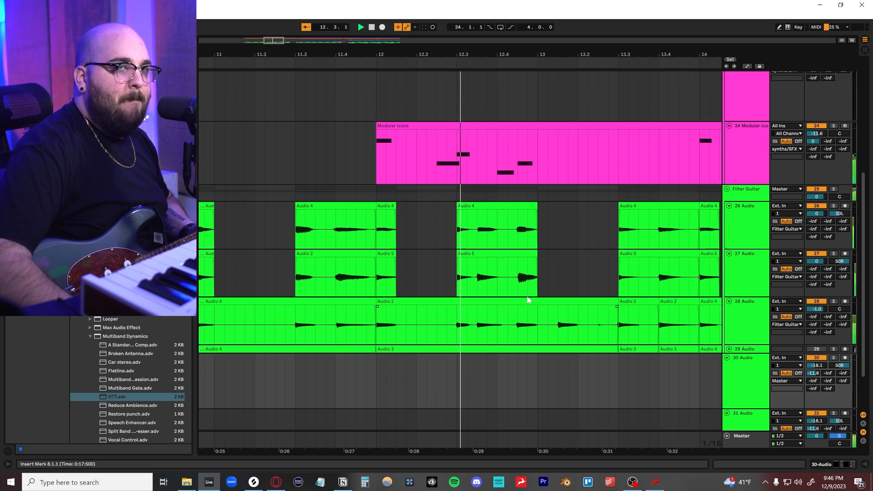
{"action": "scroll", "coordinate": [527, 298], "scroll_direction": "up", "scroll_amount": 3}
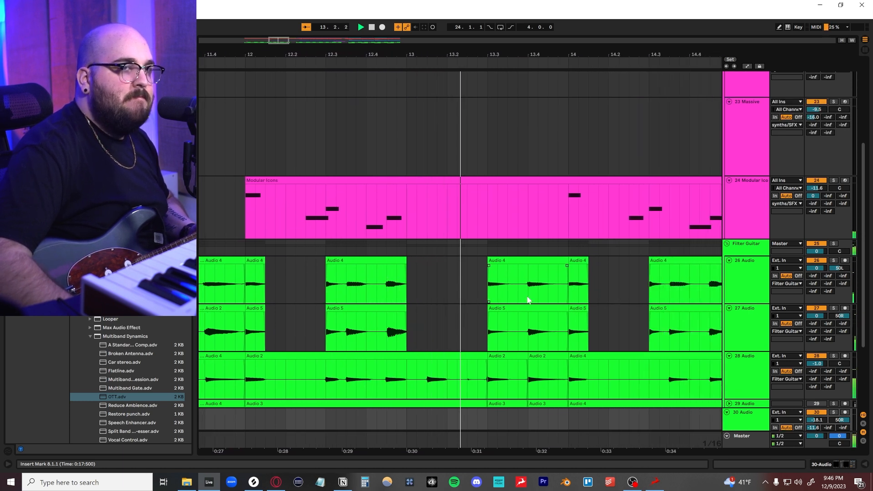
{"action": "scroll", "coordinate": [527, 300], "scroll_direction": "up", "scroll_amount": 1}
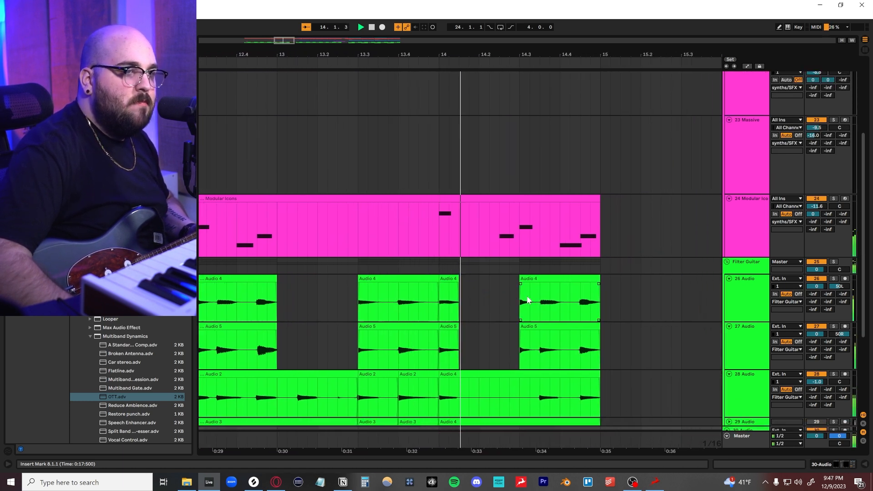
{"action": "scroll", "coordinate": [527, 299], "scroll_direction": "up", "scroll_amount": 2}
{"action": "scroll", "coordinate": [526, 295], "scroll_direction": "up", "scroll_amount": 1}
{"action": "scroll", "coordinate": [751, 173], "scroll_direction": "up", "scroll_amount": 5}
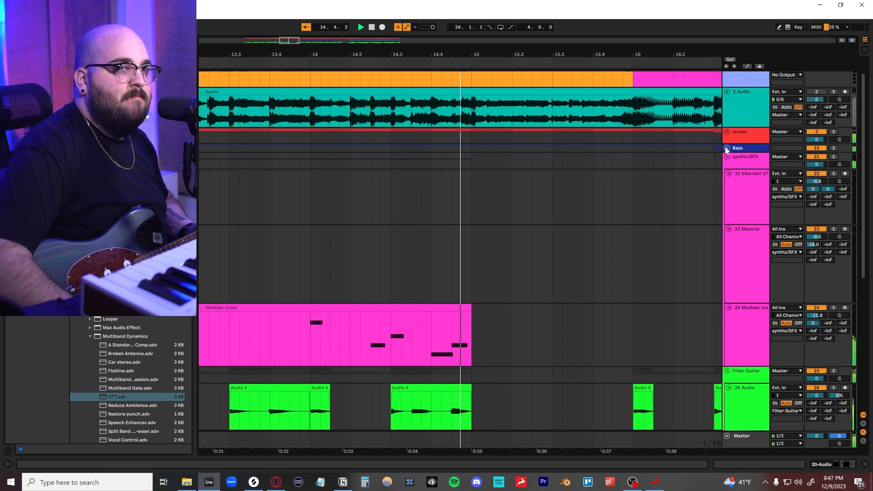
- Unfold the Bass, drums and claps groups to show their layers during playback
{"action": "scroll", "coordinate": [726, 149], "scroll_direction": "up", "scroll_amount": 2}
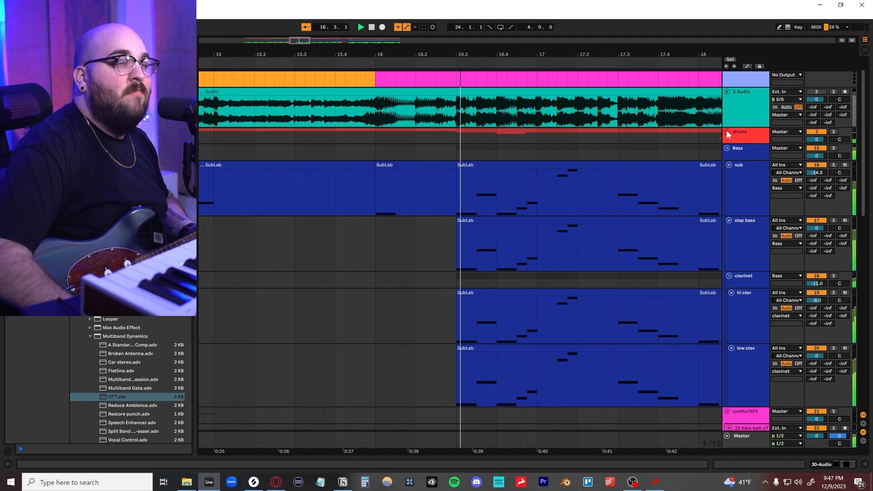
{"action": "left_click", "coordinate": [726, 132]}
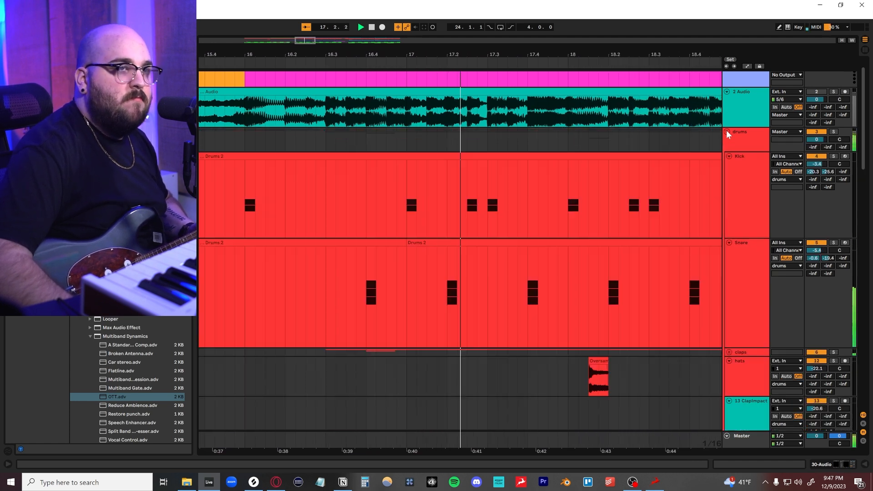
{"action": "scroll", "coordinate": [680, 186], "scroll_direction": "down", "scroll_amount": 3}
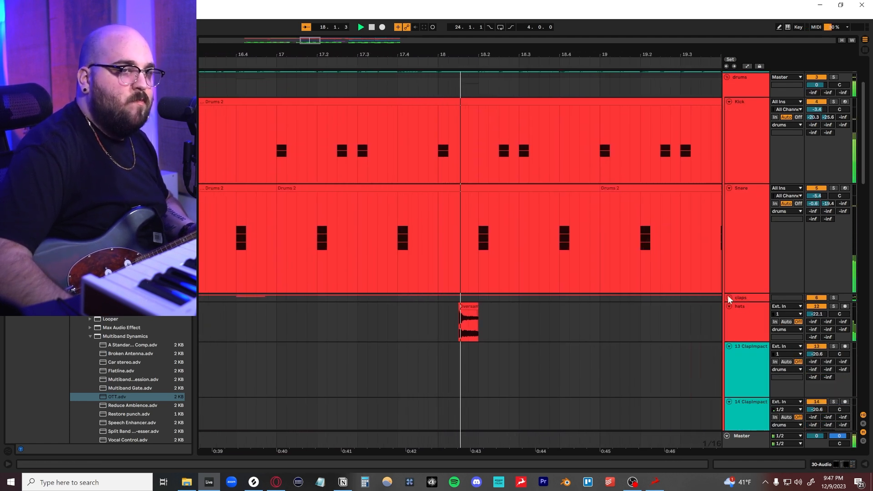
{"action": "left_click", "coordinate": [728, 297]}
{"action": "scroll", "coordinate": [622, 274], "scroll_direction": "down", "scroll_amount": 3}
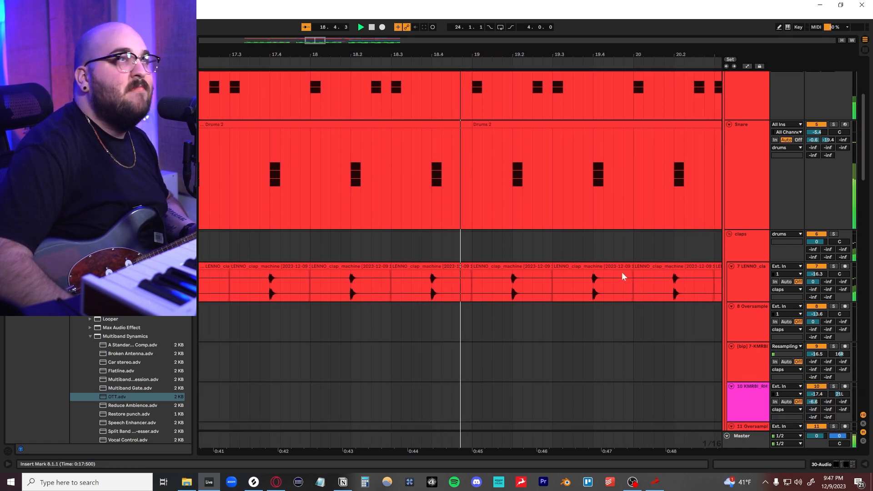
{"action": "scroll", "coordinate": [622, 274], "scroll_direction": "down", "scroll_amount": 2}
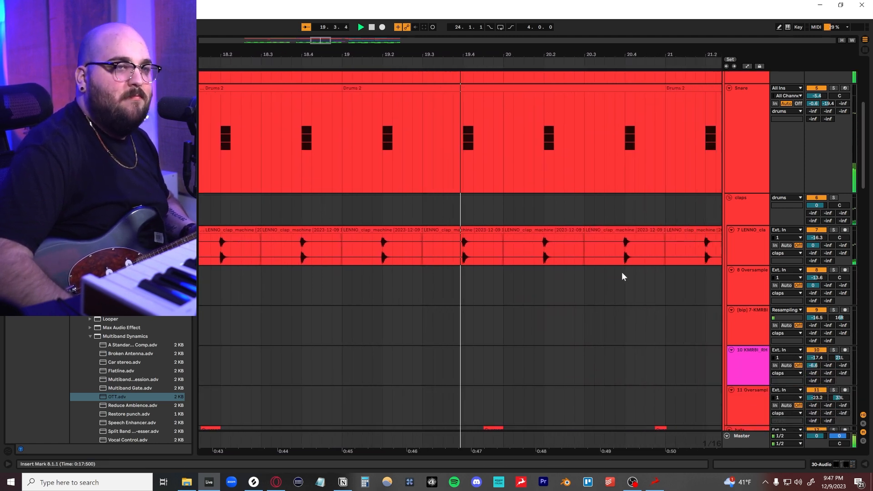
- Follow the drum, bass, synth and guitar layers through the rest of the song and stop playback after bar 32
{"action": "scroll", "coordinate": [622, 276], "scroll_direction": "down", "scroll_amount": 3}
{"action": "scroll", "coordinate": [622, 276], "scroll_direction": "down", "scroll_amount": 5}
{"action": "scroll", "coordinate": [622, 275], "scroll_direction": "down", "scroll_amount": 8}
{"action": "scroll", "coordinate": [622, 276], "scroll_direction": "down", "scroll_amount": 8}
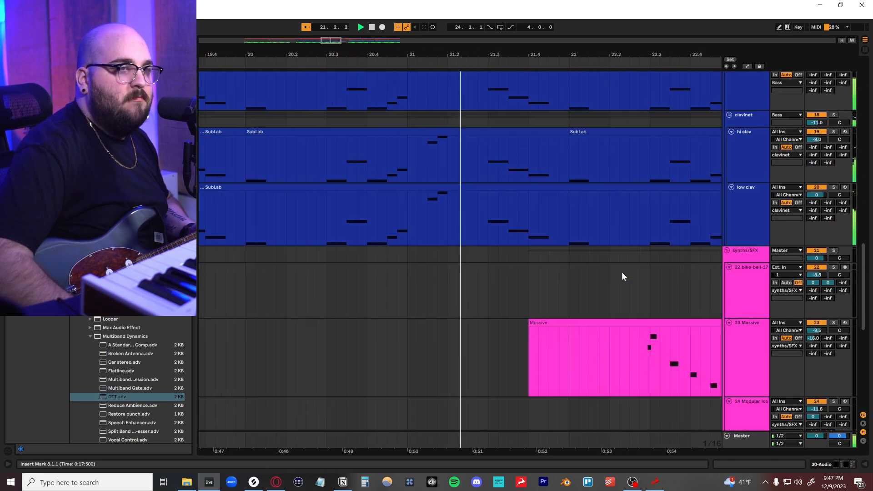
{"action": "scroll", "coordinate": [623, 276], "scroll_direction": "up", "scroll_amount": 1}
{"action": "scroll", "coordinate": [622, 276], "scroll_direction": "down", "scroll_amount": 8}
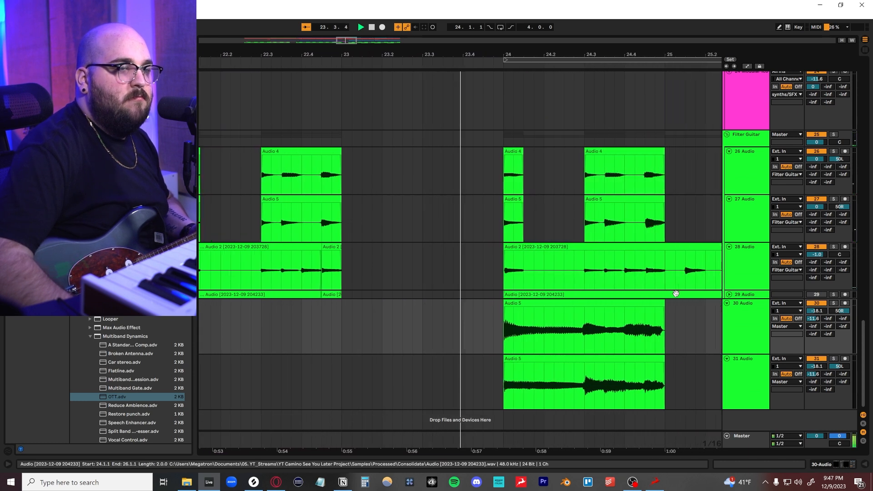
{"action": "scroll", "coordinate": [676, 293], "scroll_direction": "up", "scroll_amount": 1}
{"action": "scroll", "coordinate": [675, 293], "scroll_direction": "up", "scroll_amount": 2}
{"action": "scroll", "coordinate": [675, 293], "scroll_direction": "up", "scroll_amount": 1}
{"action": "scroll", "coordinate": [676, 297], "scroll_direction": "down", "scroll_amount": 2}
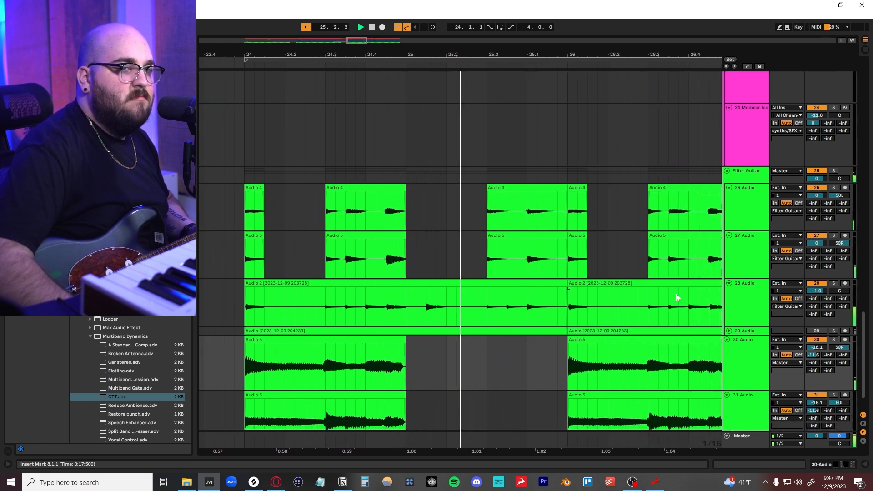
{"action": "scroll", "coordinate": [676, 293], "scroll_direction": "up", "scroll_amount": 12}
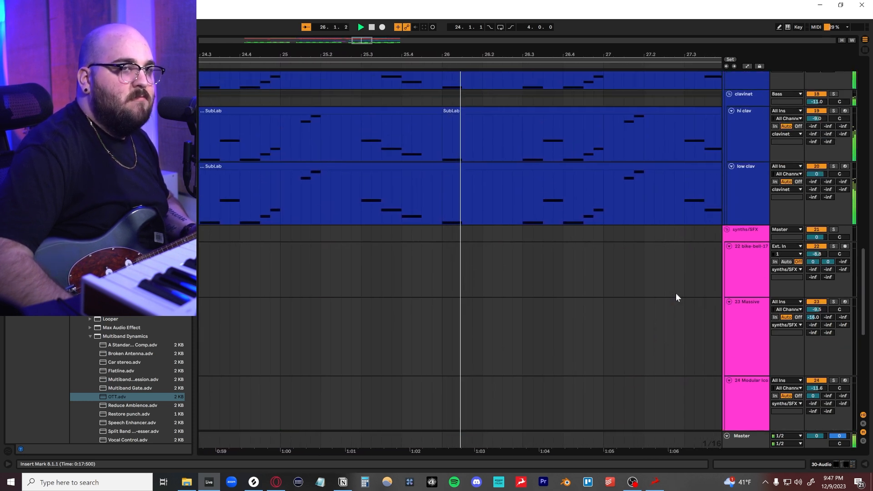
{"action": "scroll", "coordinate": [675, 293], "scroll_direction": "up", "scroll_amount": 10}
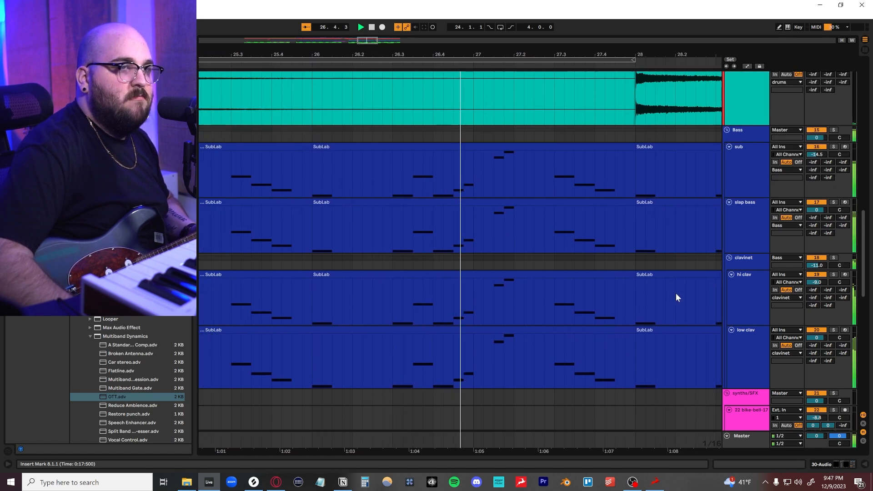
{"action": "left_click", "coordinate": [519, 219]}
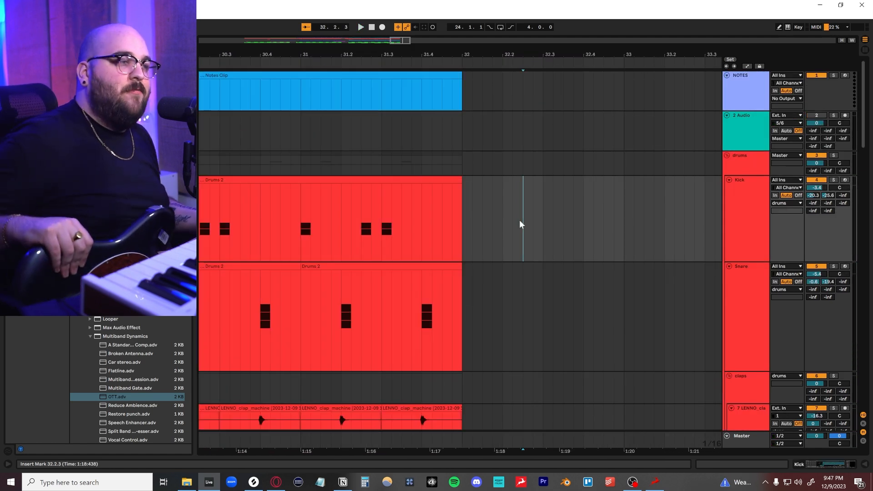